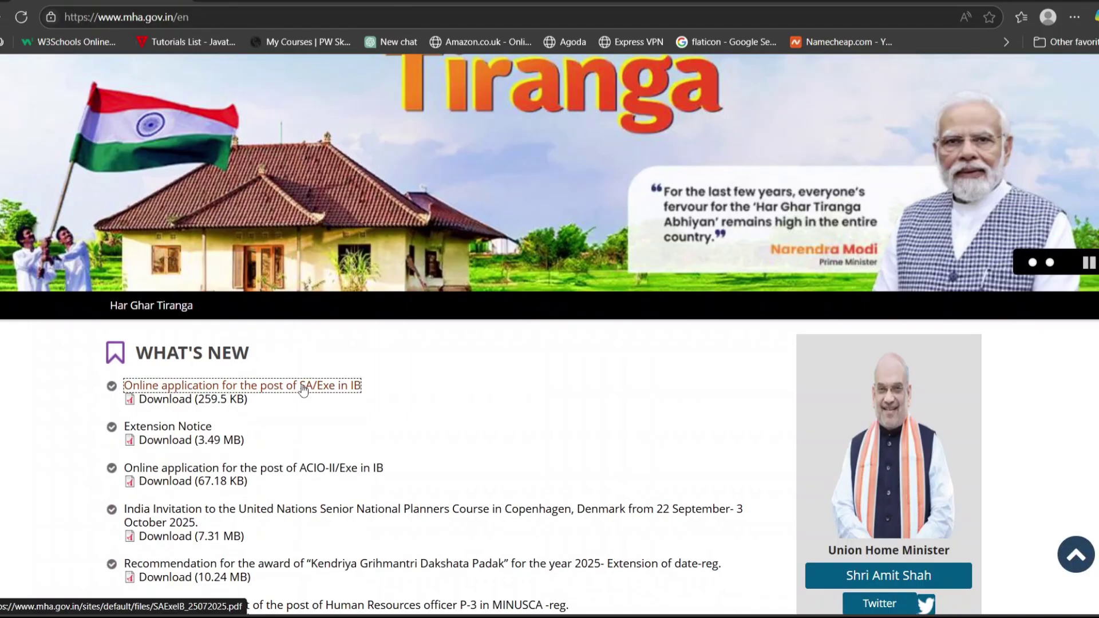
Open the 'Online application for the post of SA/Exe in IB' notice from What's New.
left_click(218, 391)
Accept the external-site prompt and follow the notice's digialm portal address to the application page.
left_click(627, 96)
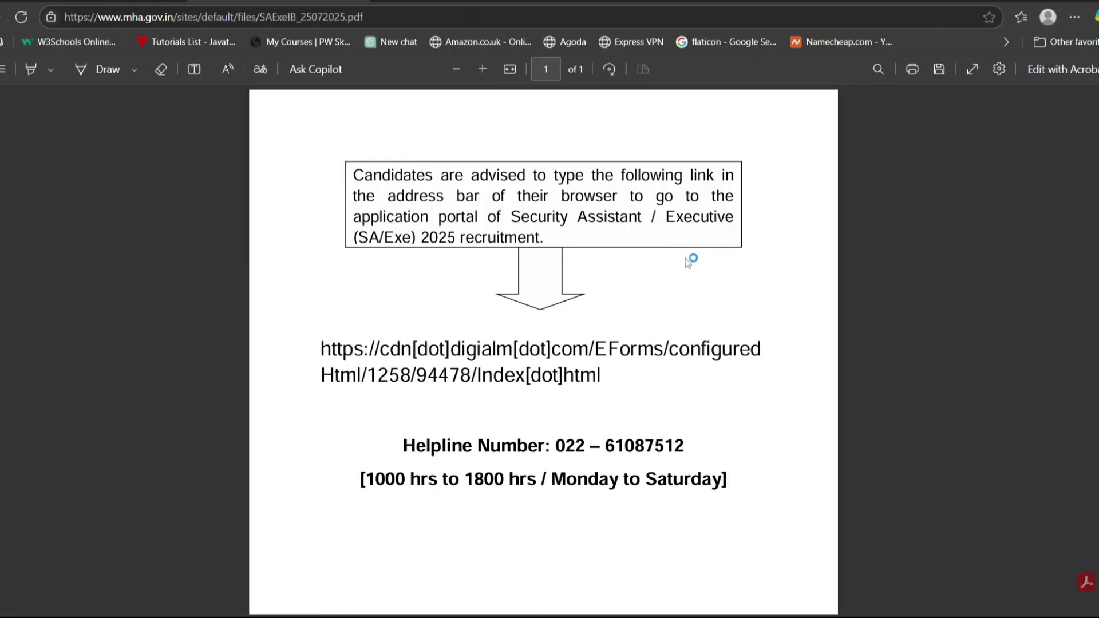
left_click_drag(511, 221, 637, 220)
left_click(635, 285)
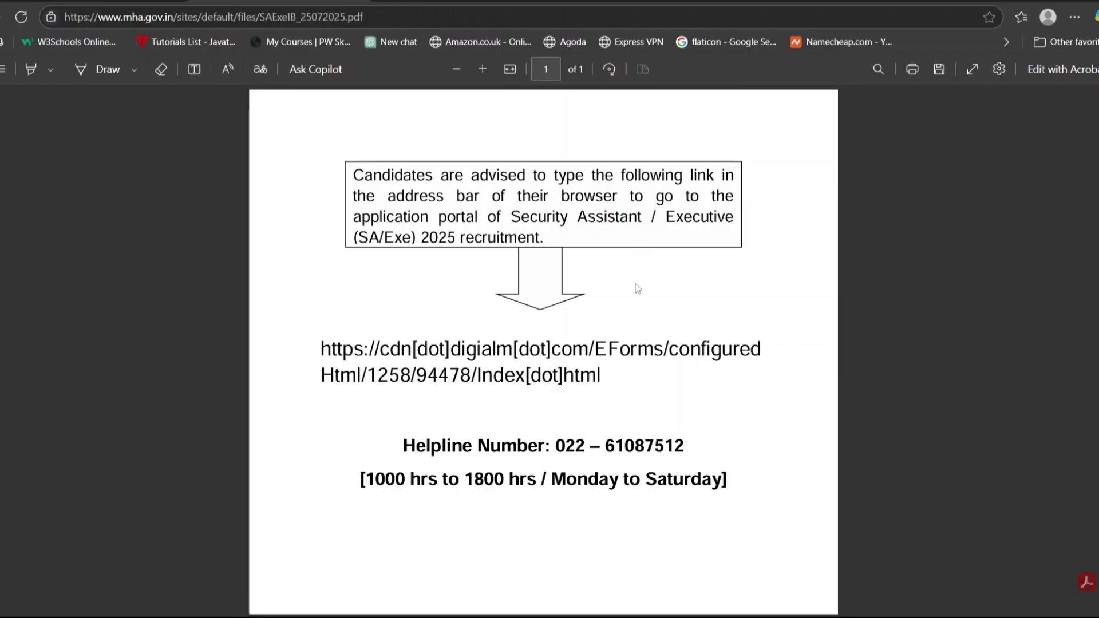
left_click_drag(322, 349, 658, 381)
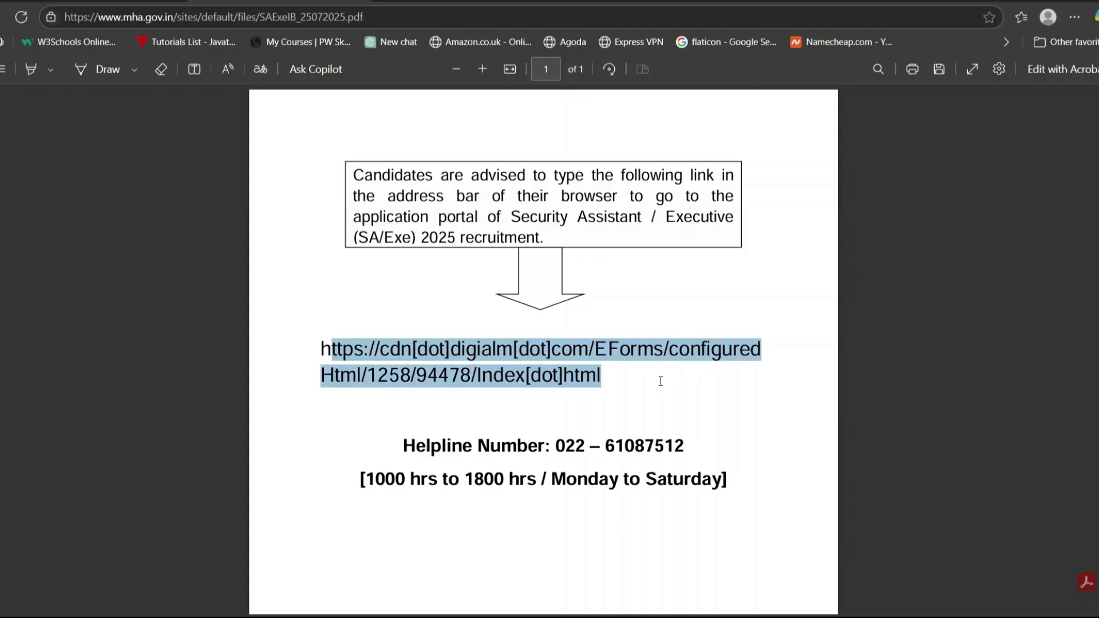
left_click(658, 381)
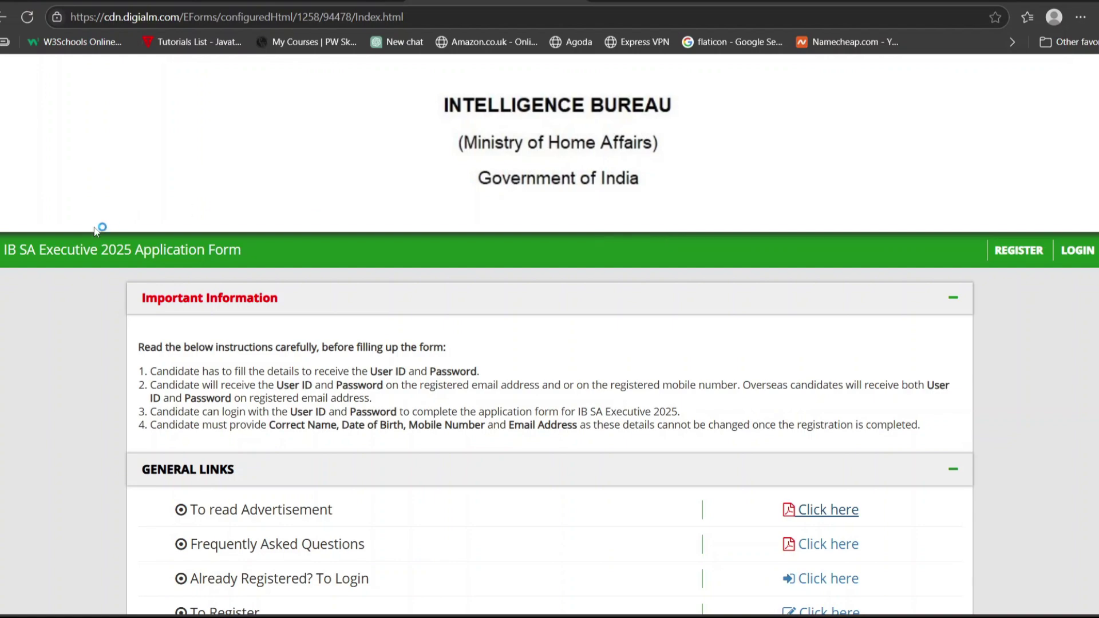
left_click_drag(18, 252, 102, 256)
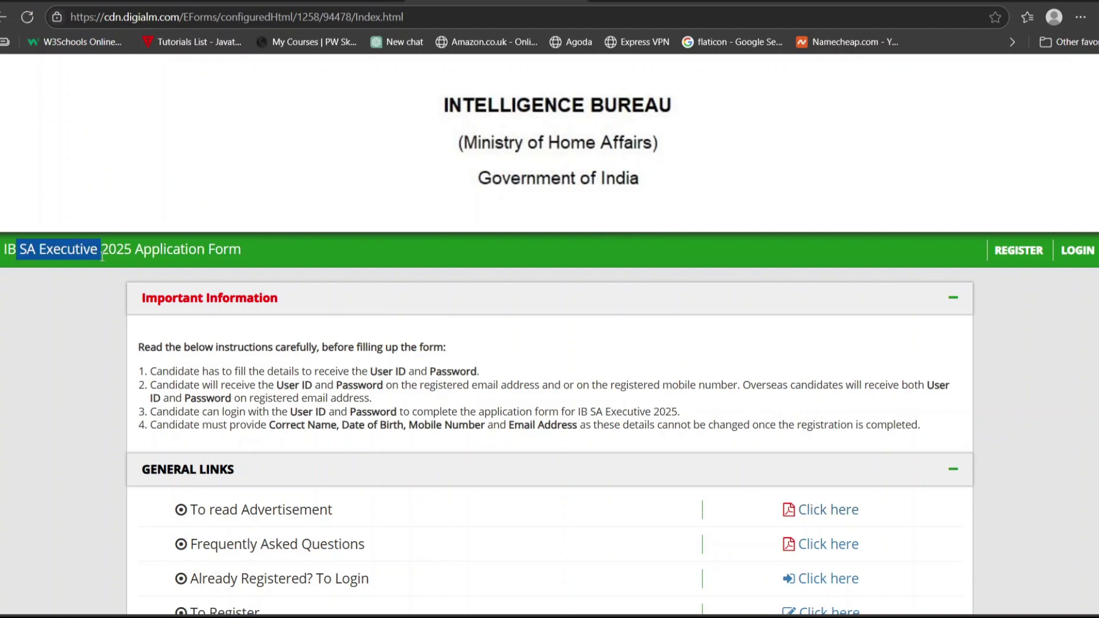
left_click(368, 244)
scroll(368, 244, "down", 5)
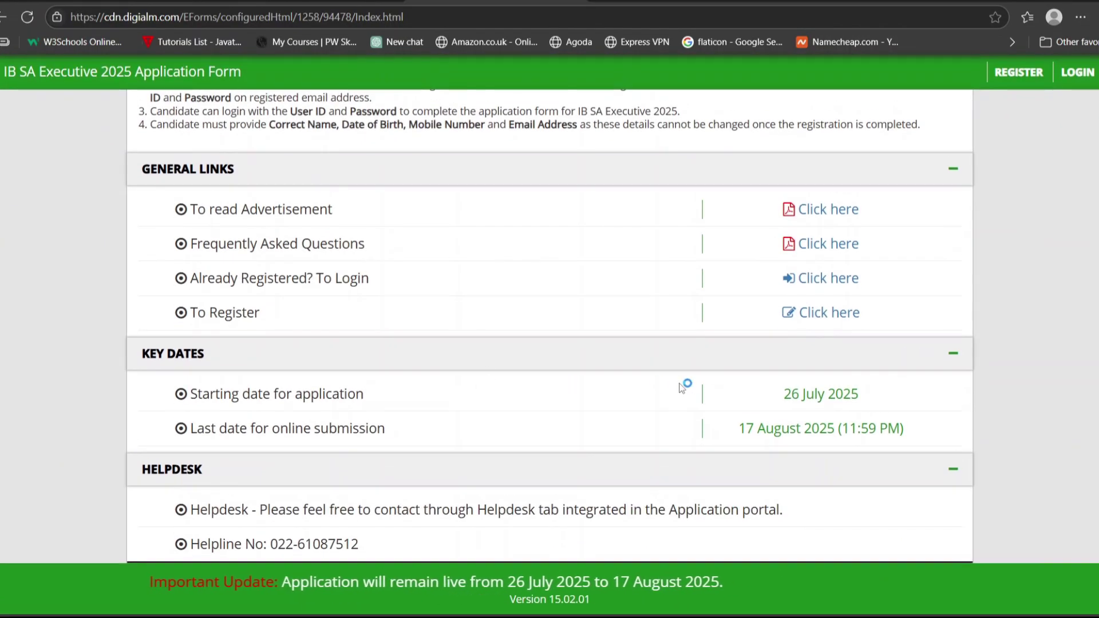
left_click_drag(782, 398, 863, 400)
left_click(736, 431)
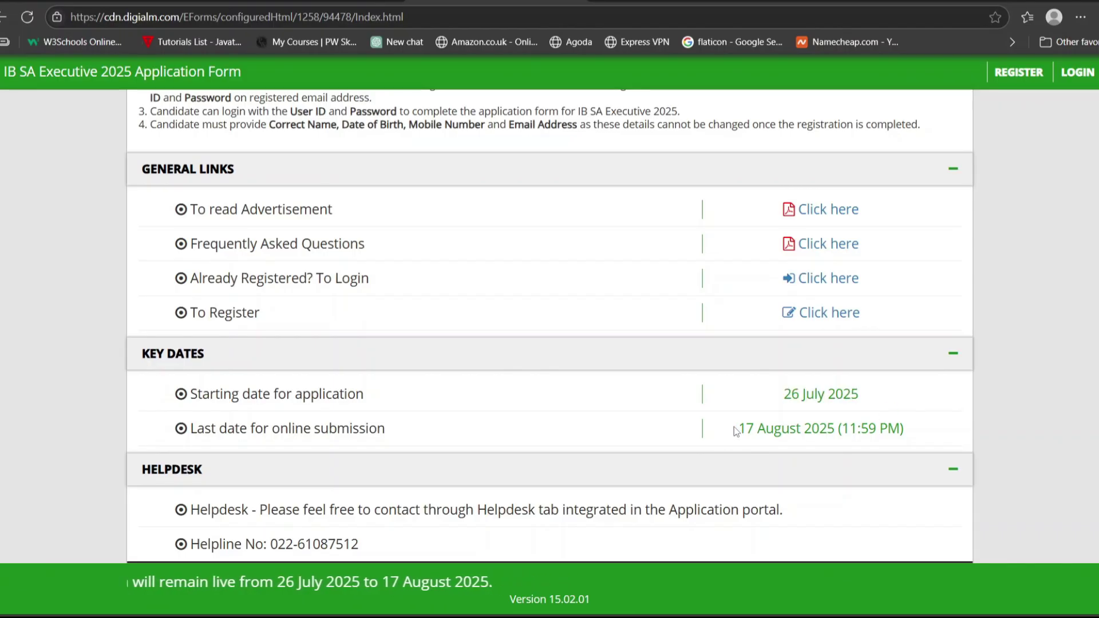
left_click_drag(736, 430, 841, 431)
scroll(791, 375, "up", 1)
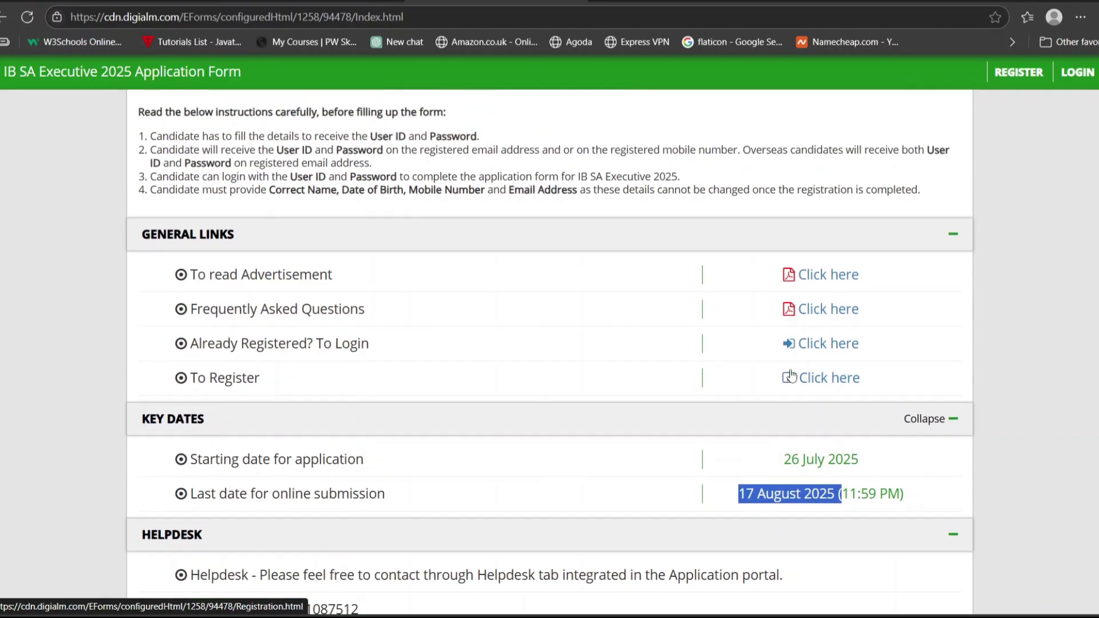
left_click(791, 375)
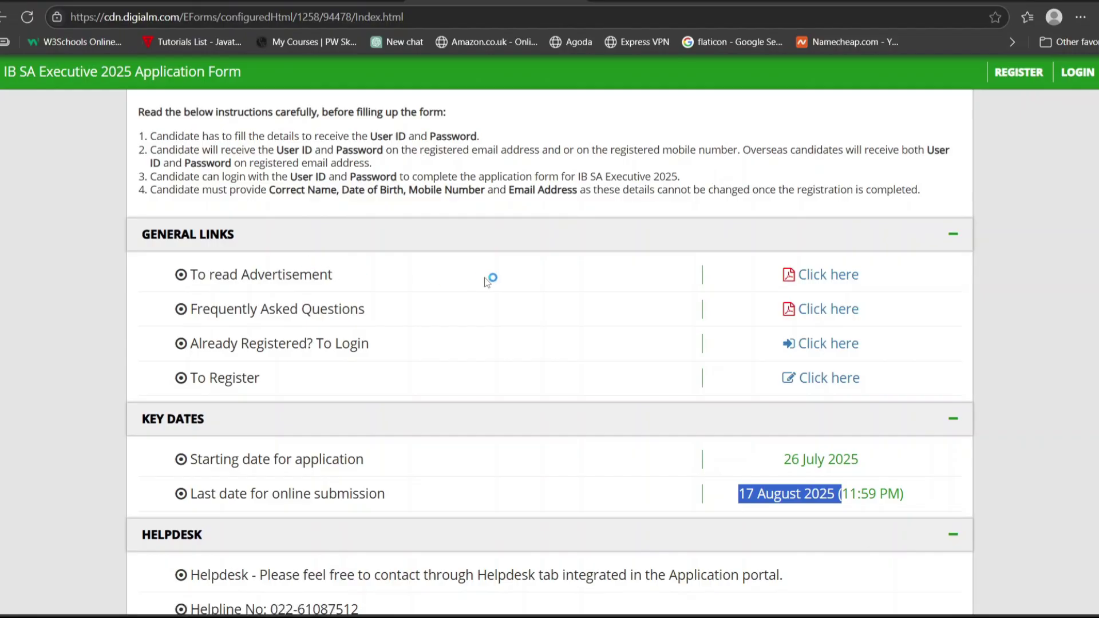
Open the recruitment advertisement PDF at its vacancy table.
left_click(795, 275)
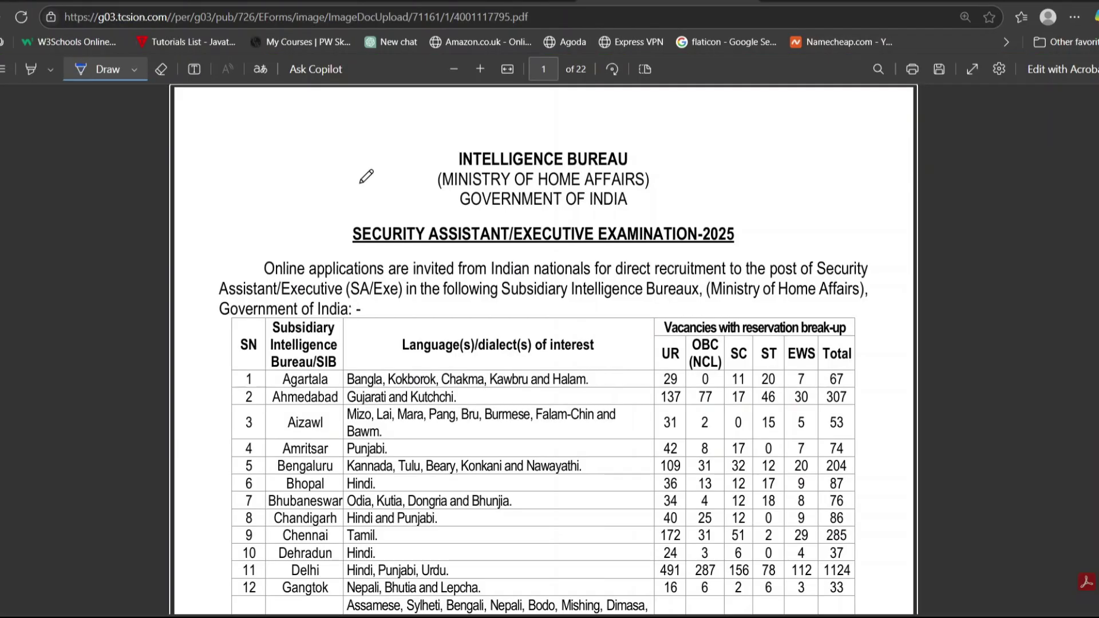
scroll(508, 309, "down", 3)
scroll(509, 309, "up", 1)
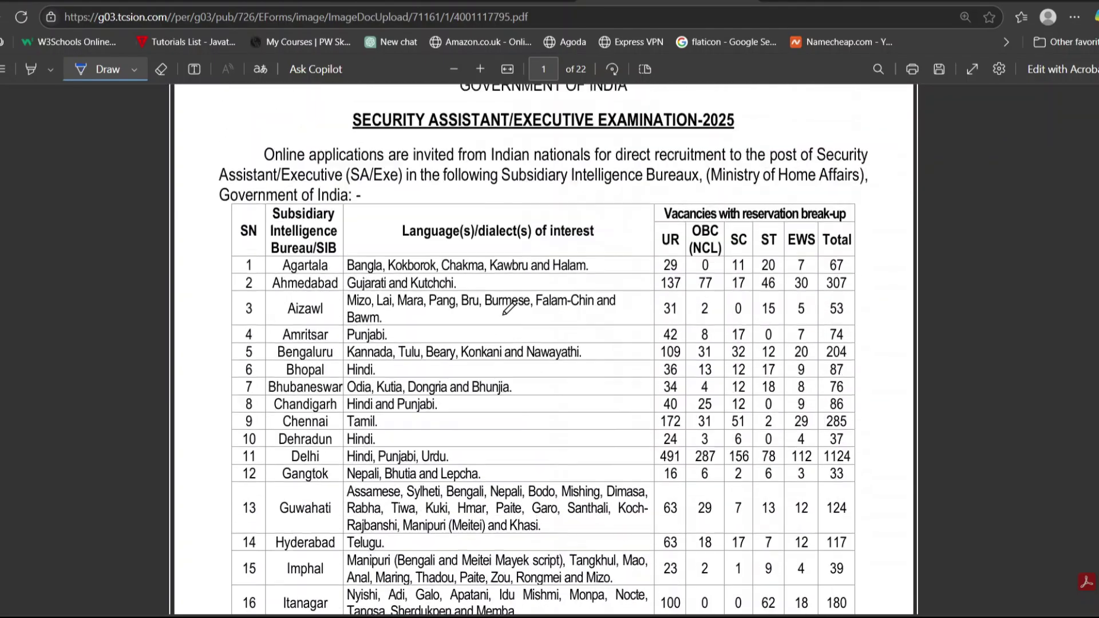
scroll(505, 314, "up", 1)
Ink the vacancy break-up headers in blue and circle the 4987 total vacancies.
left_click_drag(240, 314, 378, 269)
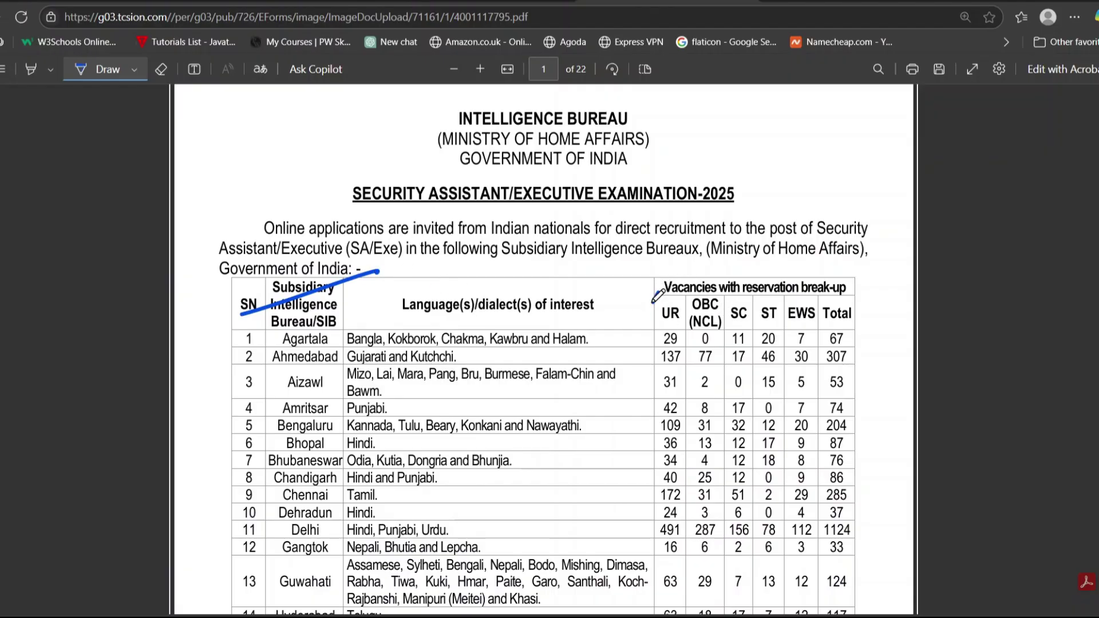
mouse_move(653, 302)
left_mouse_down()
mouse_move(852, 269)
mouse_move(860, 332)
left_mouse_up()
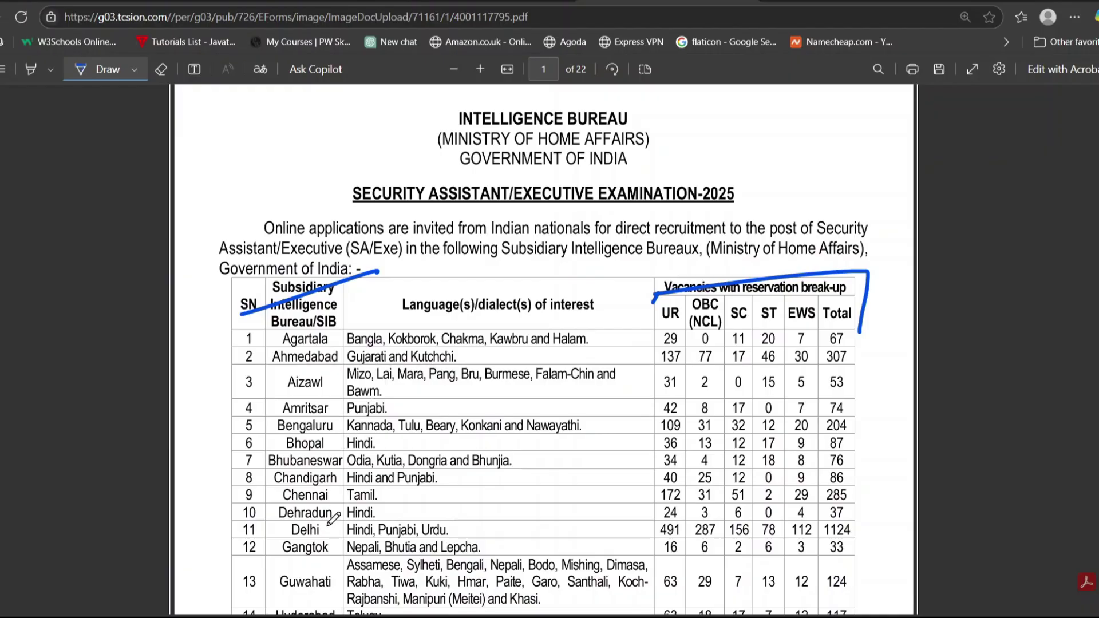
scroll(334, 518, "down", 10)
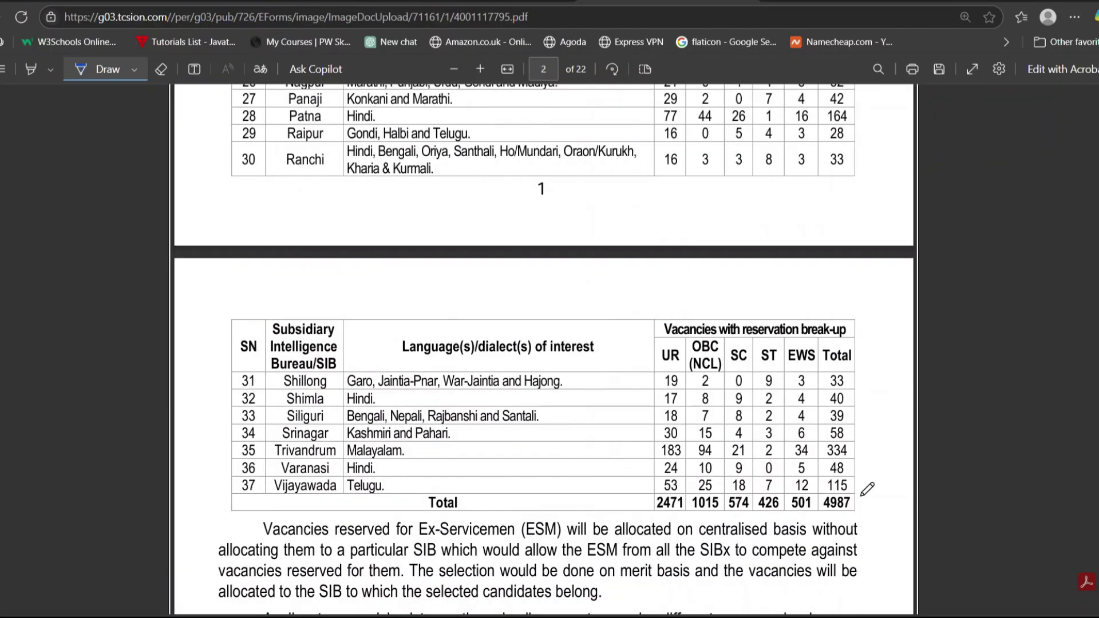
mouse_move(853, 491)
left_mouse_down()
mouse_move(811, 499)
mouse_move(860, 508)
mouse_move(850, 493)
left_mouse_up()
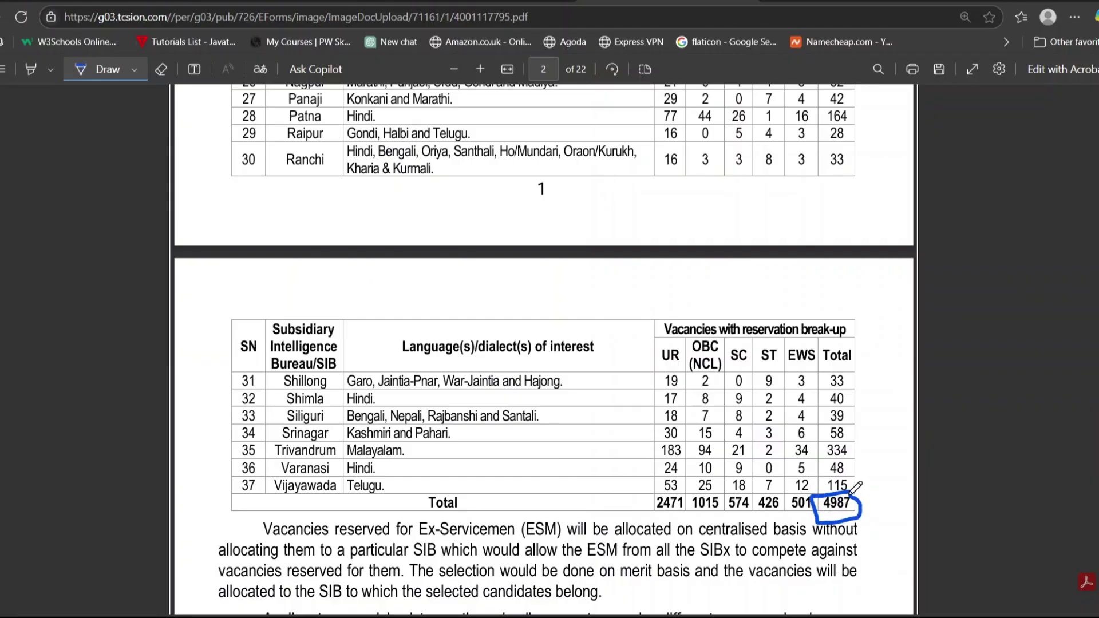
scroll(617, 543, "down", 7)
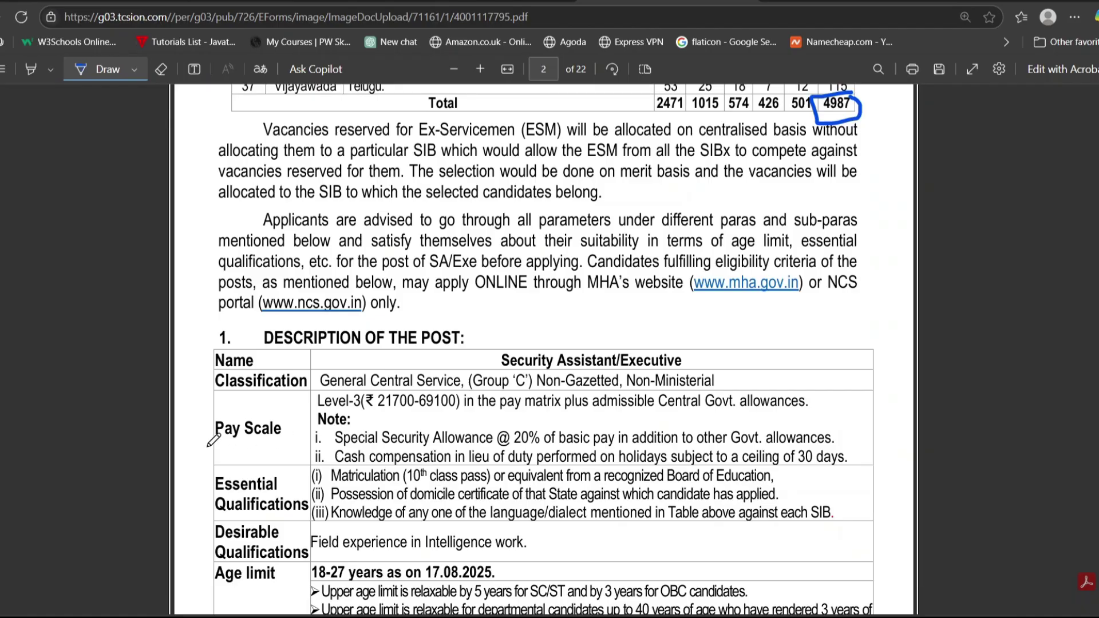
Mark Pay Scale Level-3 and underline the 10th-pass, recognized board and language qualifications.
left_click_drag(207, 448, 254, 404)
left_click_drag(330, 413, 345, 413)
scroll(355, 421, "down", 1)
left_click_drag(189, 485, 249, 458)
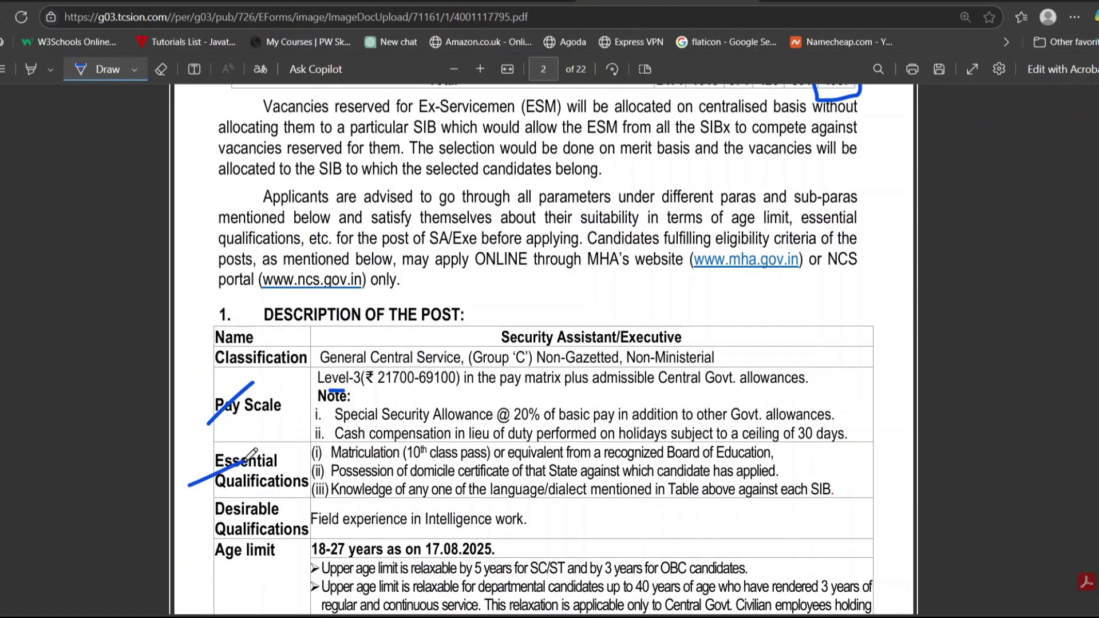
left_click_drag(357, 468, 481, 465)
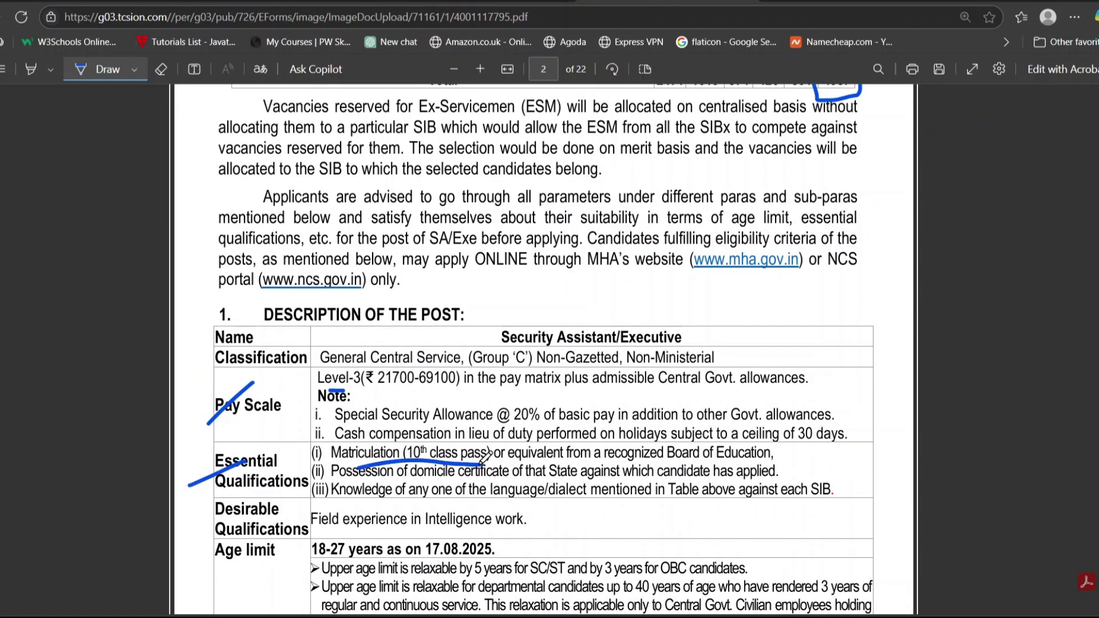
left_click_drag(549, 462, 674, 456)
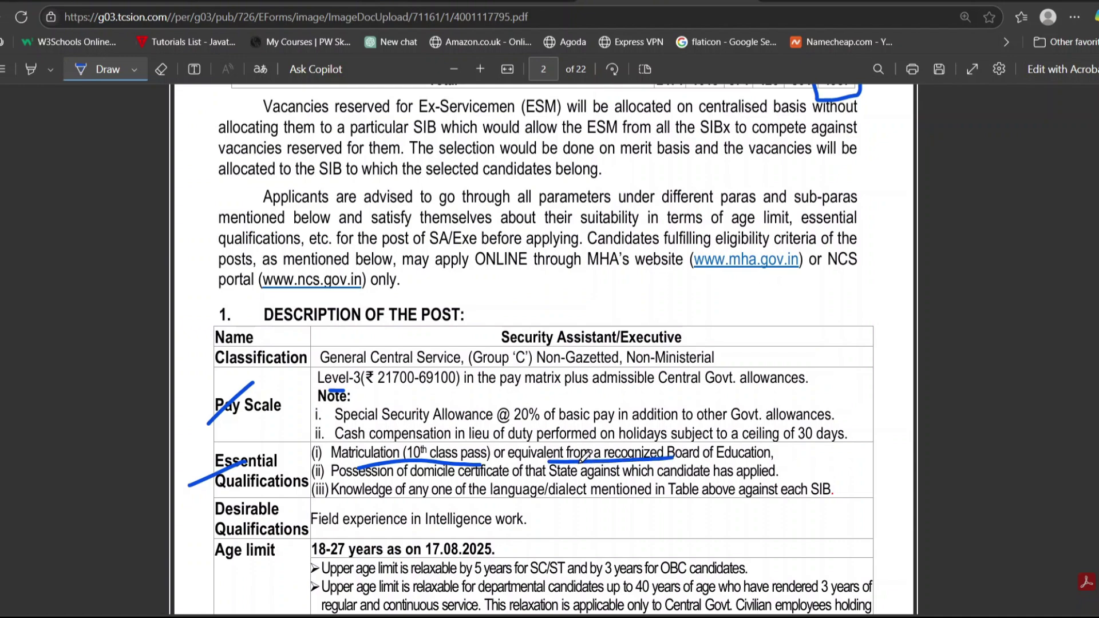
left_click_drag(395, 486, 501, 487)
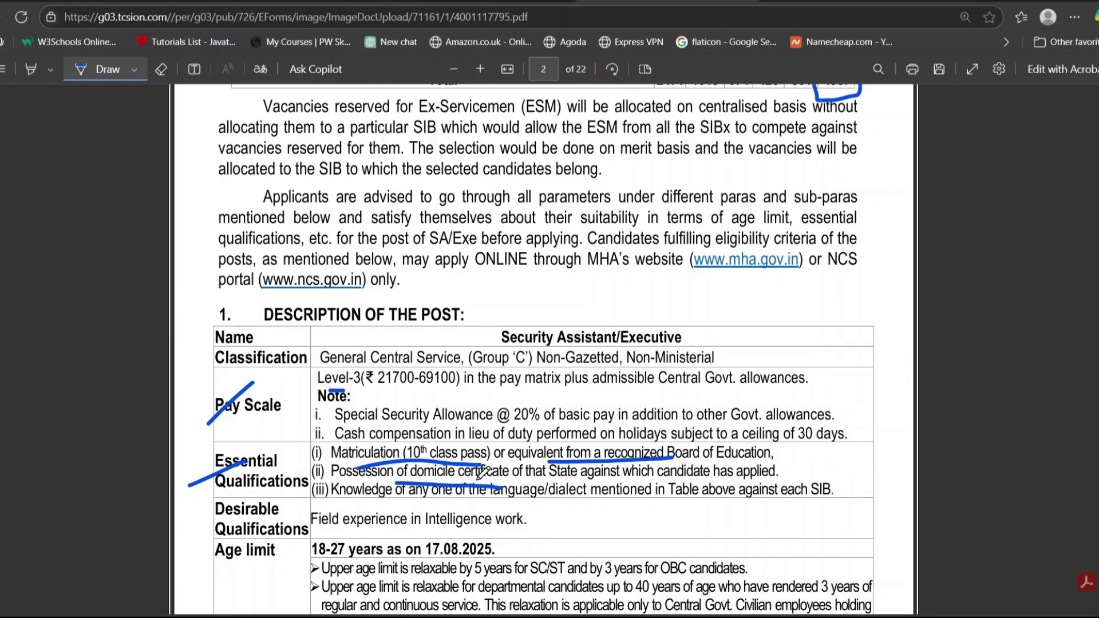
Mark the 18-27 years age limit and underline the 17.08.2025 cut-off date.
scroll(556, 470, "down", 1)
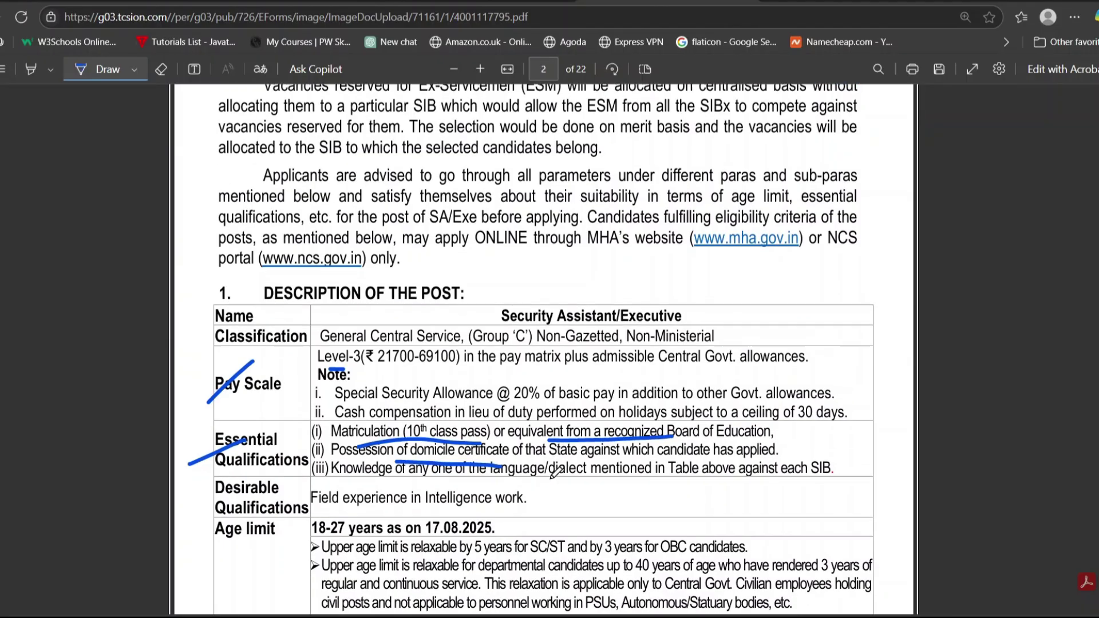
left_click_drag(227, 510, 265, 494)
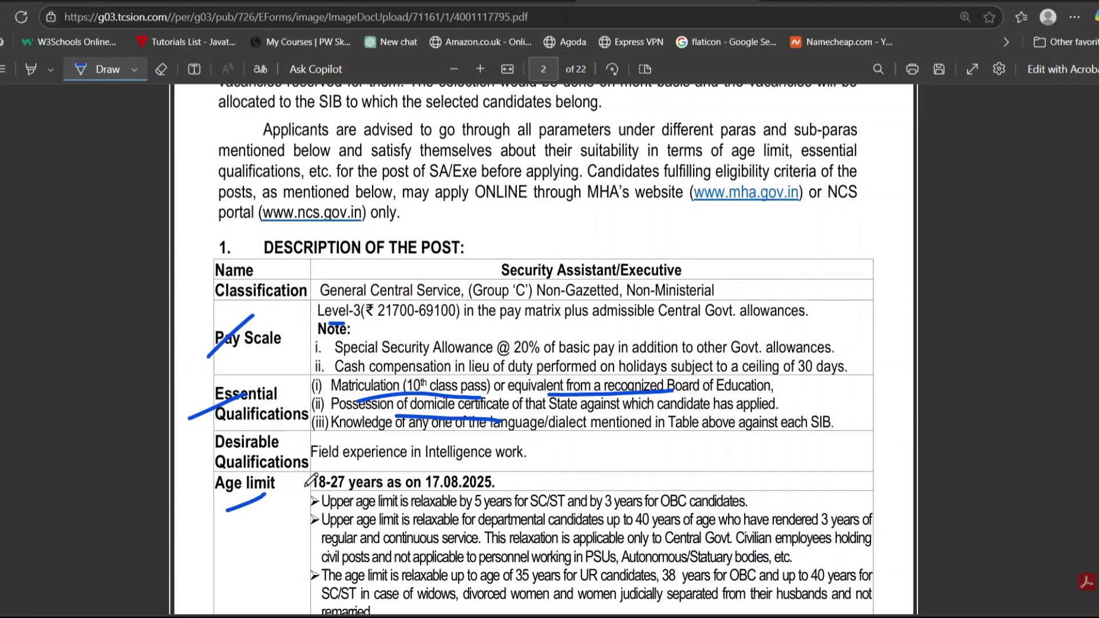
left_click_drag(290, 491, 329, 469)
left_click_drag(427, 492, 502, 492)
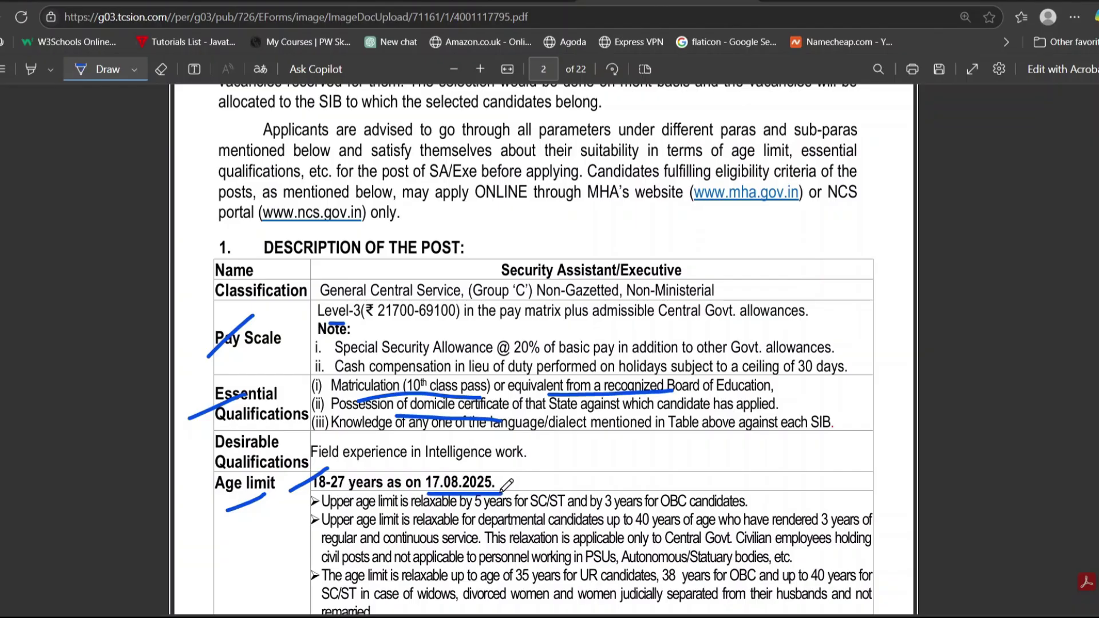
scroll(596, 455, "down", 3)
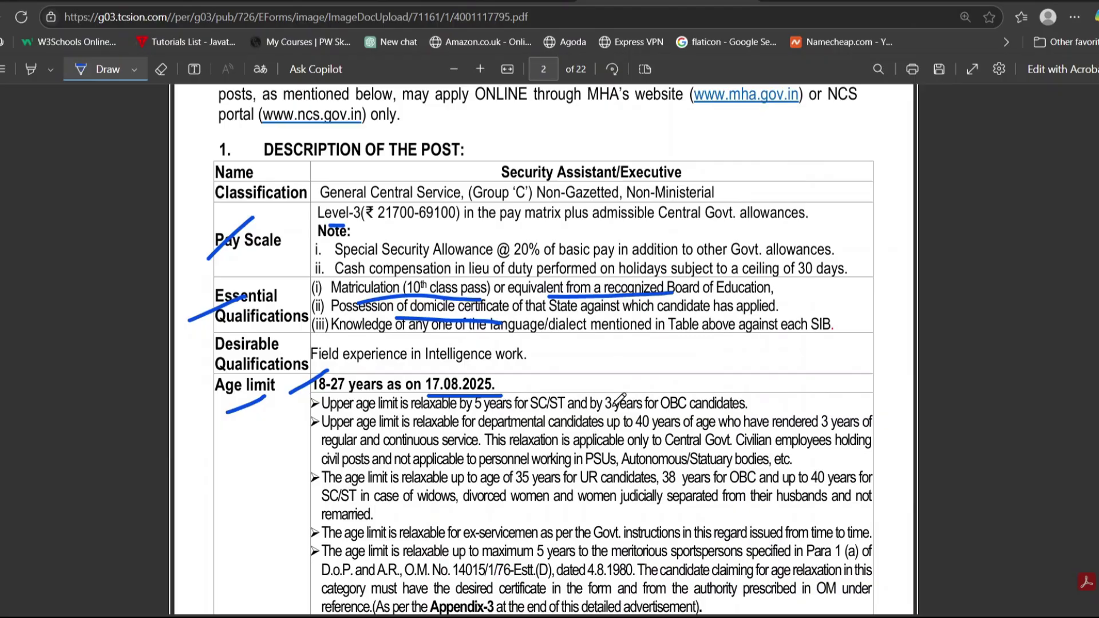
scroll(611, 470, "down", 8)
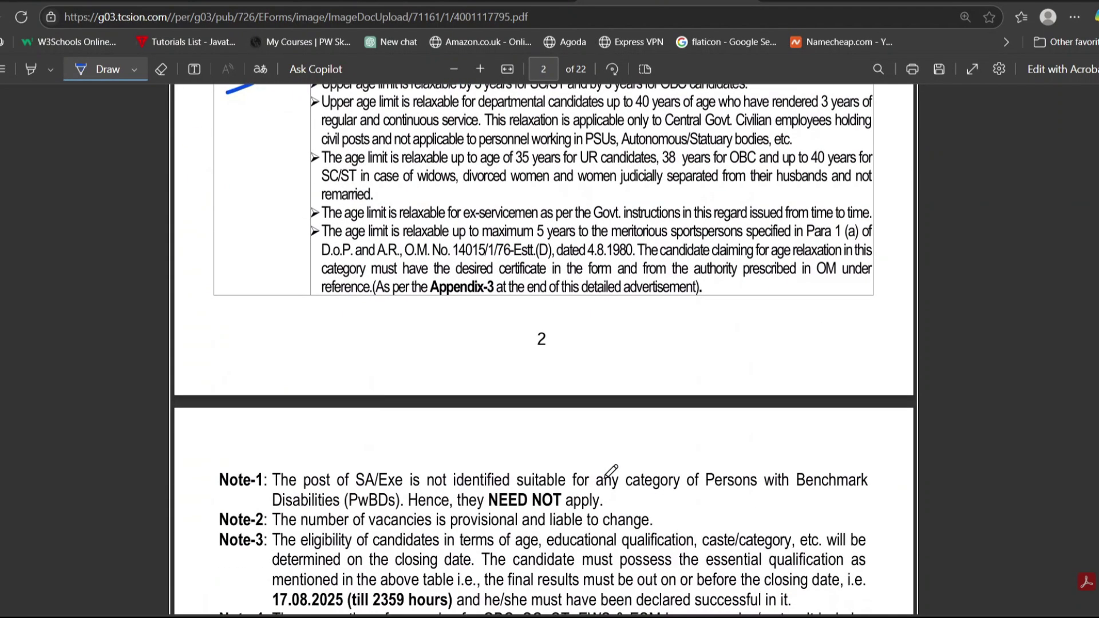
Mark the Scheme of Examination heading and bracket its three exam tiers in ink.
scroll(611, 471, "down", 15)
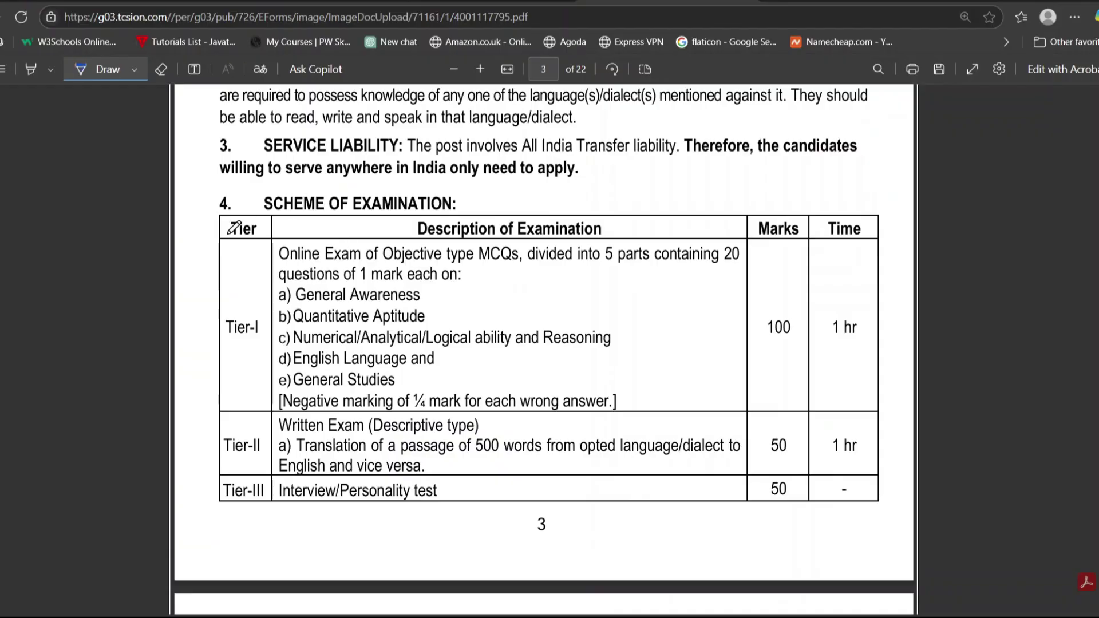
left_click_drag(200, 241, 306, 191)
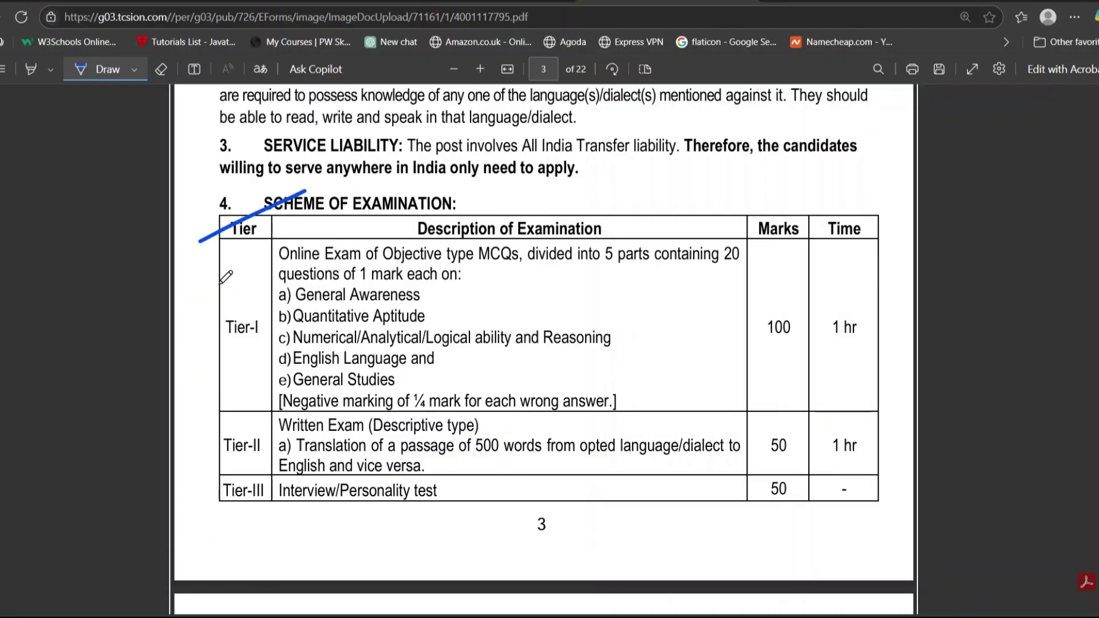
mouse_move(204, 295)
left_mouse_down()
mouse_move(222, 508)
mouse_move(248, 507)
left_mouse_up()
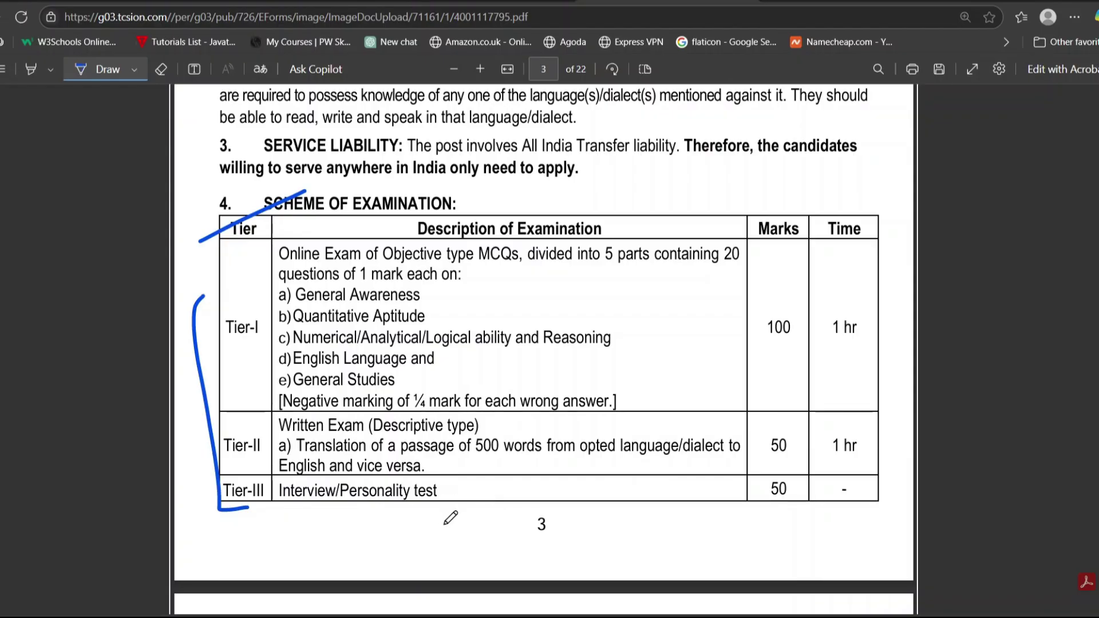
Ink the Centre/City of Examination heading, read to Important Dates, and close the PDF tab.
scroll(450, 518, "down", 5)
left_click_drag(198, 280, 278, 240)
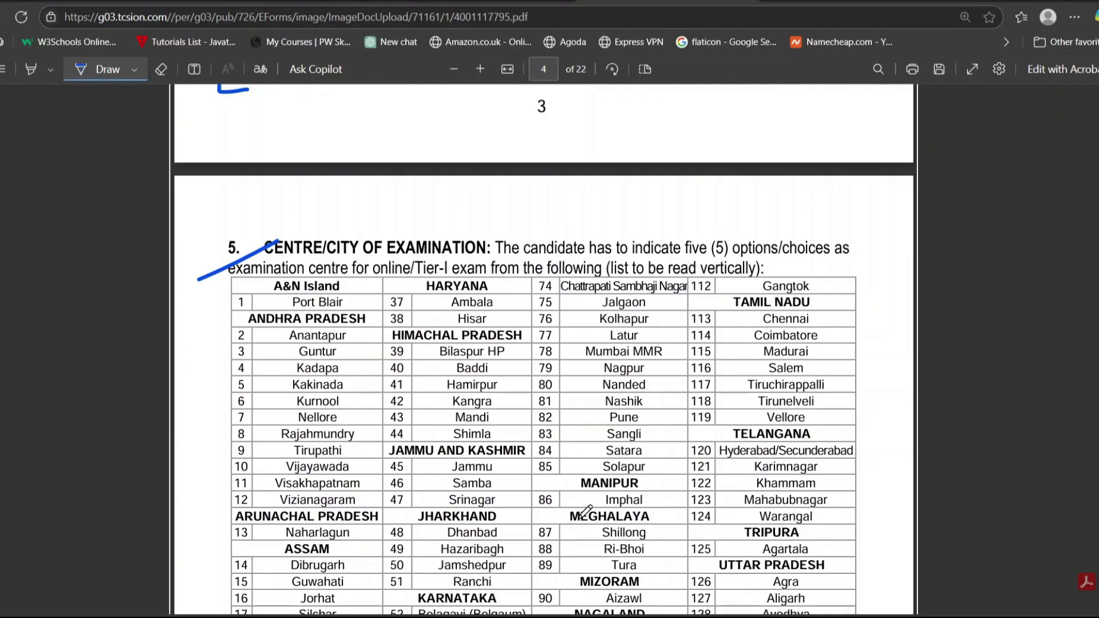
scroll(571, 517, "down", 20)
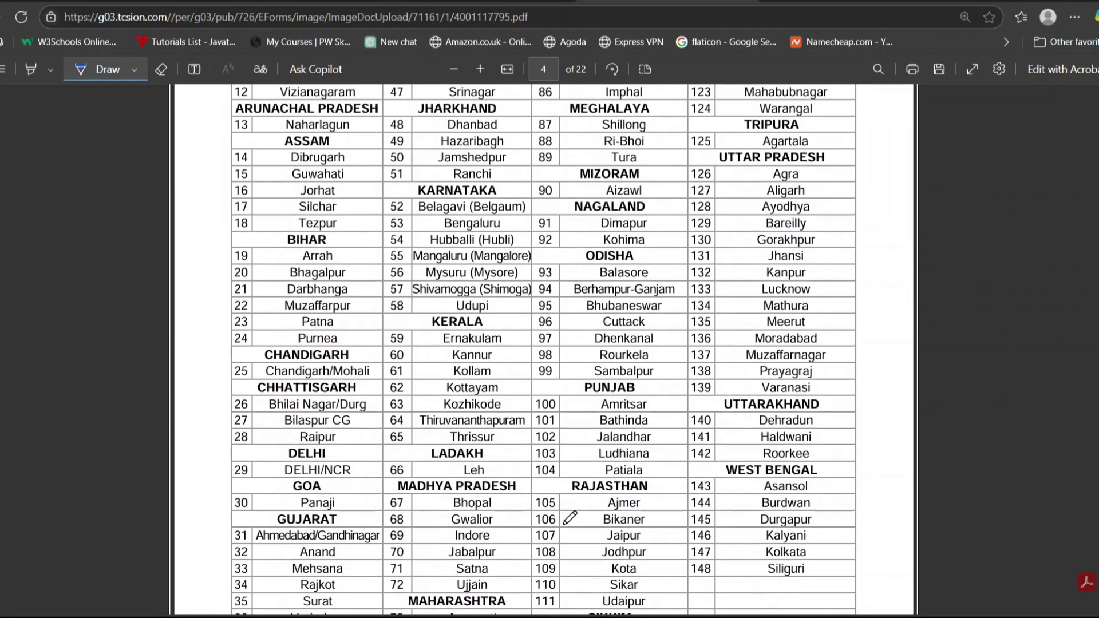
scroll(571, 518, "down", 15)
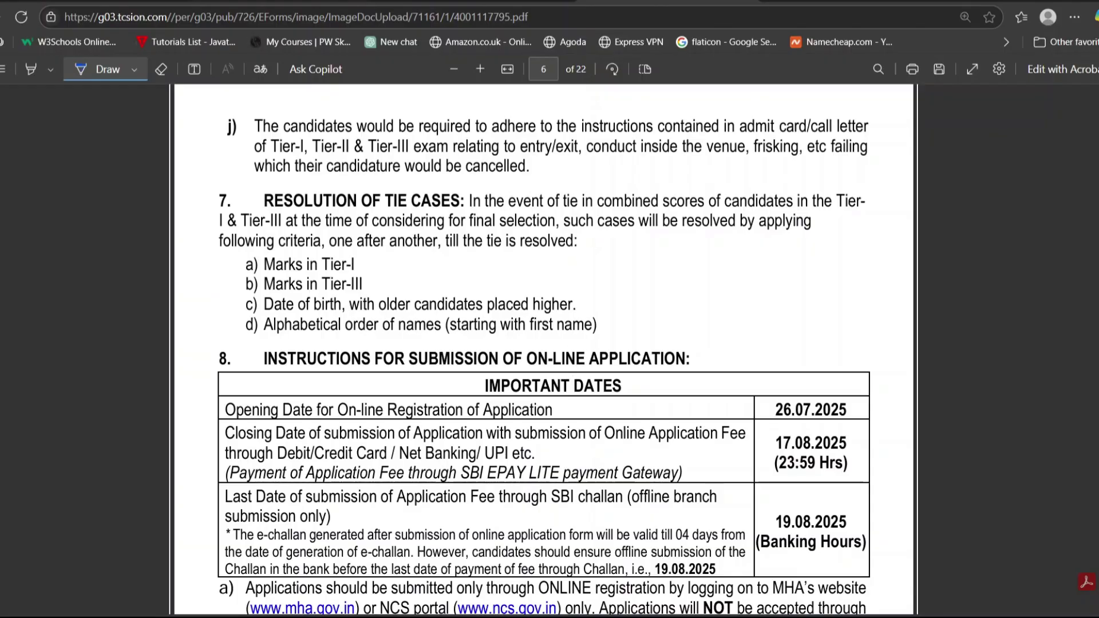
key("ctrl+w")
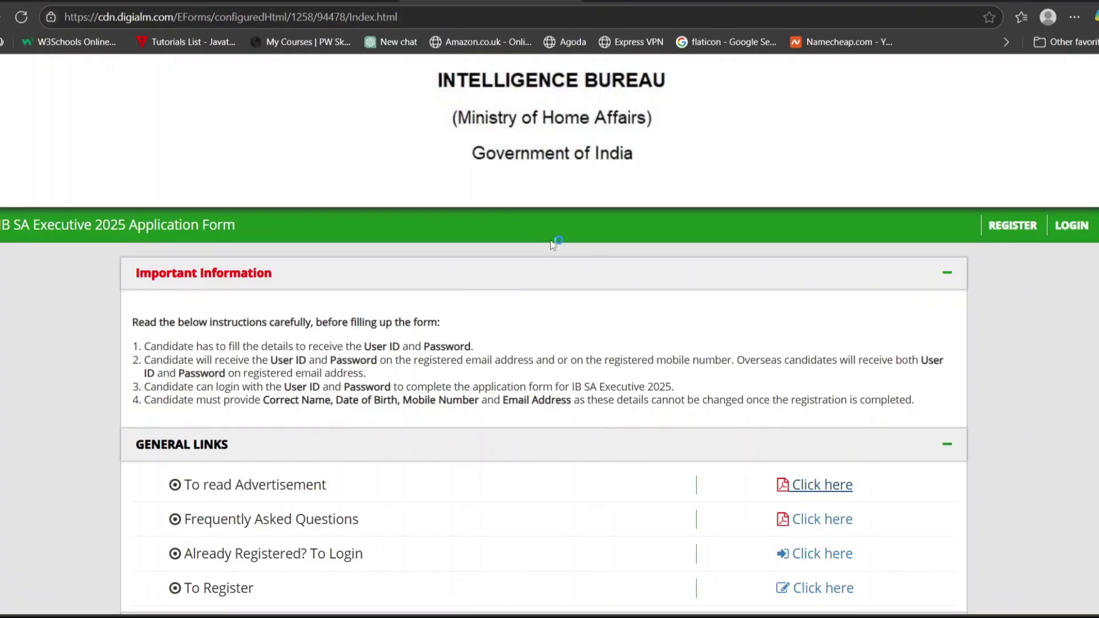
Open the registration form and enter the candidate's full name, mobile number and e-mail, each confirmed.
left_click(1013, 225)
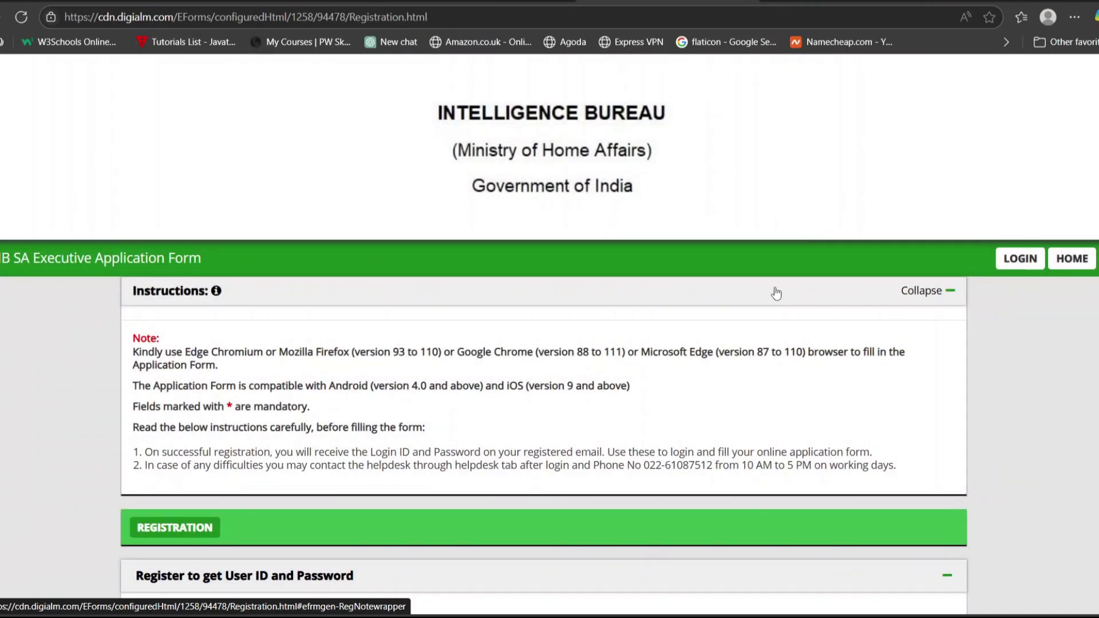
scroll(653, 417, "down", 6)
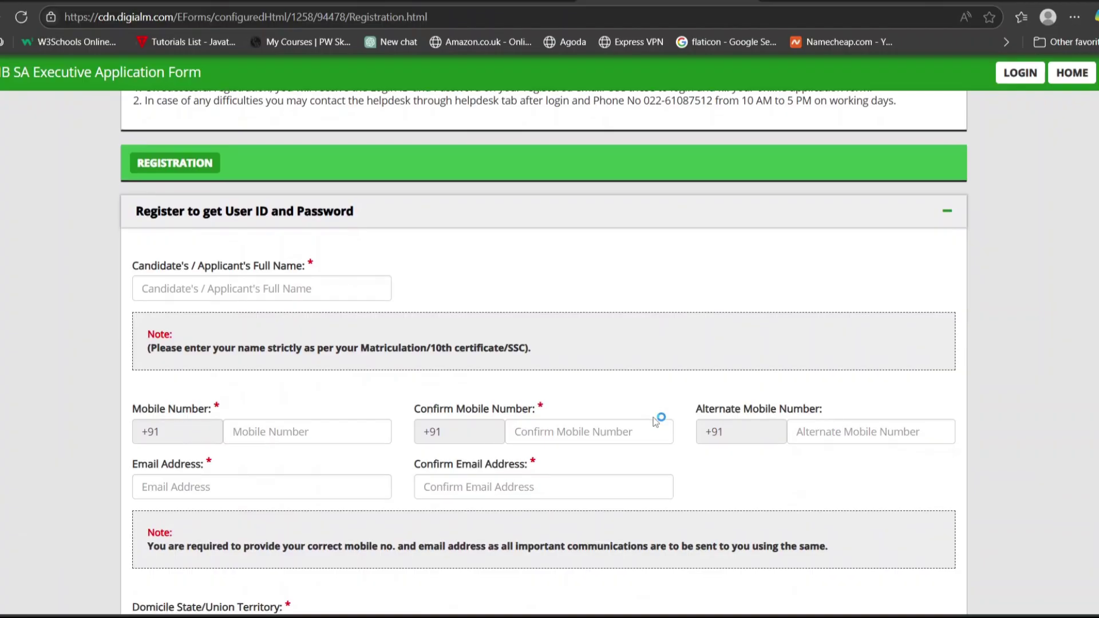
left_click(322, 295)
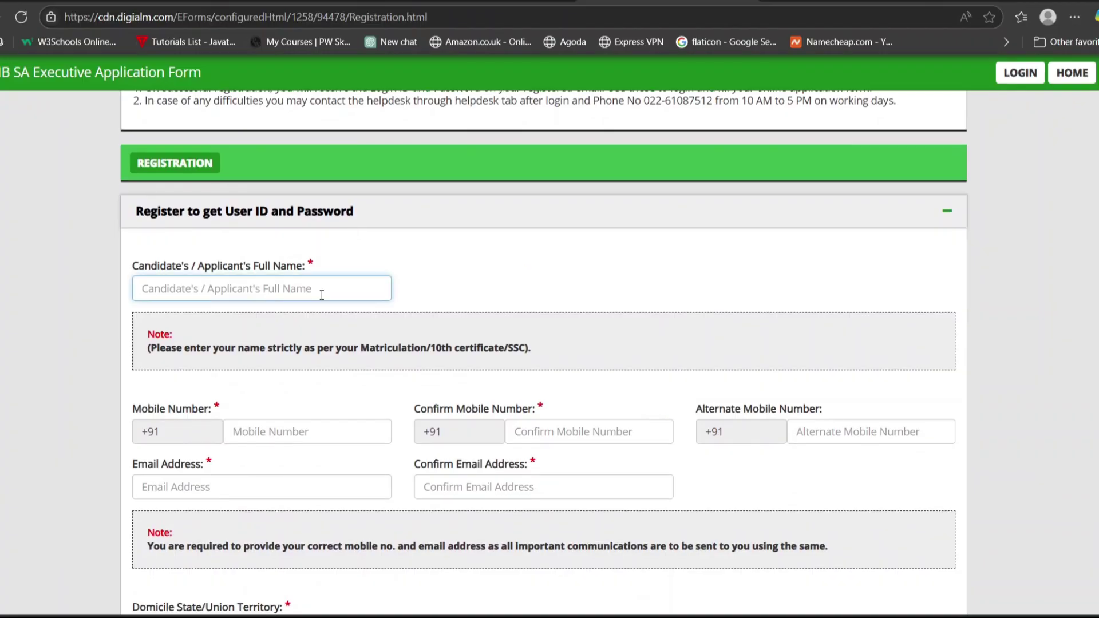
scroll(322, 295, "down", 2)
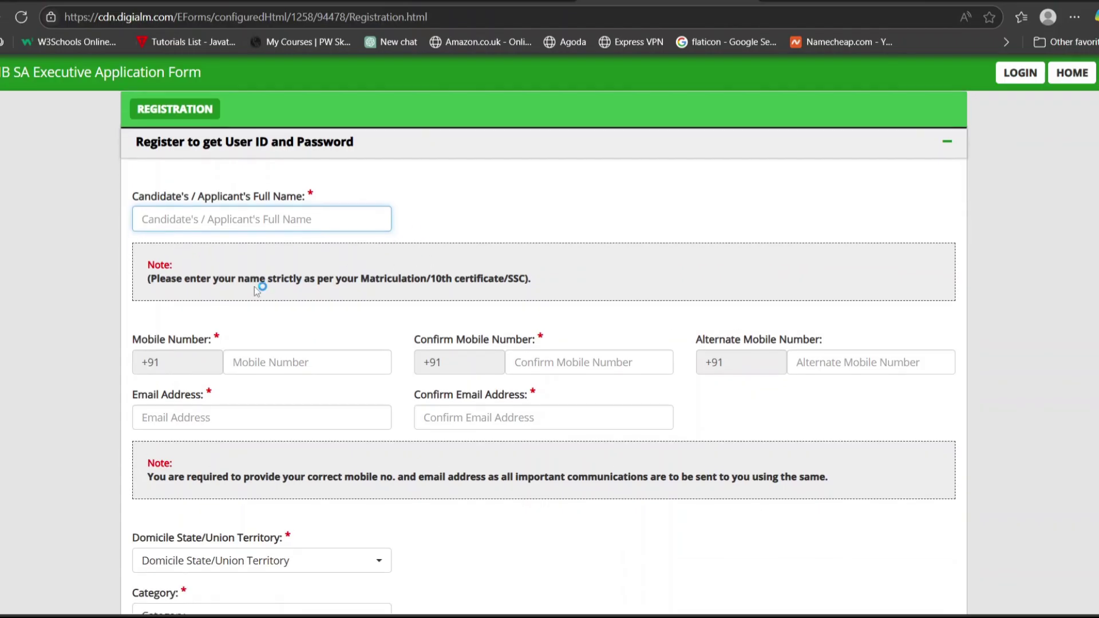
left_click_drag(148, 278, 341, 279)
left_click(565, 307)
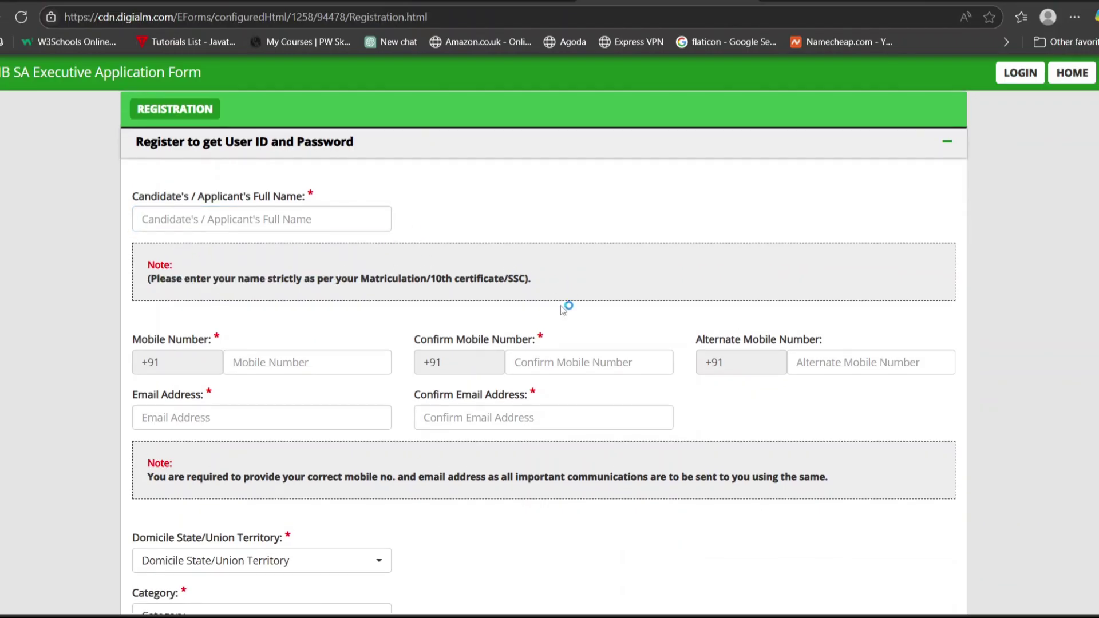
scroll(452, 303, "down", 1)
left_click(365, 308)
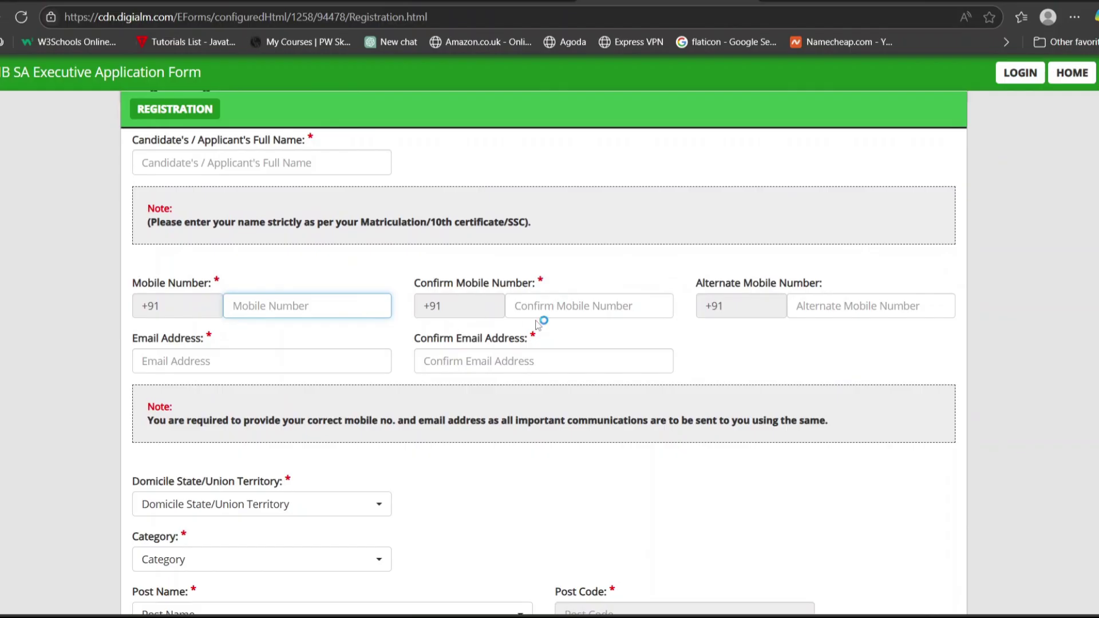
left_click(582, 308)
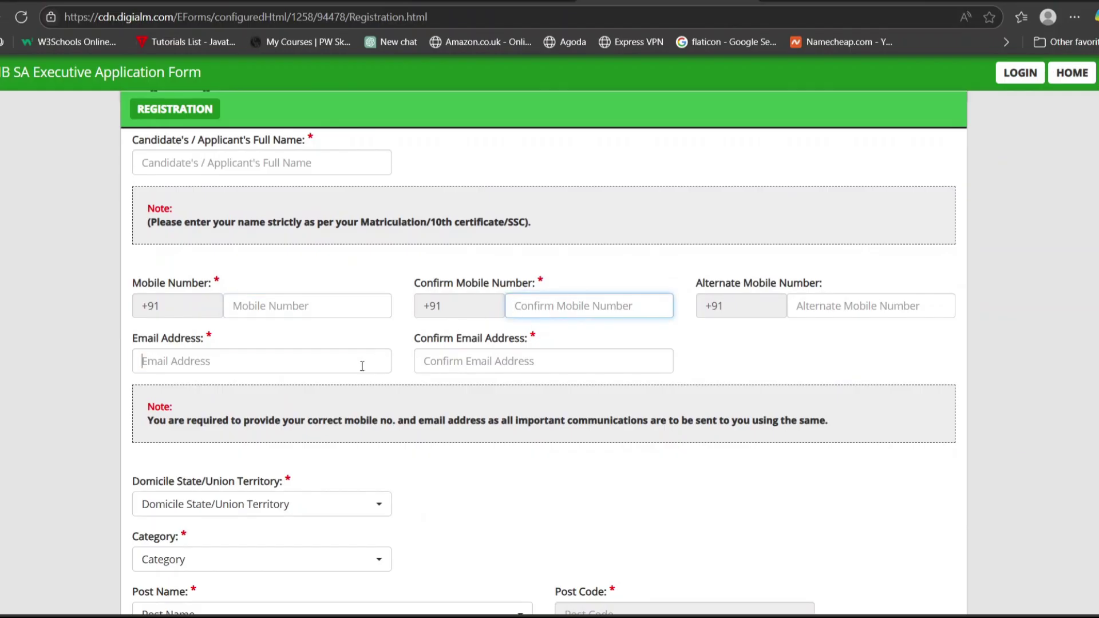
left_click(417, 361)
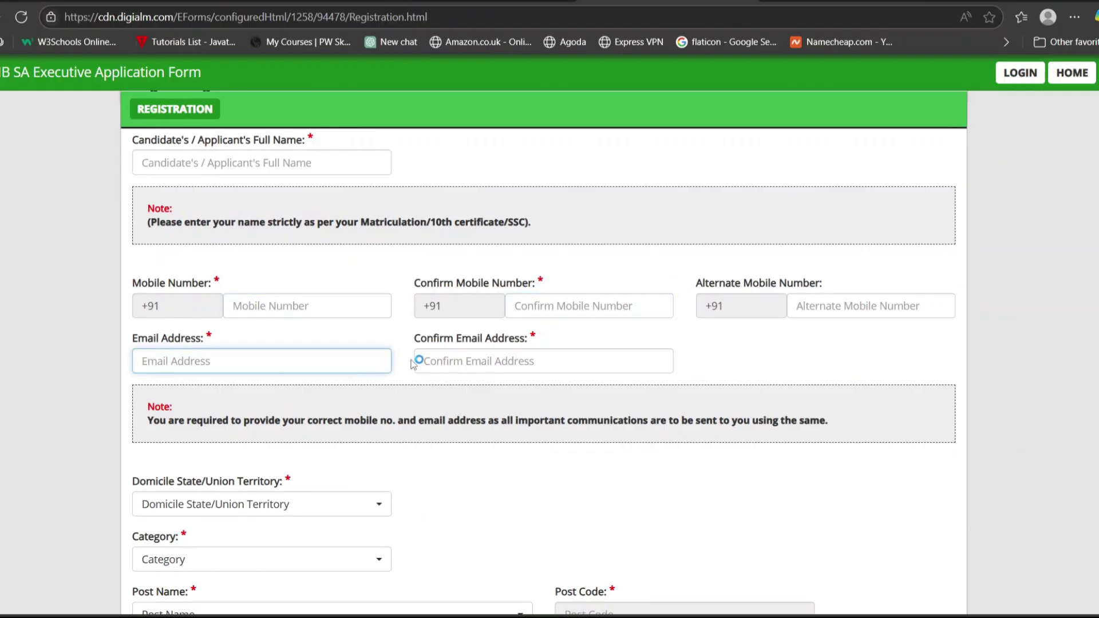
left_click(468, 359)
scroll(461, 483, "down", 1)
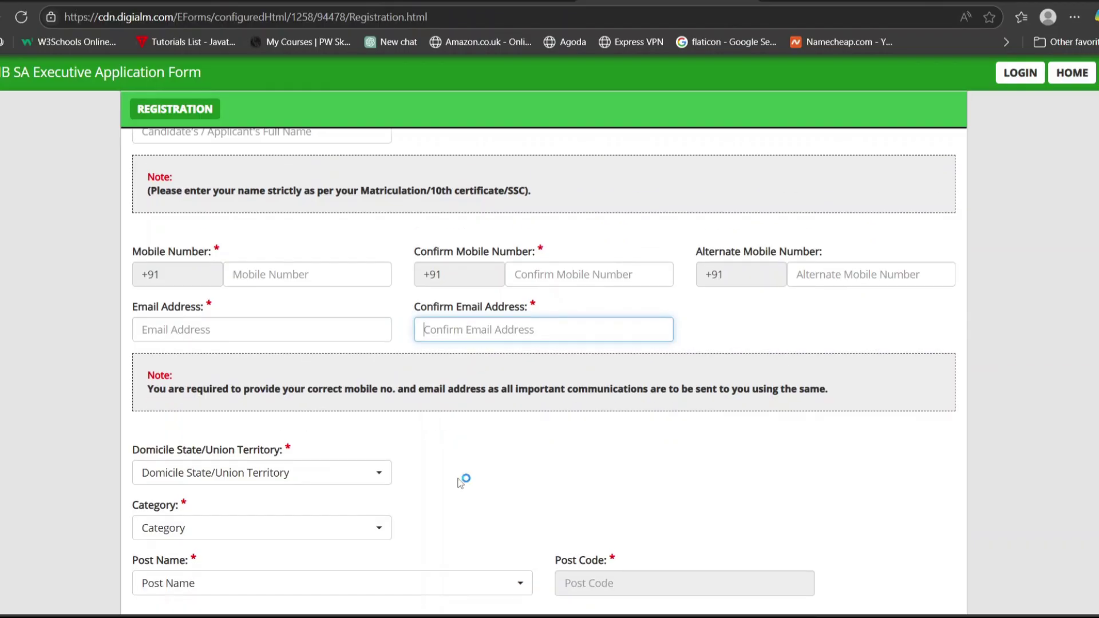
scroll(460, 483, "down", 4)
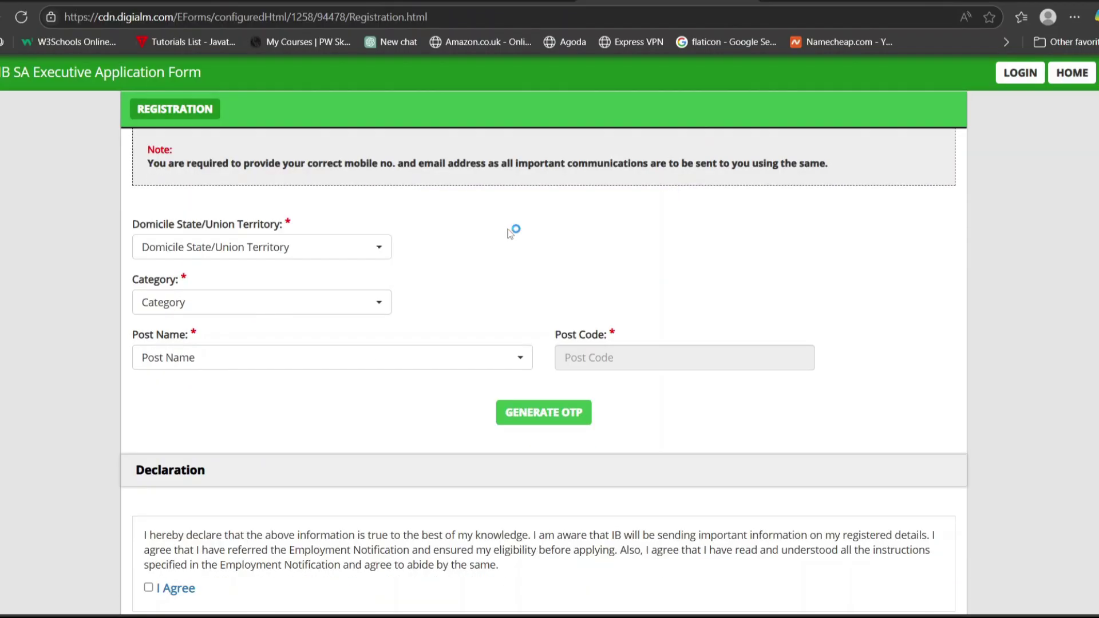
Choose domicile Bihar, SIB Patna, category OBC(NCL) and post SECURITY ASSISTANT/EXECUTIVE (Post Code 01).
left_click(356, 247)
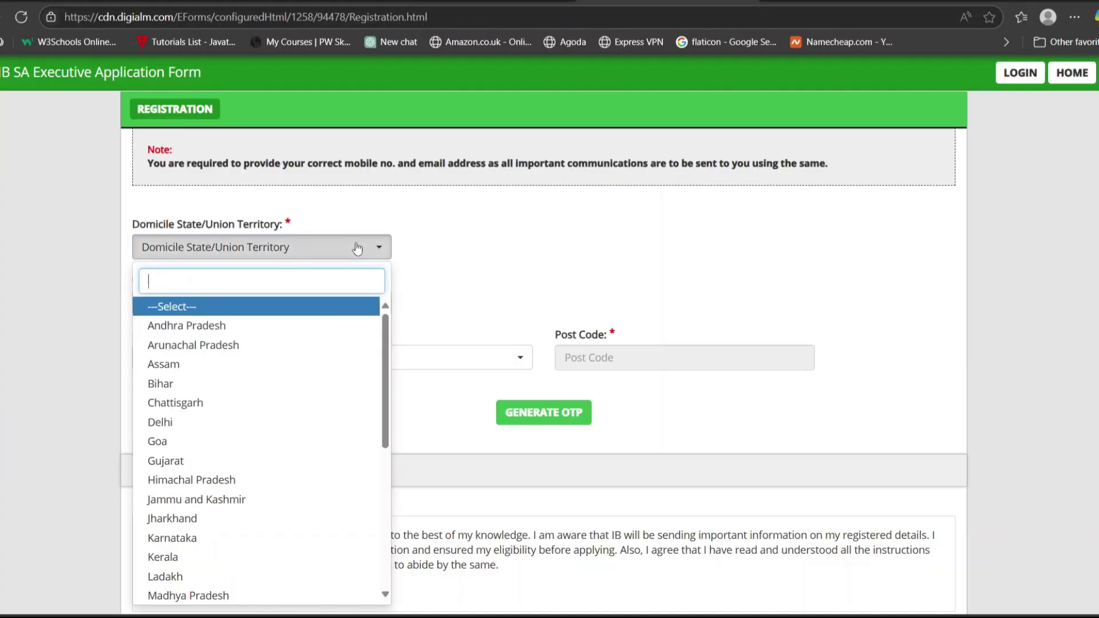
left_click(211, 382)
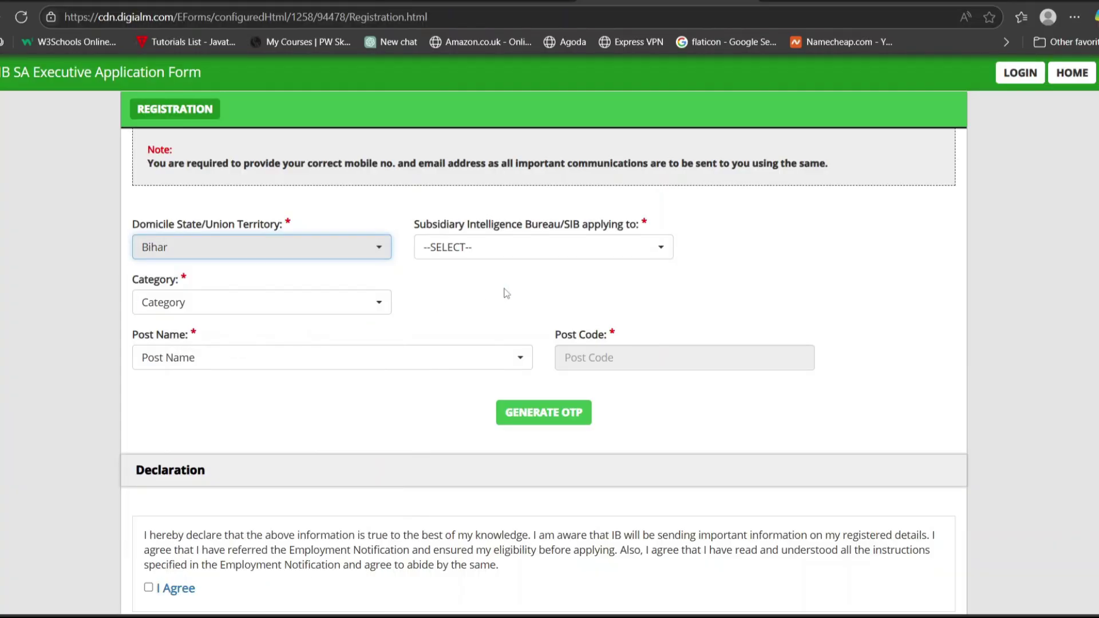
left_click(545, 253)
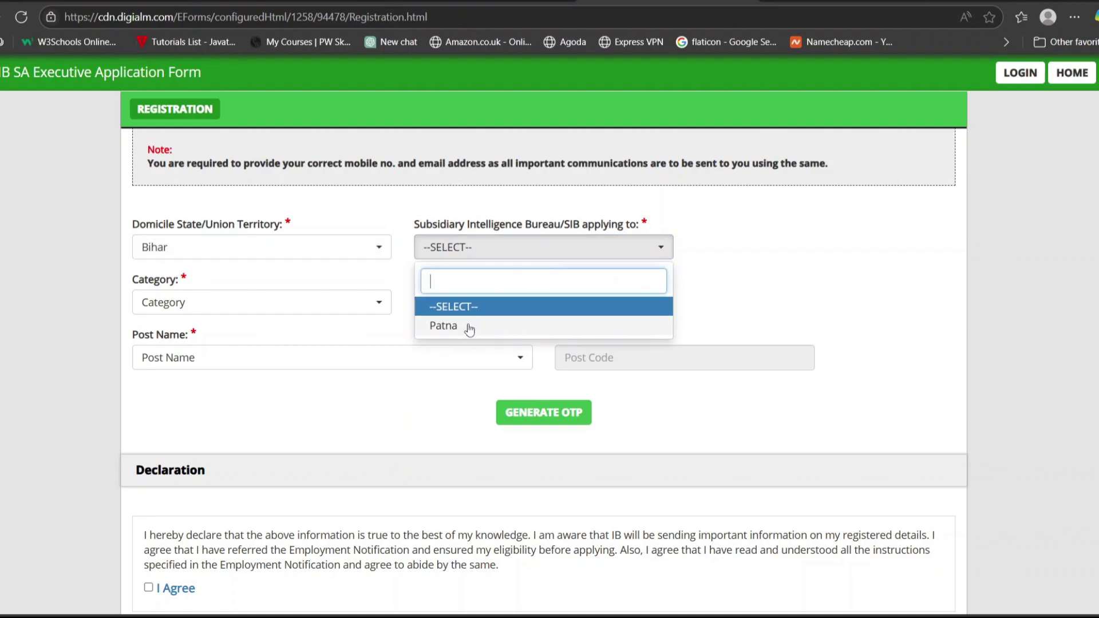
left_click(466, 325)
left_click(353, 305)
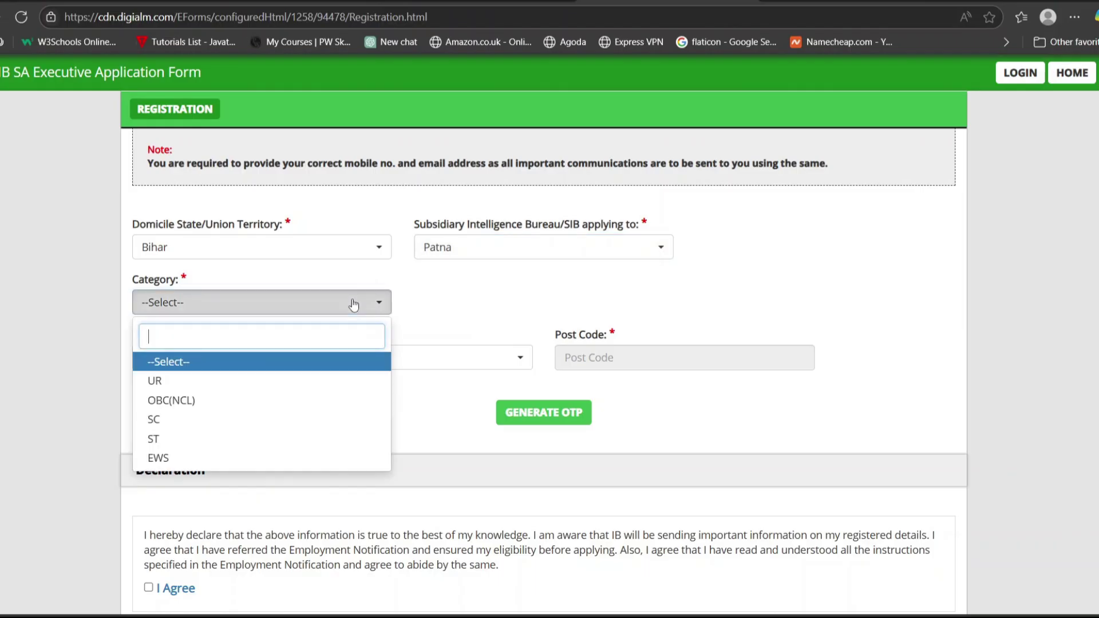
left_click(230, 400)
left_click(278, 360)
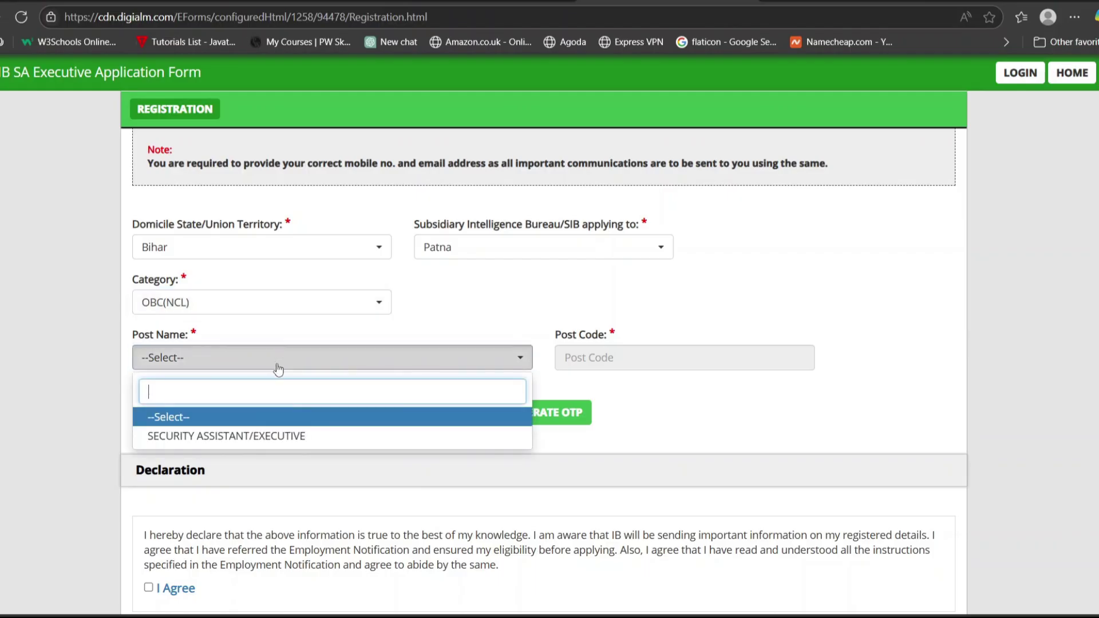
left_click(280, 437)
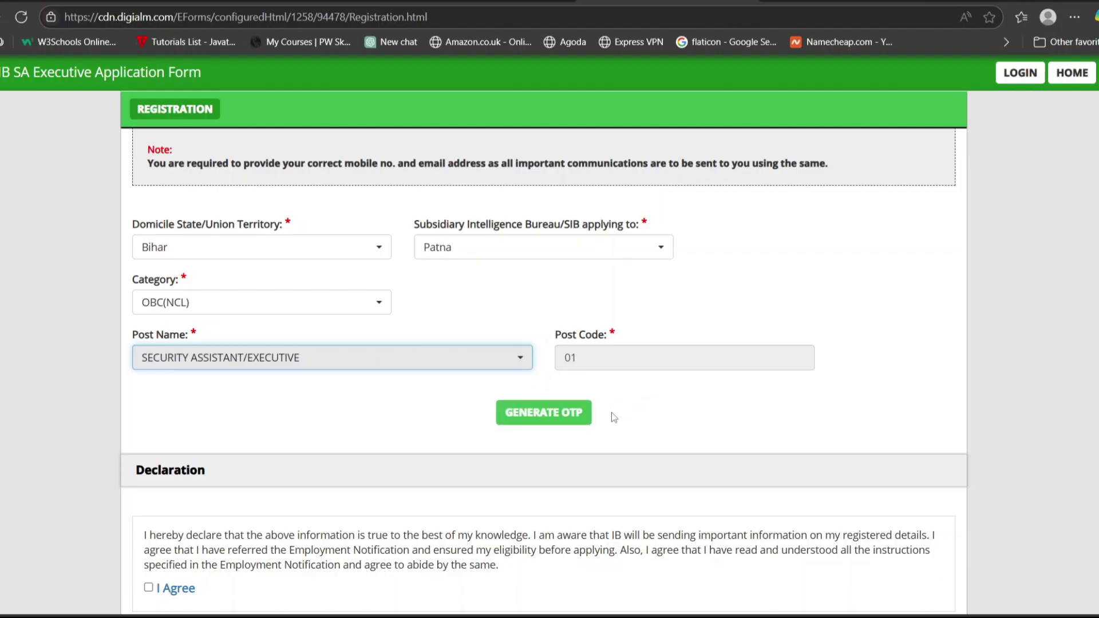
Generate the registration OTPs by entering and submitting the captcha.
scroll(611, 412, "down", 3)
left_click(547, 225)
left_click(524, 202)
type("862929")
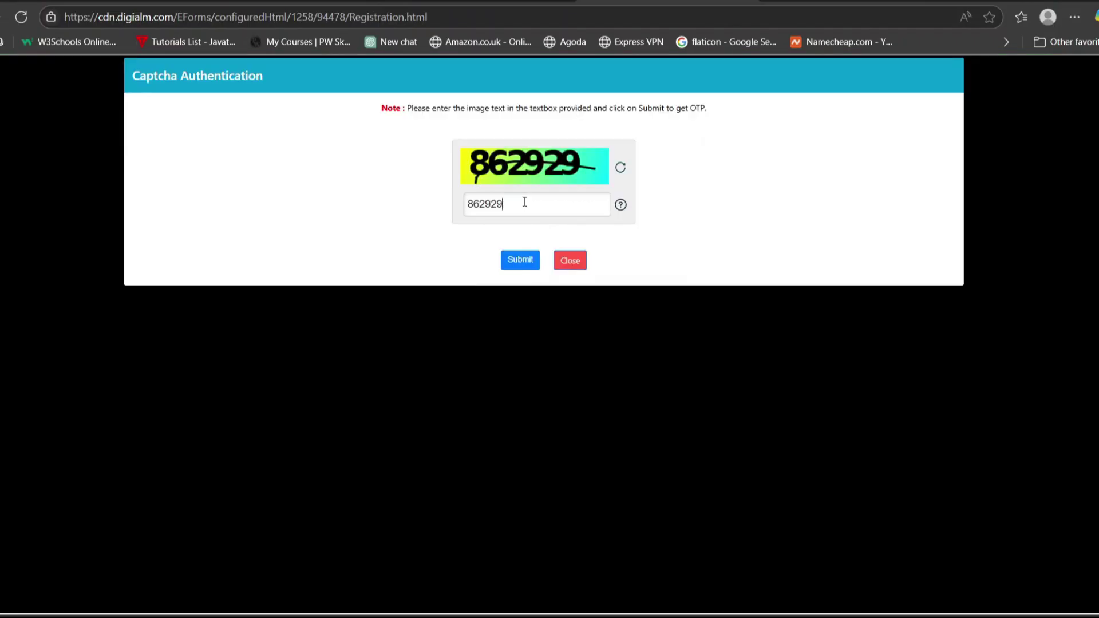
left_click(509, 261)
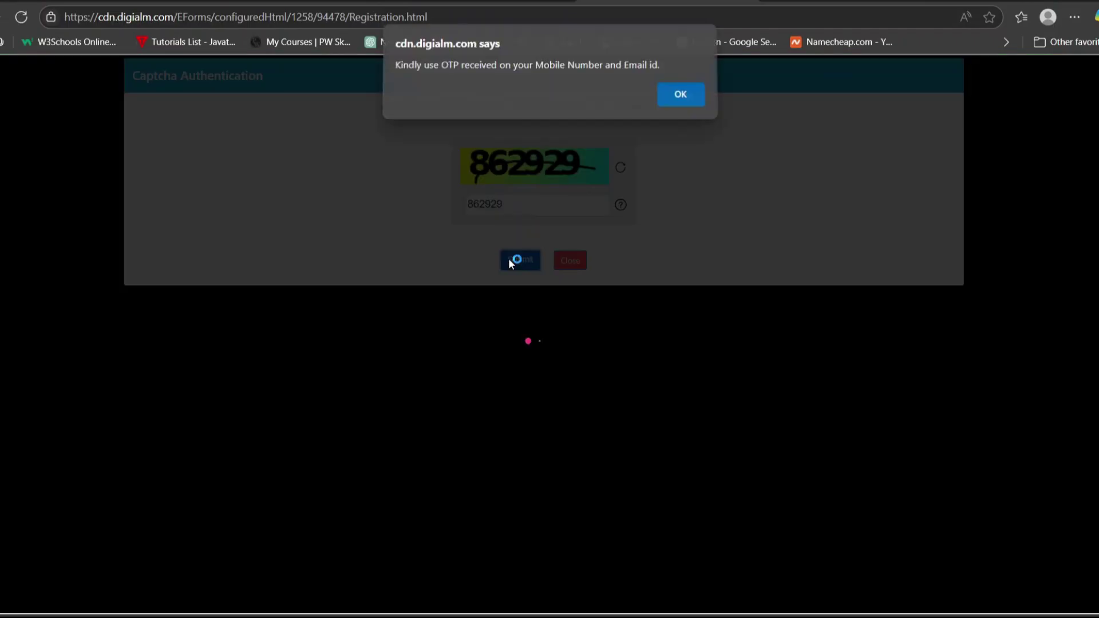
left_click(683, 99)
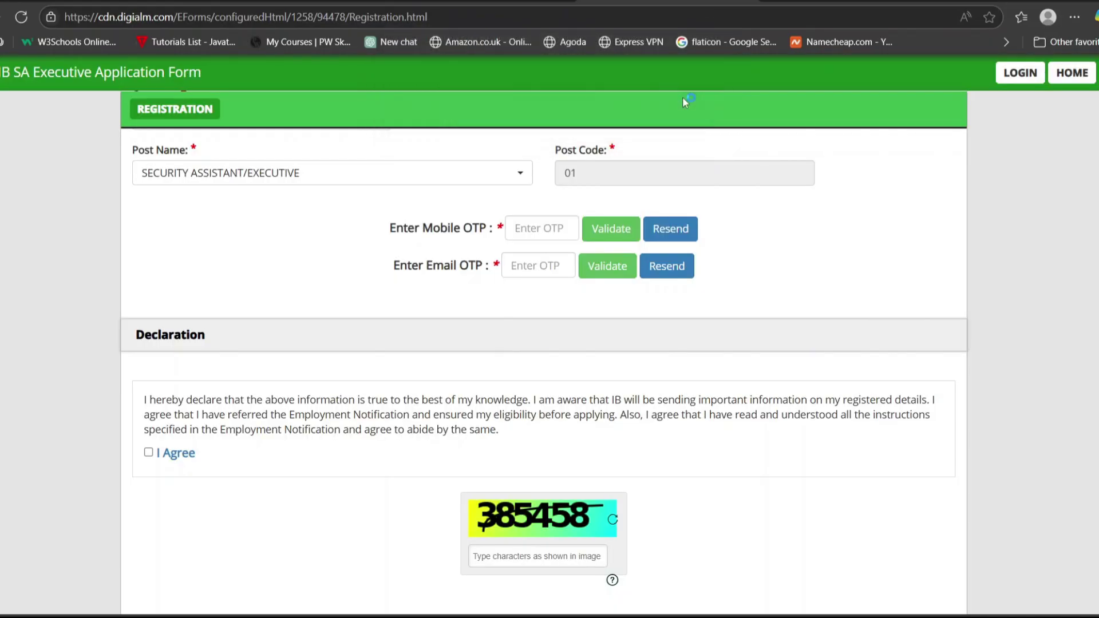
Enter and validate the mobile OTP and the e-mail OTP.
type("•")
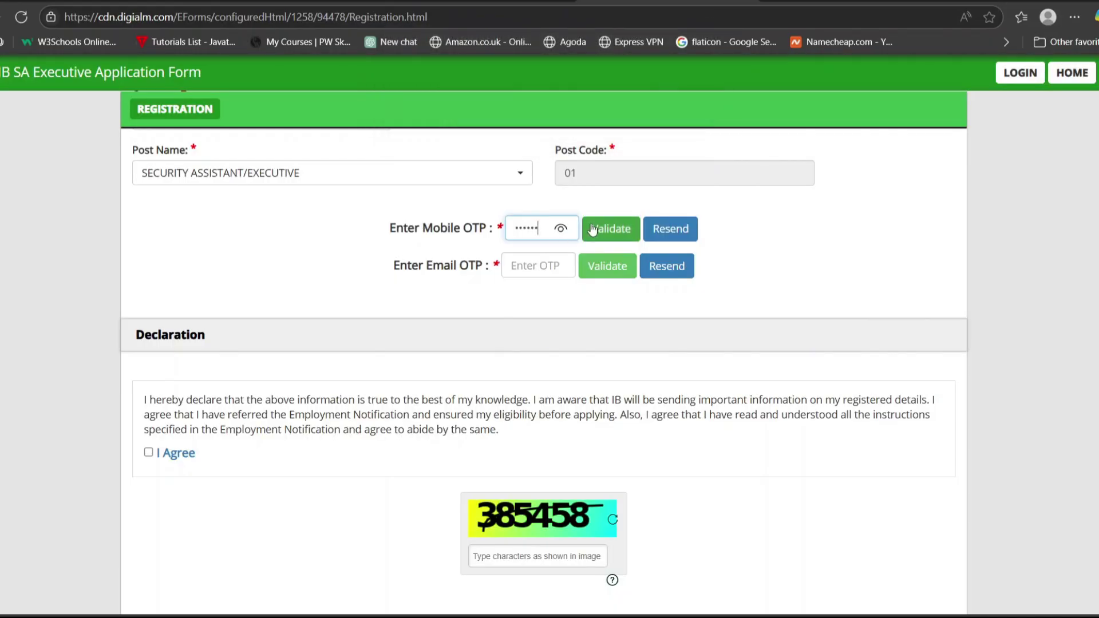
left_click(592, 229)
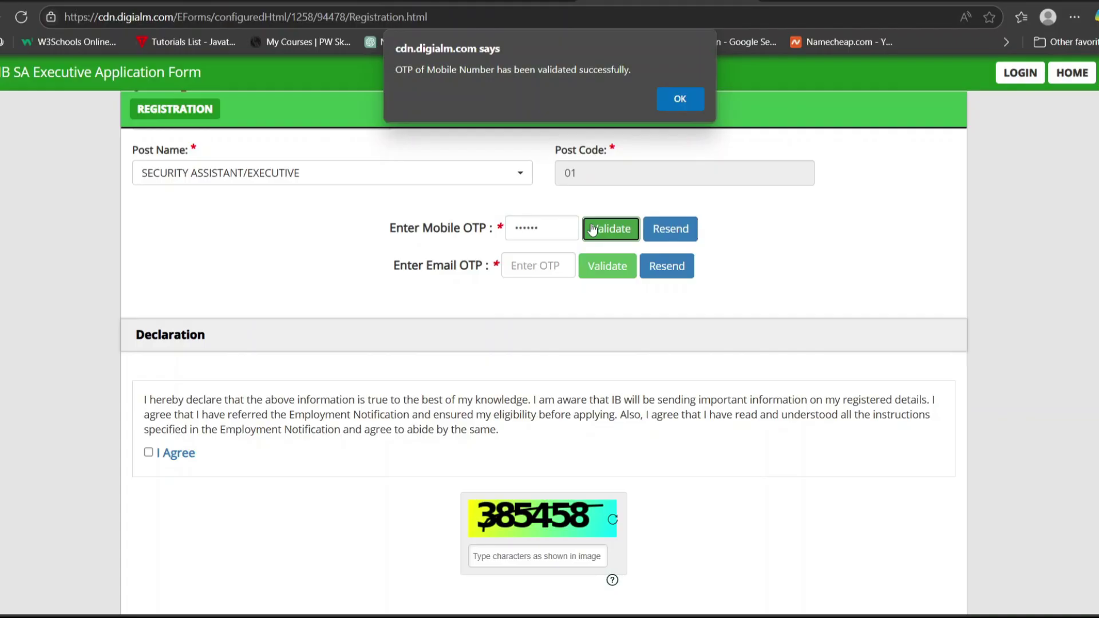
left_click(689, 99)
left_click(544, 228)
type("•••")
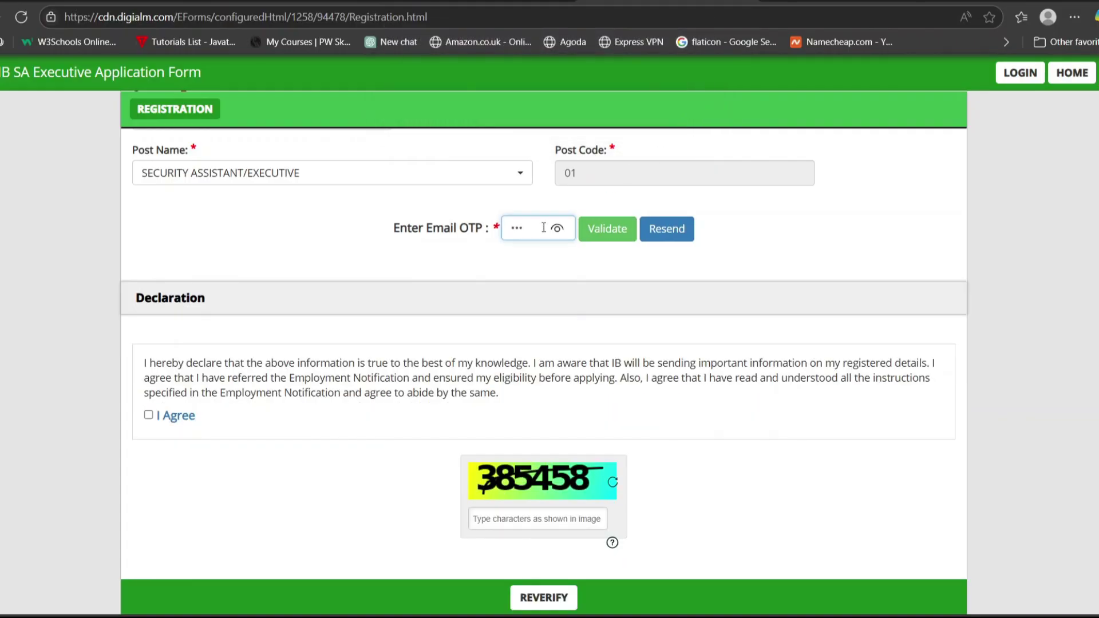
type("•••")
left_click(607, 229)
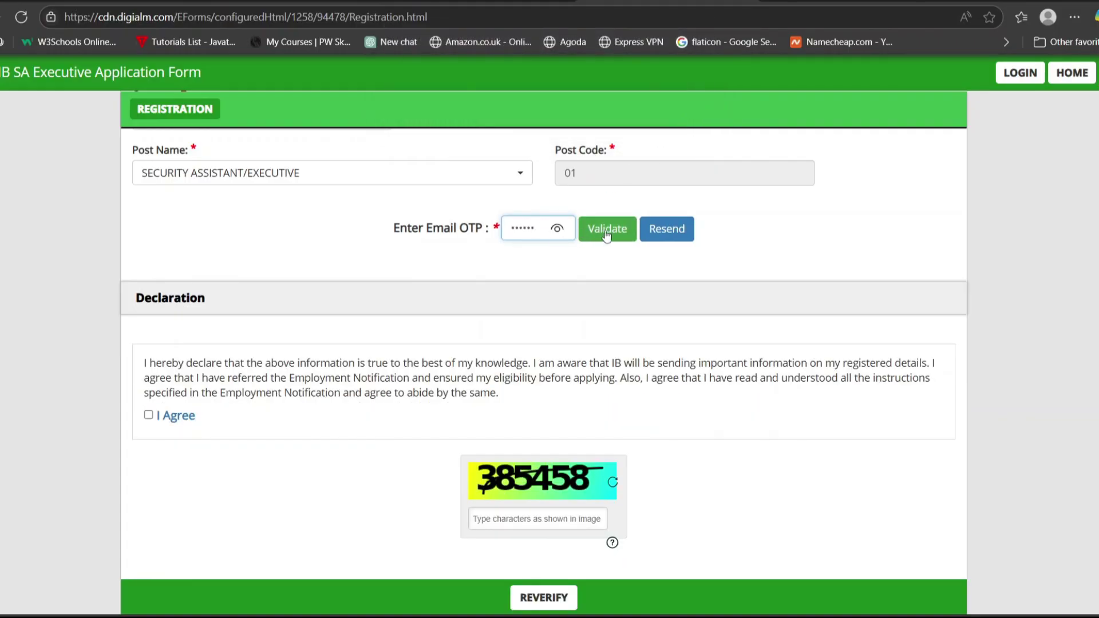
left_click(681, 100)
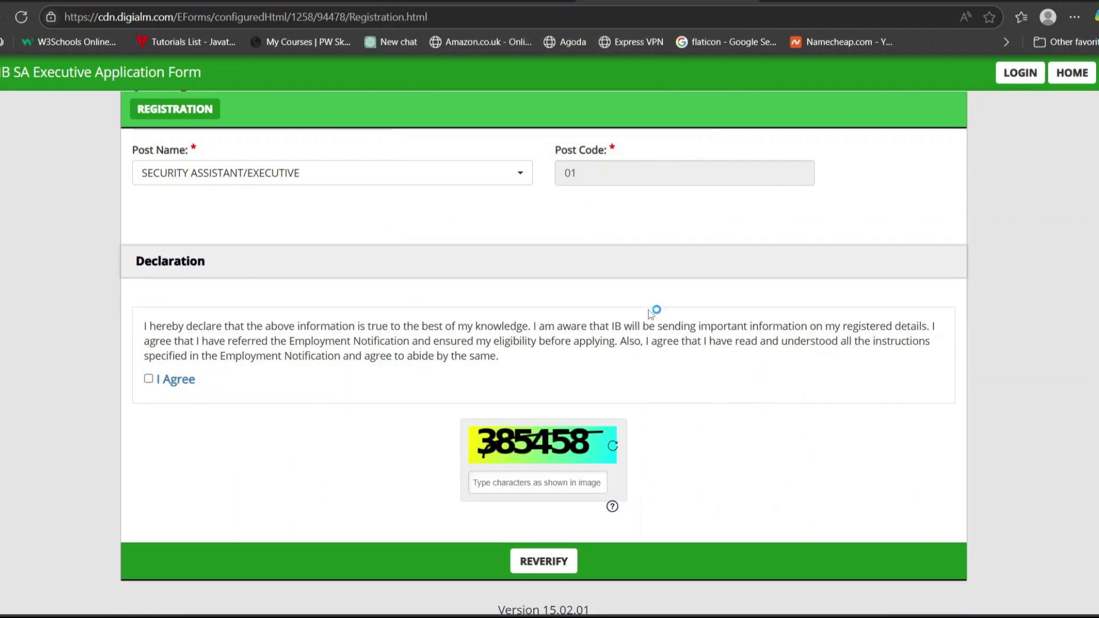
Agree to the declaration, fill in the captcha and send the details for reverification.
left_click(148, 378)
type("385458")
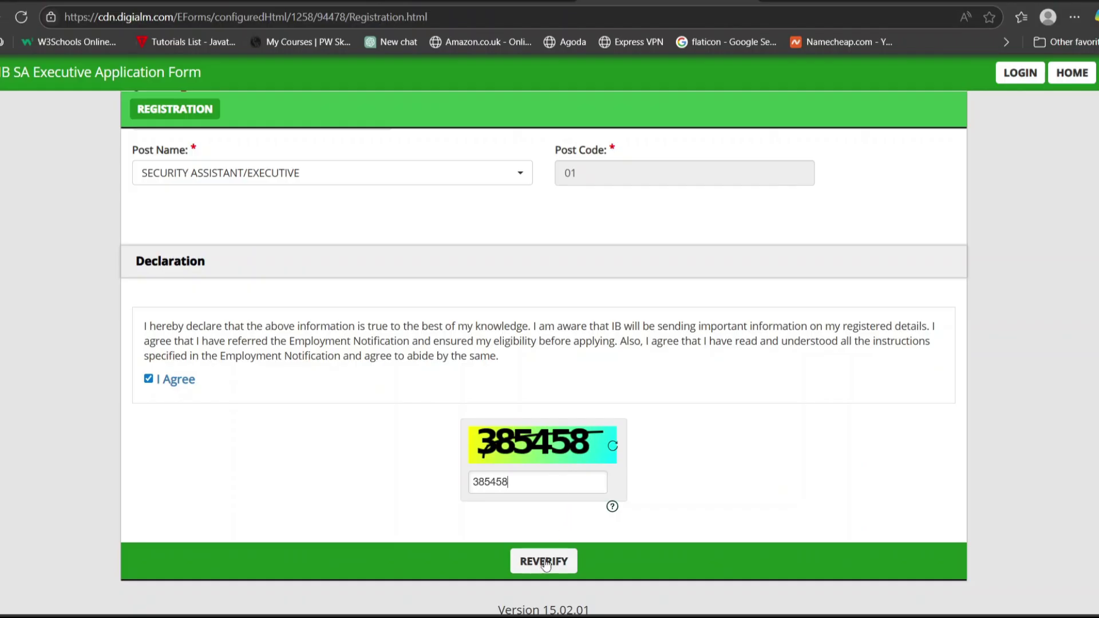
left_click(546, 562)
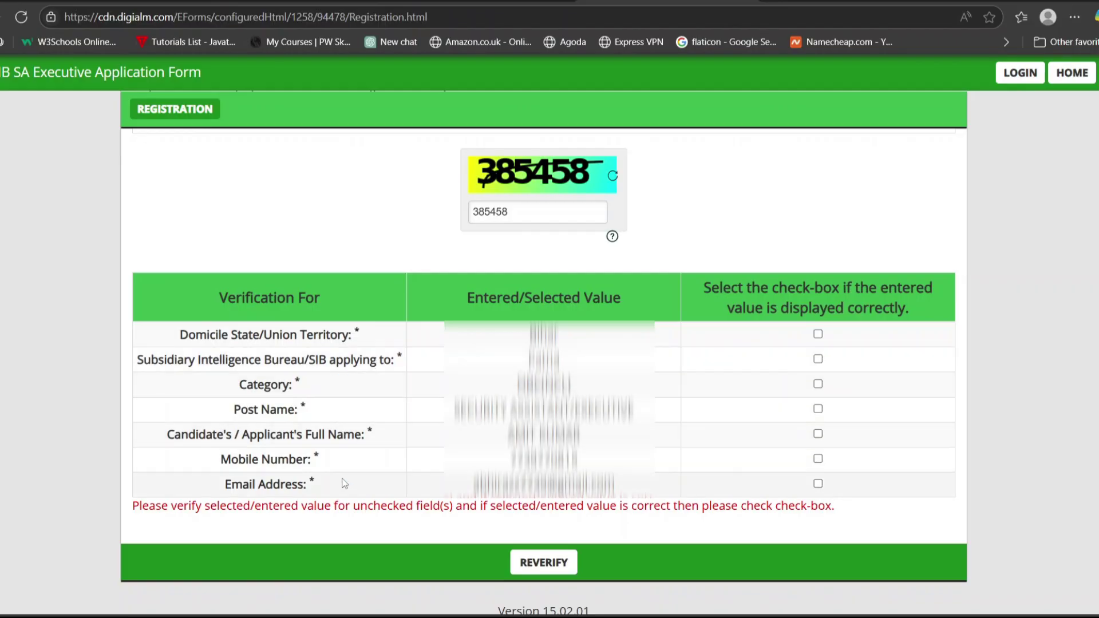
Tick confirmation for domicile, SIB, category, post name, full name, mobile and e-mail.
left_click(817, 337)
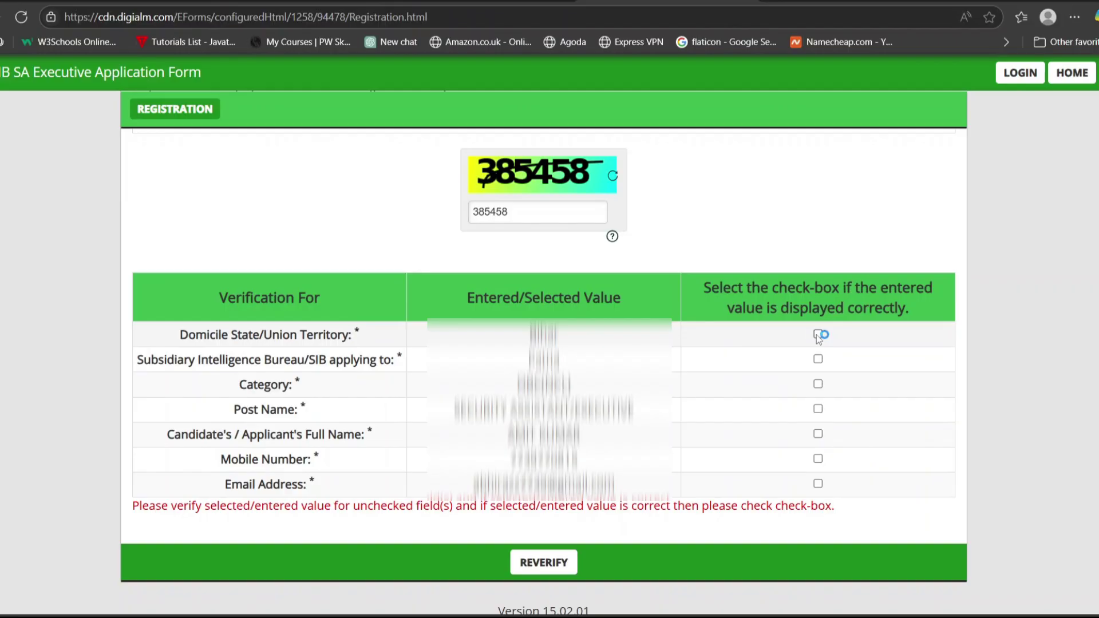
left_click(817, 335)
left_click(819, 384)
left_click(817, 409)
left_click(818, 434)
left_click(817, 459)
left_click(818, 484)
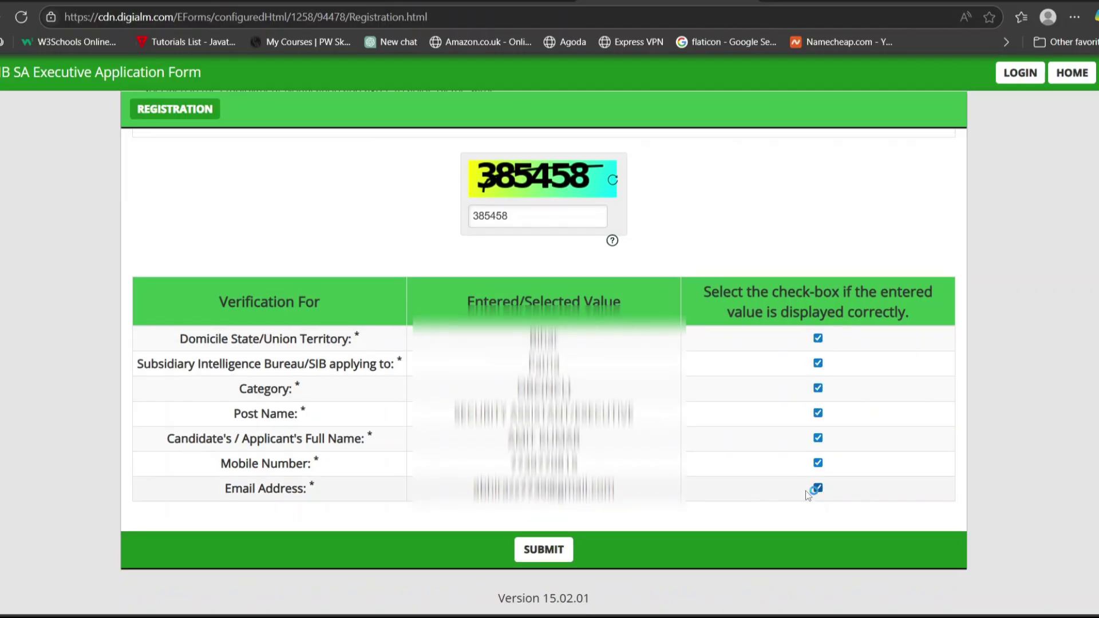
Submit the verified details, agree to the Privacy Notice and confirm the final alert.
left_click(533, 553)
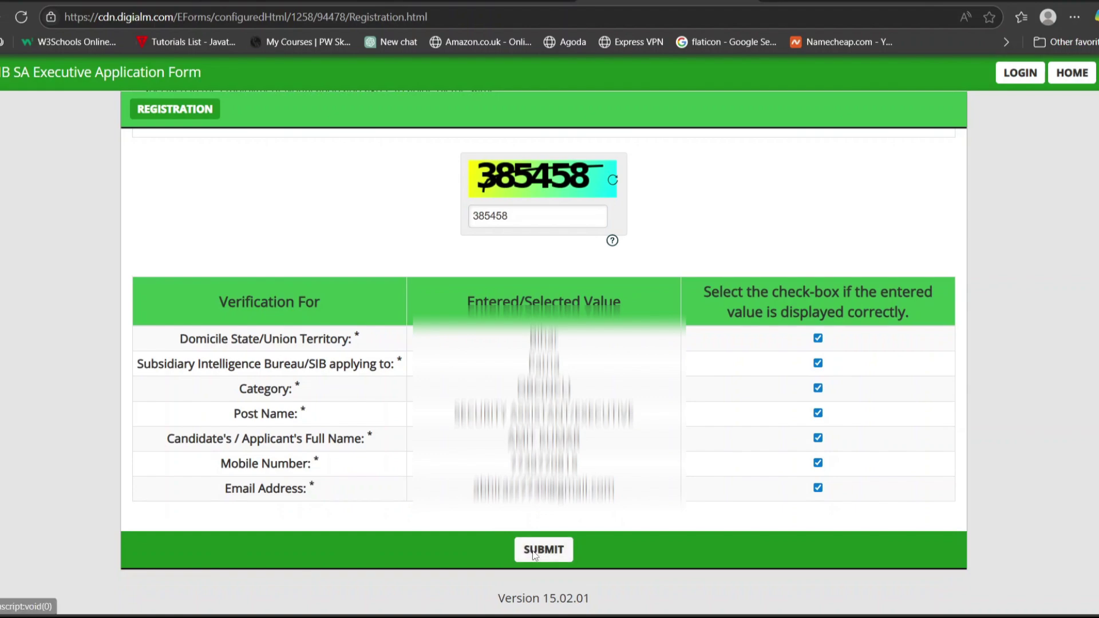
scroll(818, 400, "down", 1)
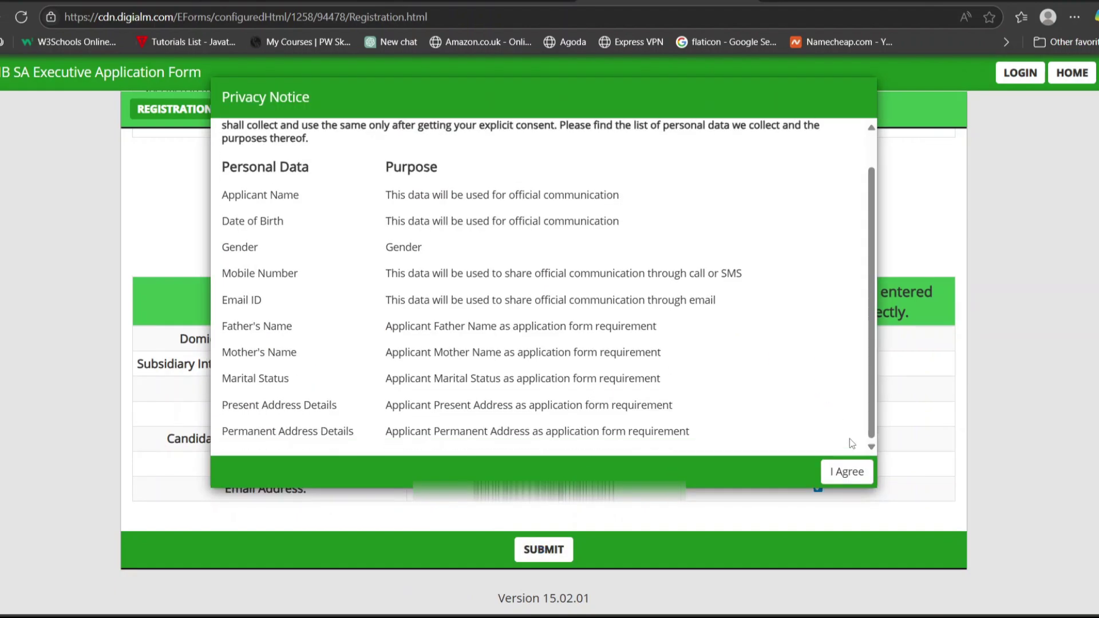
left_click(846, 471)
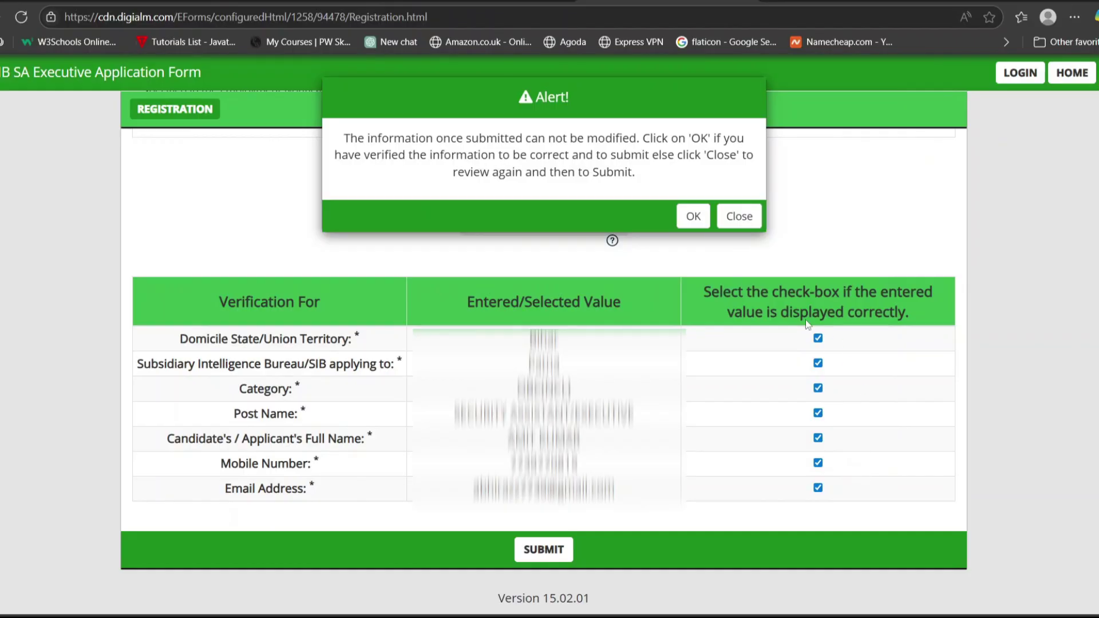
left_click(692, 216)
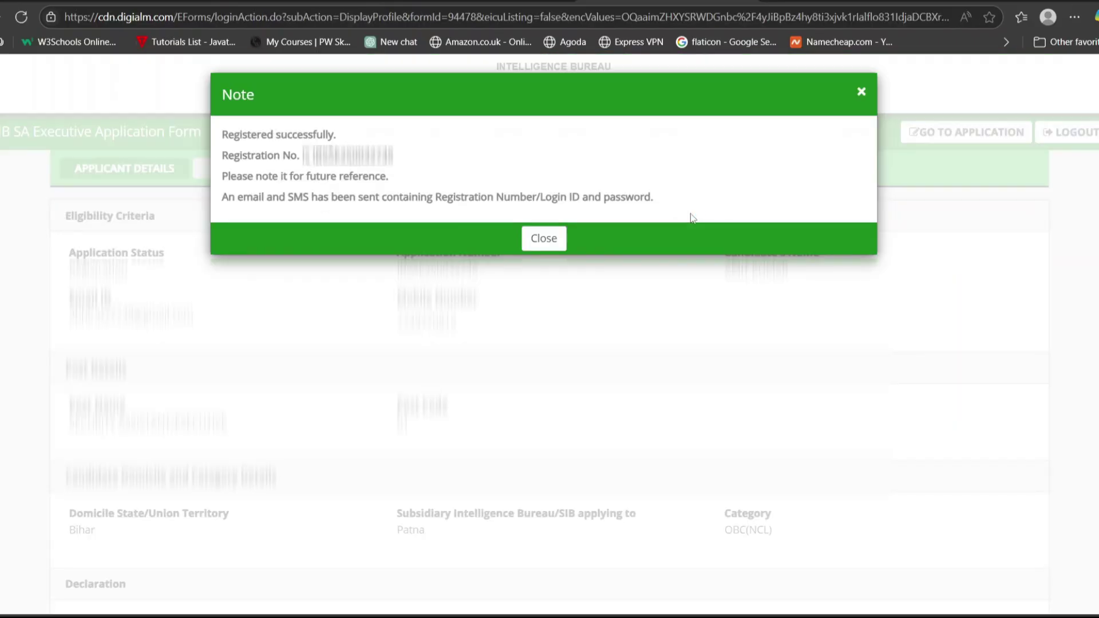
Close the registration note, go to the application form and scroll to Eligibility Criteria.
left_click(538, 237)
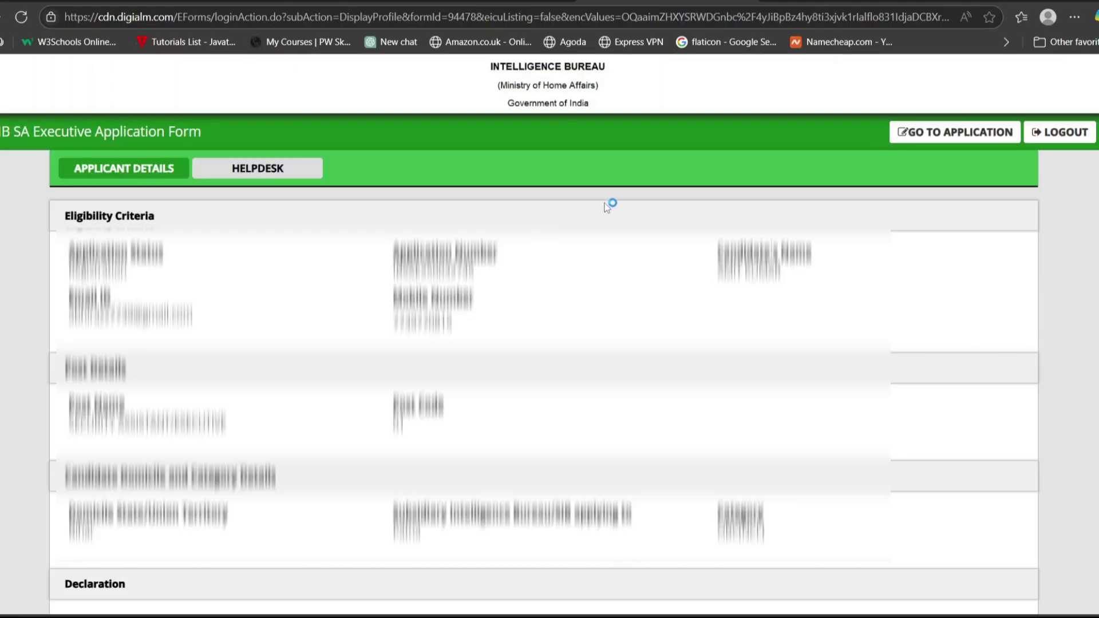
left_click(945, 132)
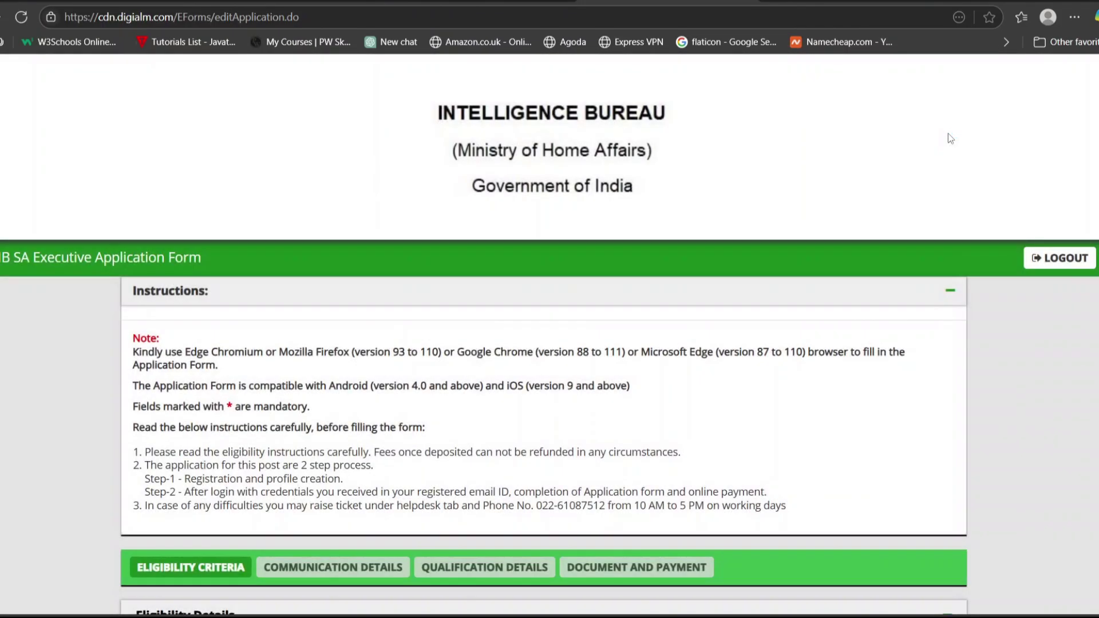
scroll(654, 386, "down", 6)
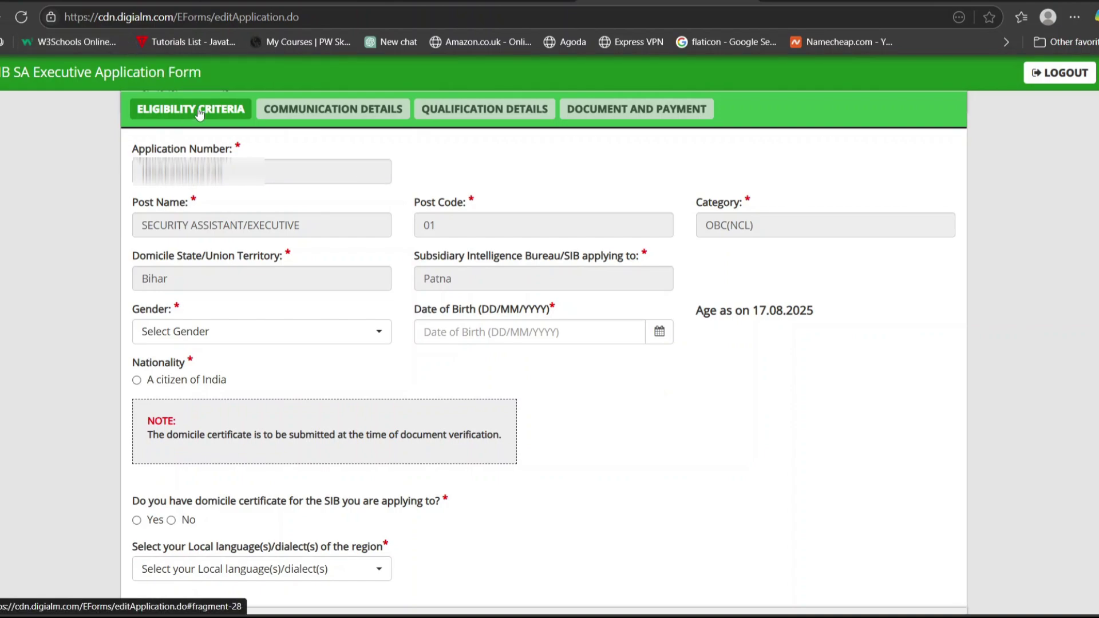
Set gender to Male and date of birth to 08/07/2004.
left_click(494, 112)
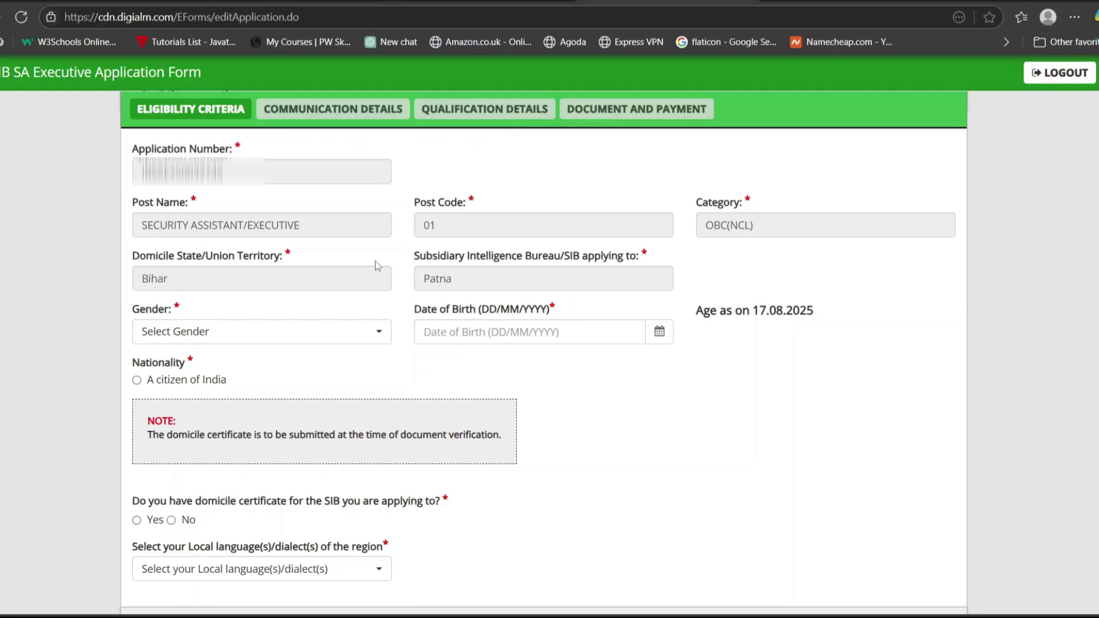
left_click(363, 341)
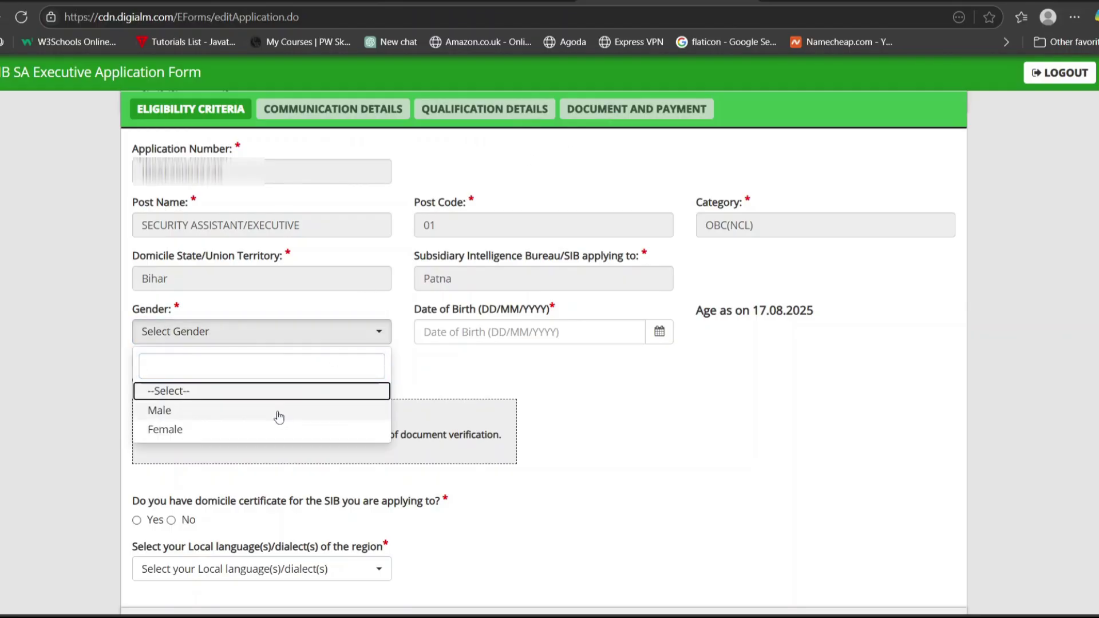
left_click(279, 417)
left_click(375, 331)
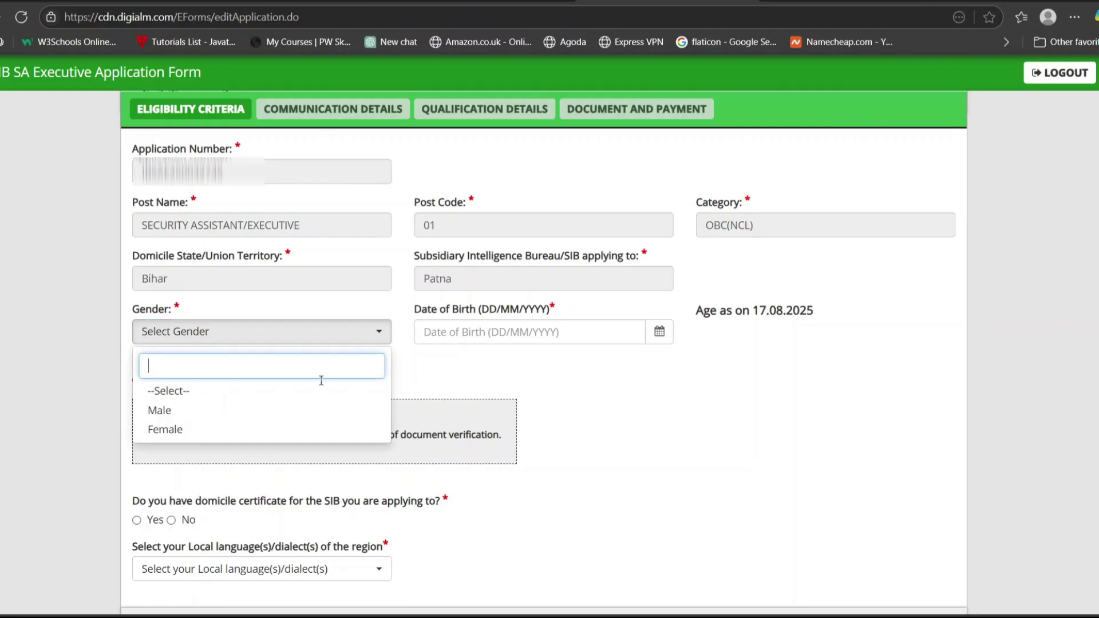
left_click(301, 411)
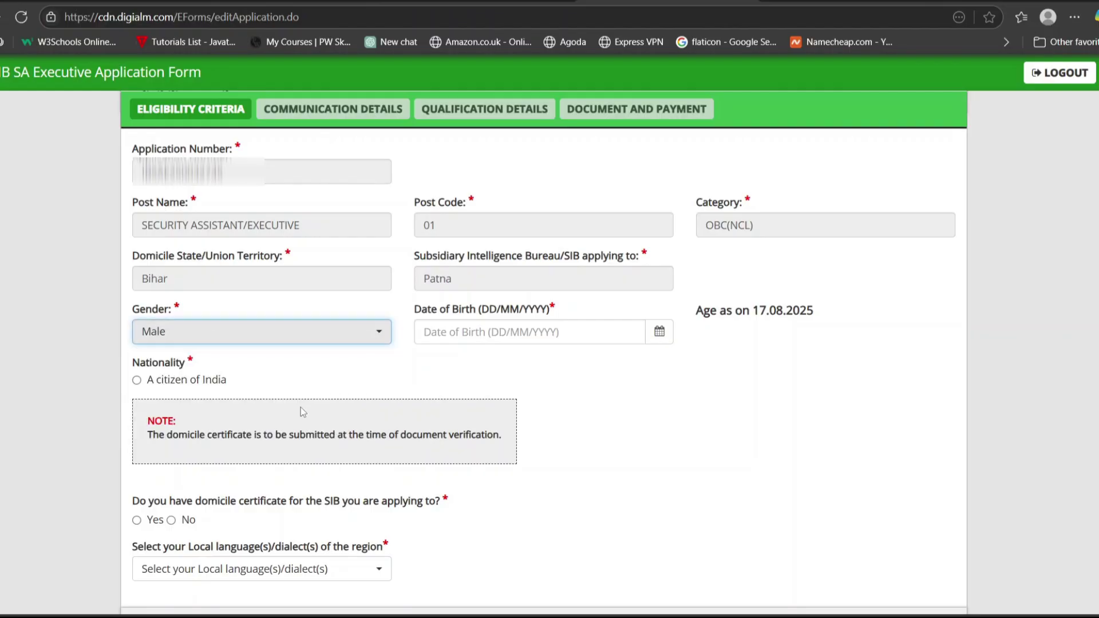
left_click(659, 332)
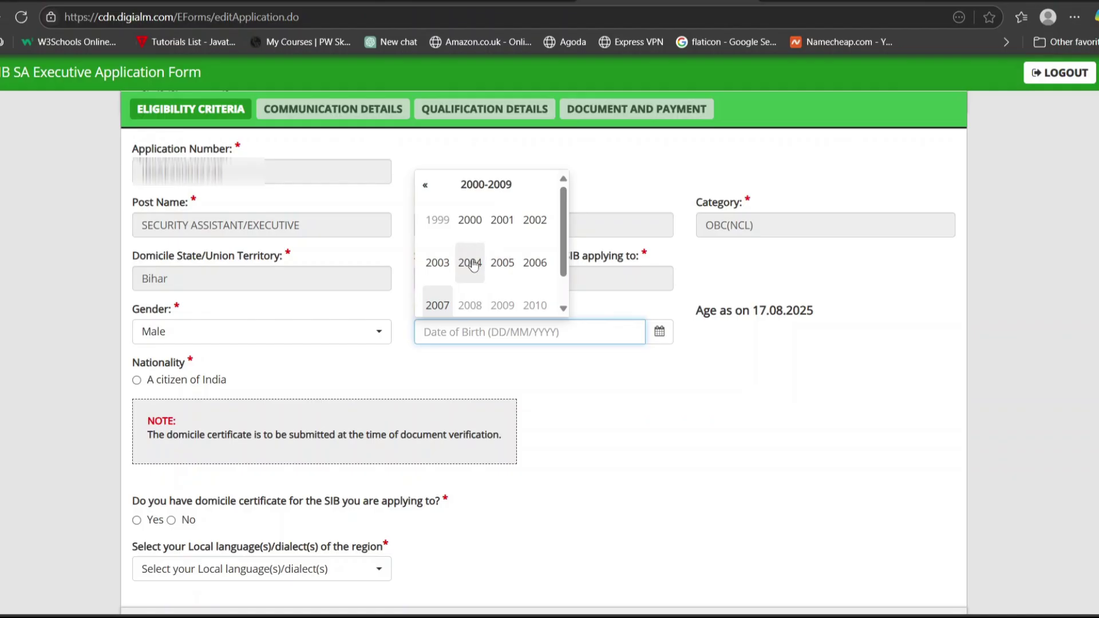
left_click(470, 262)
left_click(502, 262)
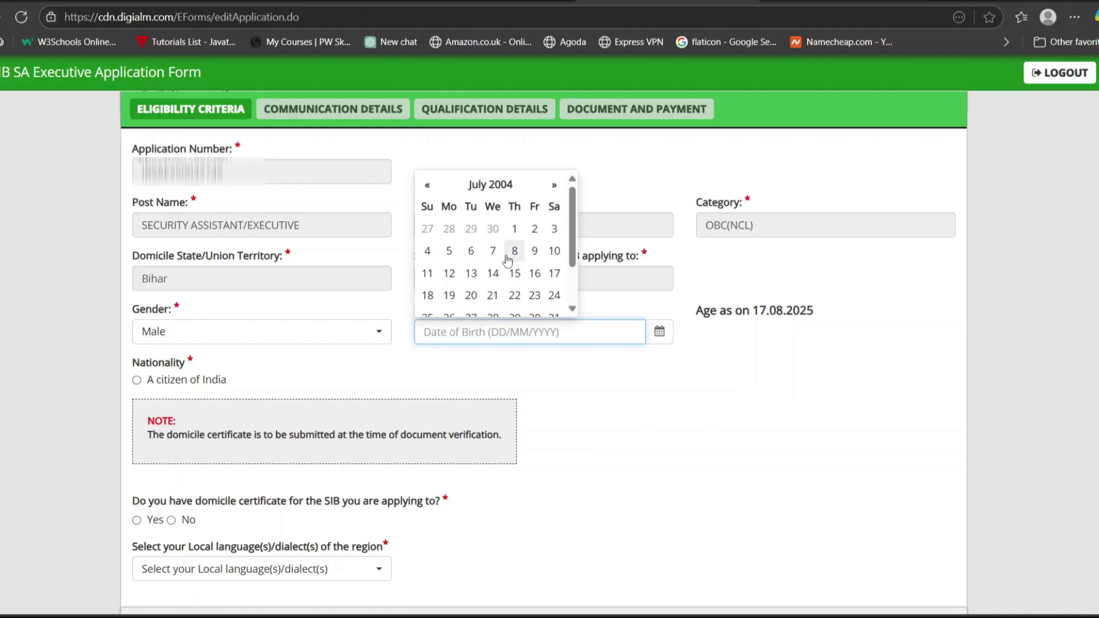
left_click(514, 251)
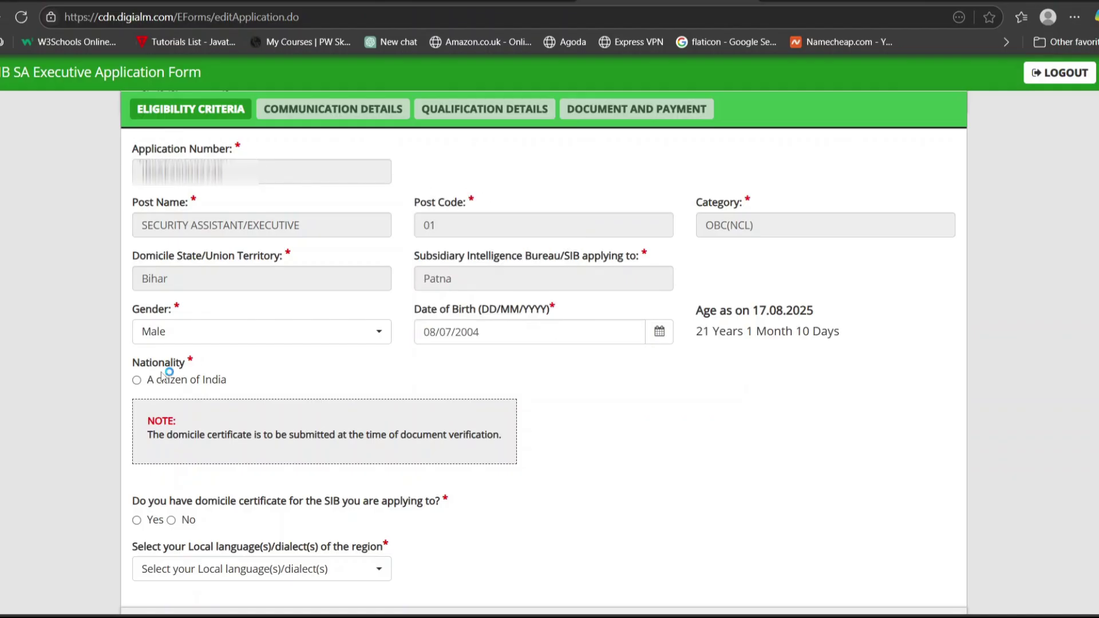
Declare Indian citizenship, answer Yes to domicile certificate, and choose Hindi as local language.
left_click(137, 381)
left_click(138, 521)
left_click(356, 575)
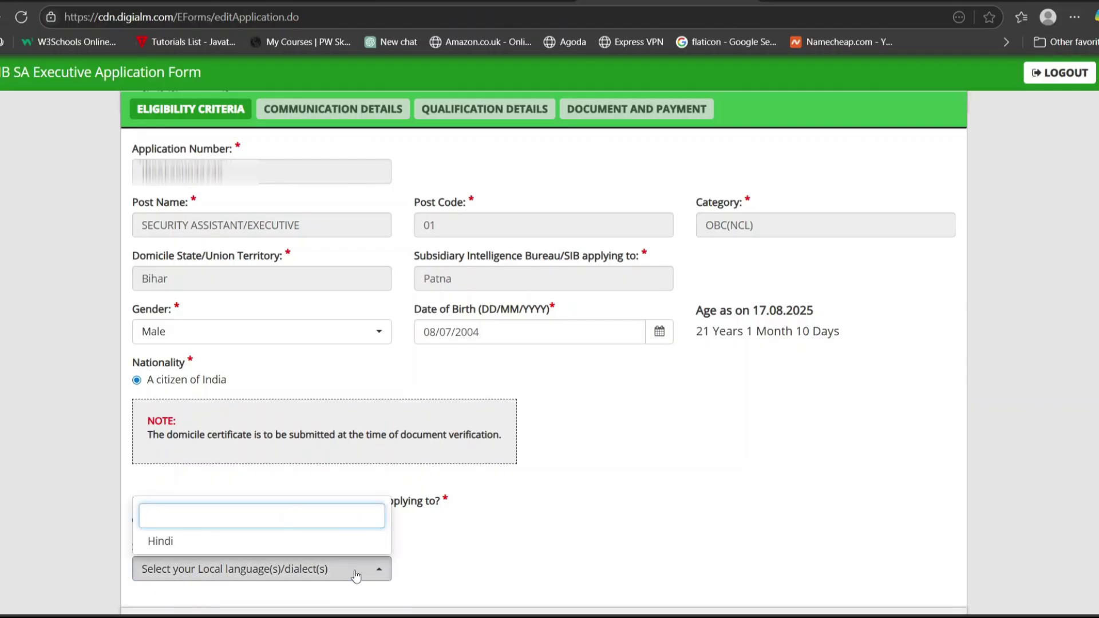
left_click(375, 542)
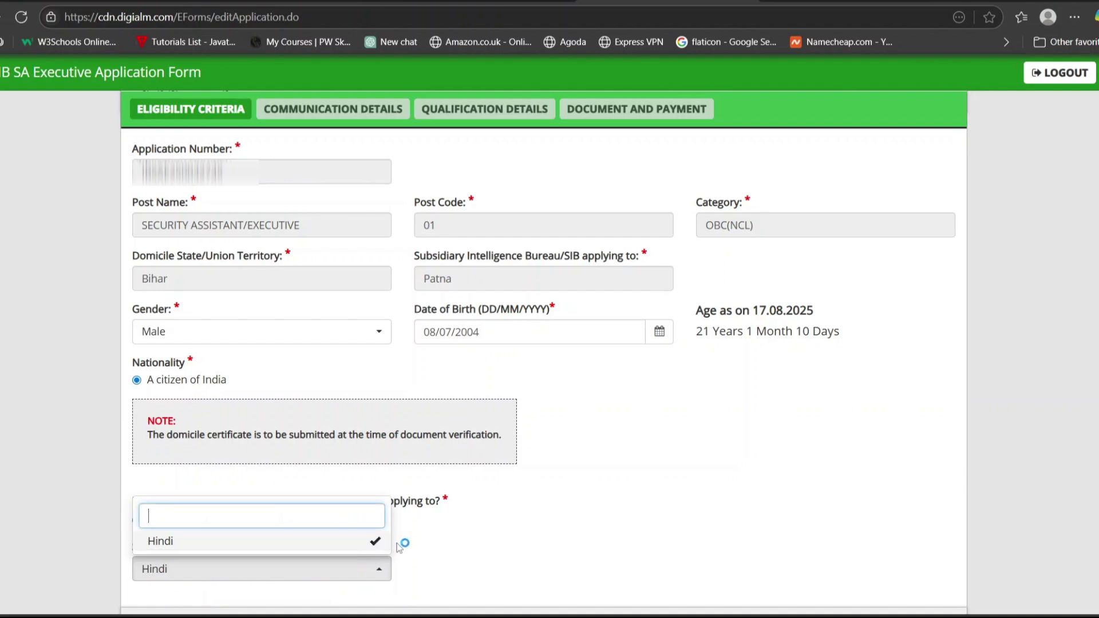
left_click(437, 571)
scroll(438, 572, "down", 7)
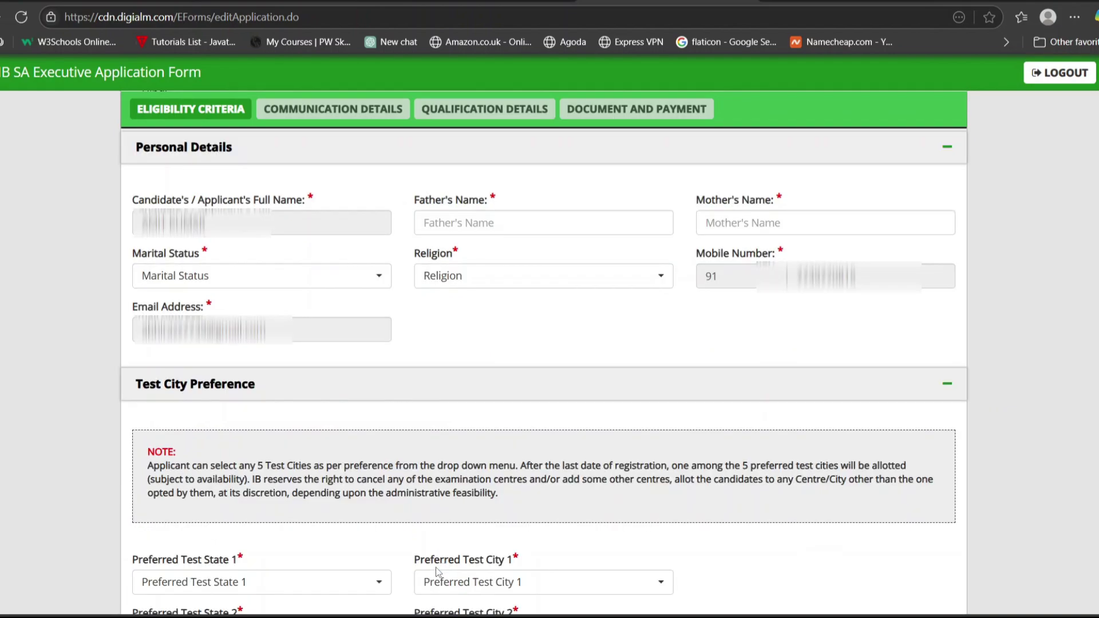
Pass through the Father's and Mother's Name fields, then choose Unmarried for Marital Status and Hindu for Religion.
left_click(462, 219)
left_click(741, 223)
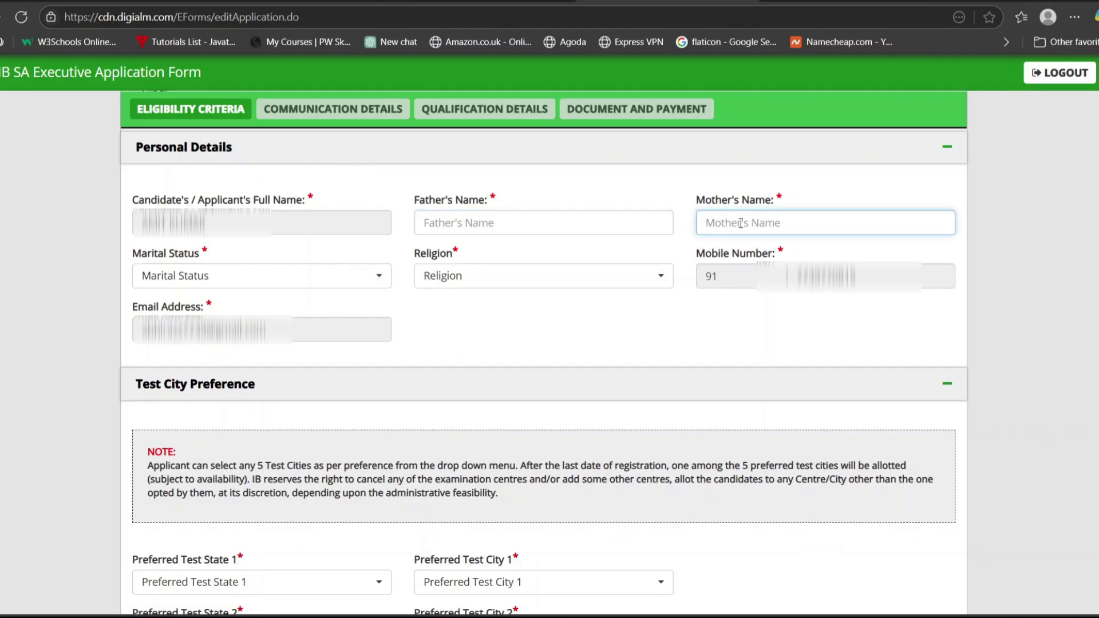
left_click(376, 288)
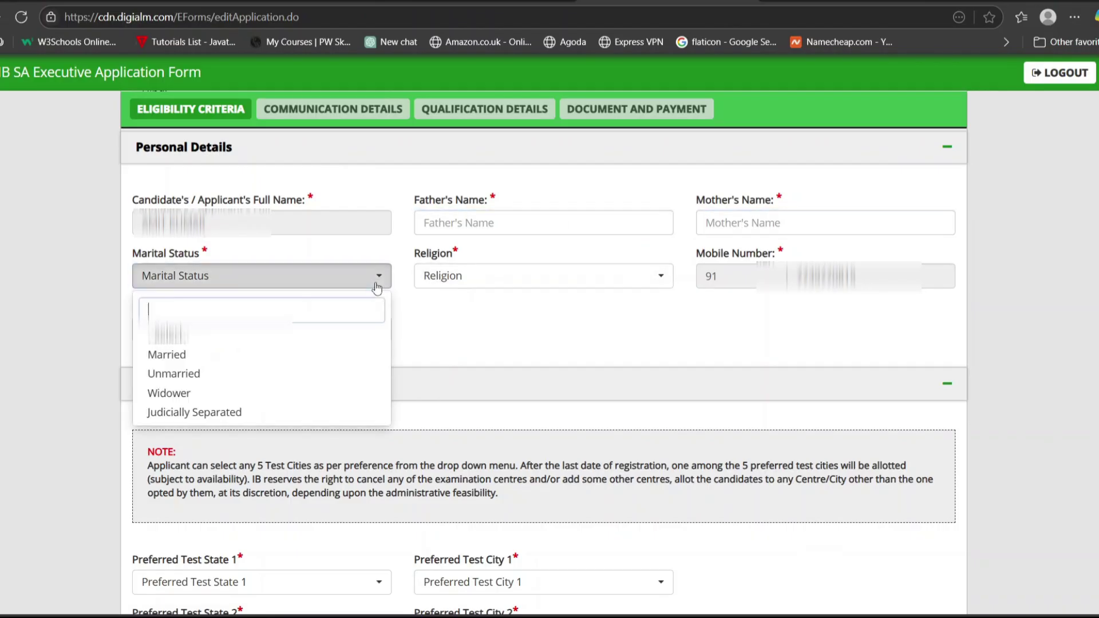
left_click(239, 378)
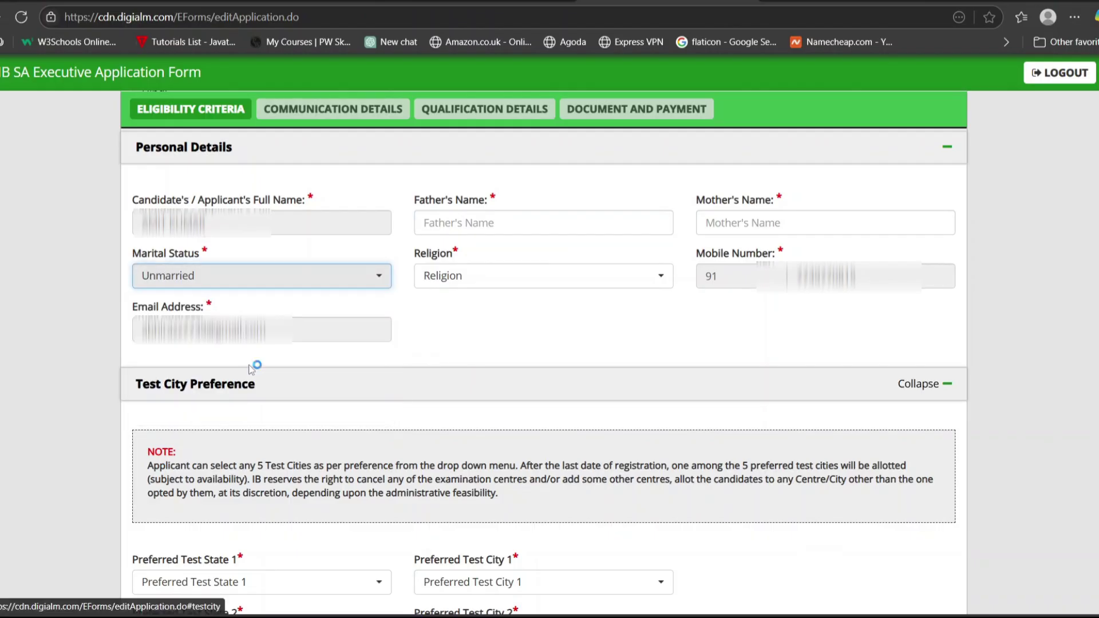
left_click(585, 273)
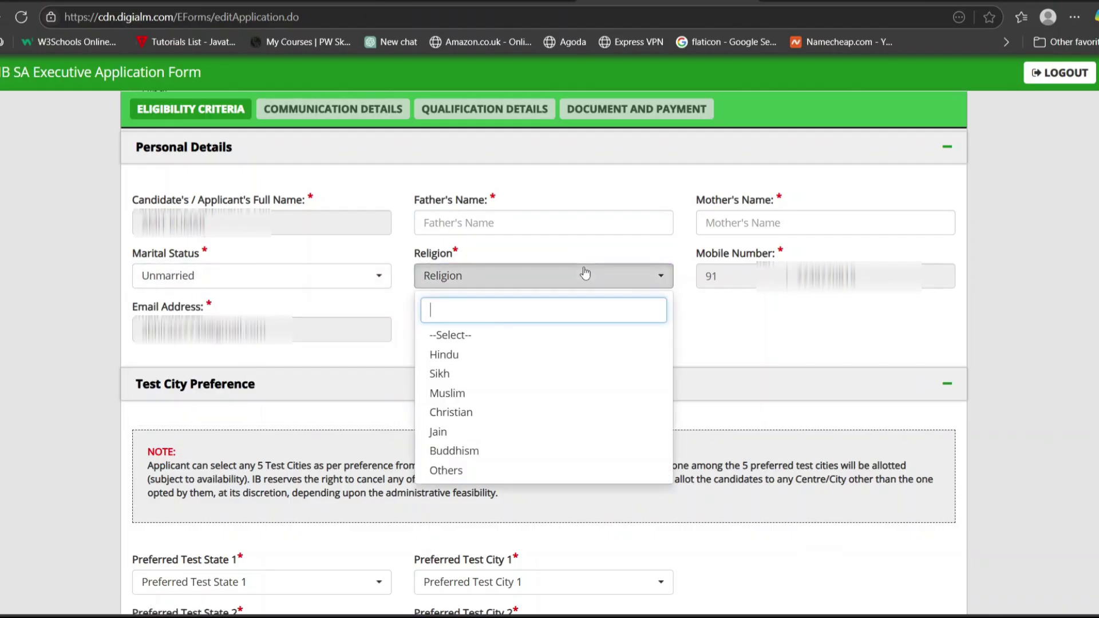
left_click(491, 356)
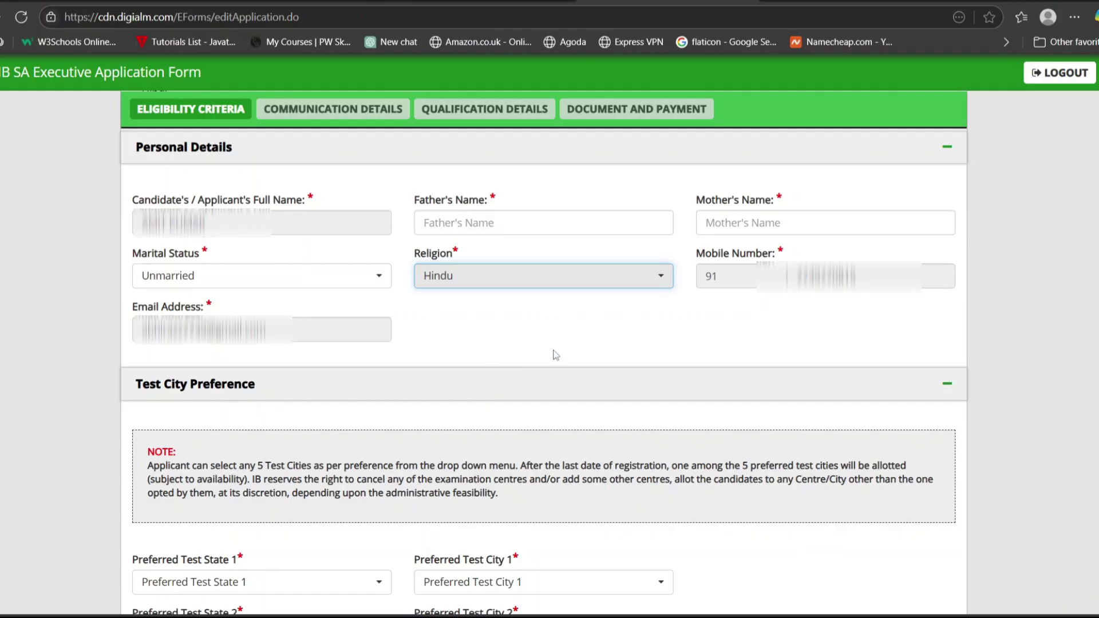
scroll(763, 312, "down", 4)
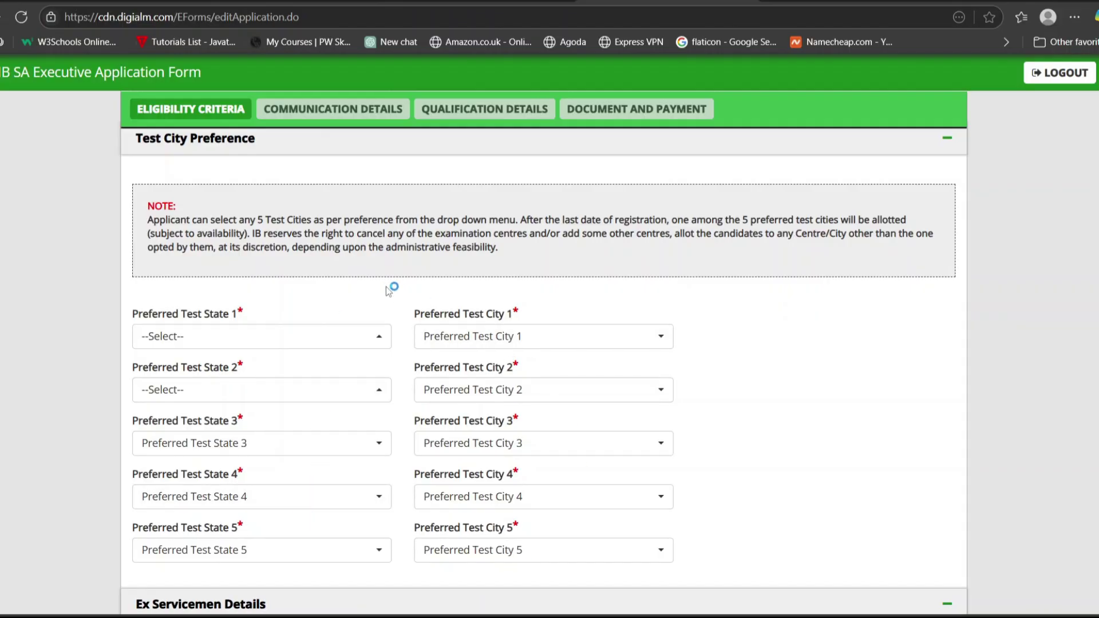
Set Preferred Test States 1 and 2 to Bihar, with test cities Patna and Bhagalpur.
left_click(348, 338)
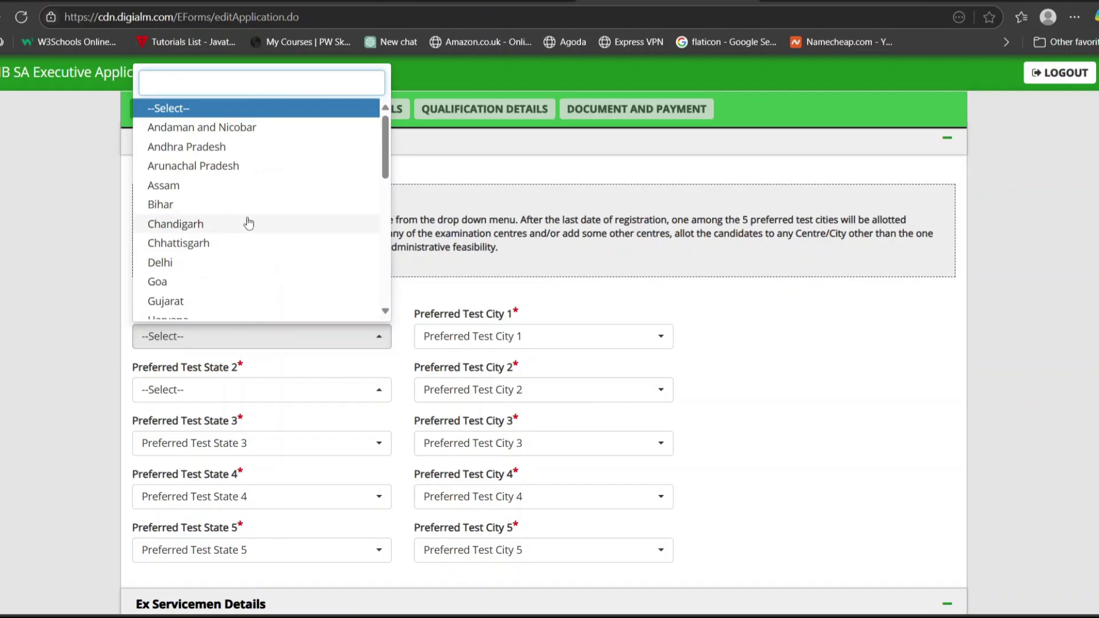
left_click(232, 207)
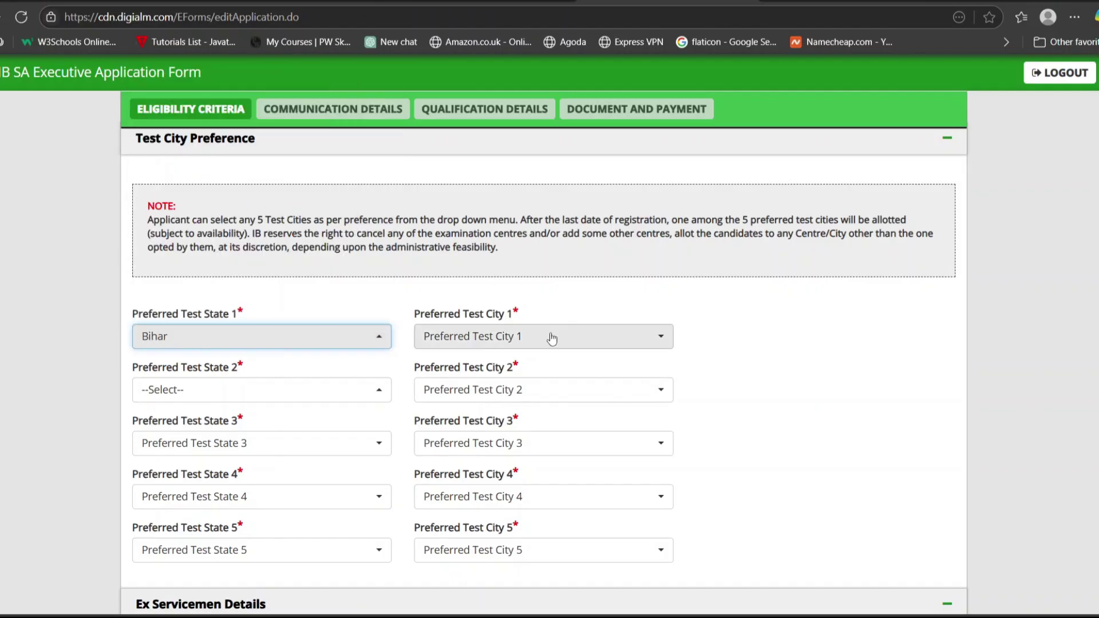
left_click(552, 339)
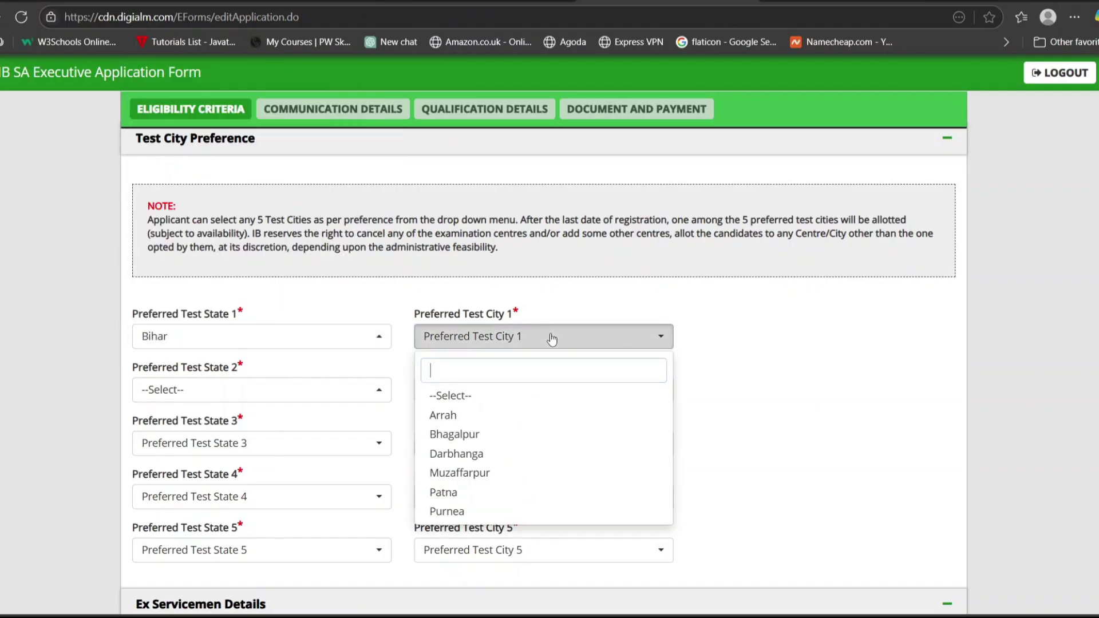
left_click(454, 494)
left_click(358, 389)
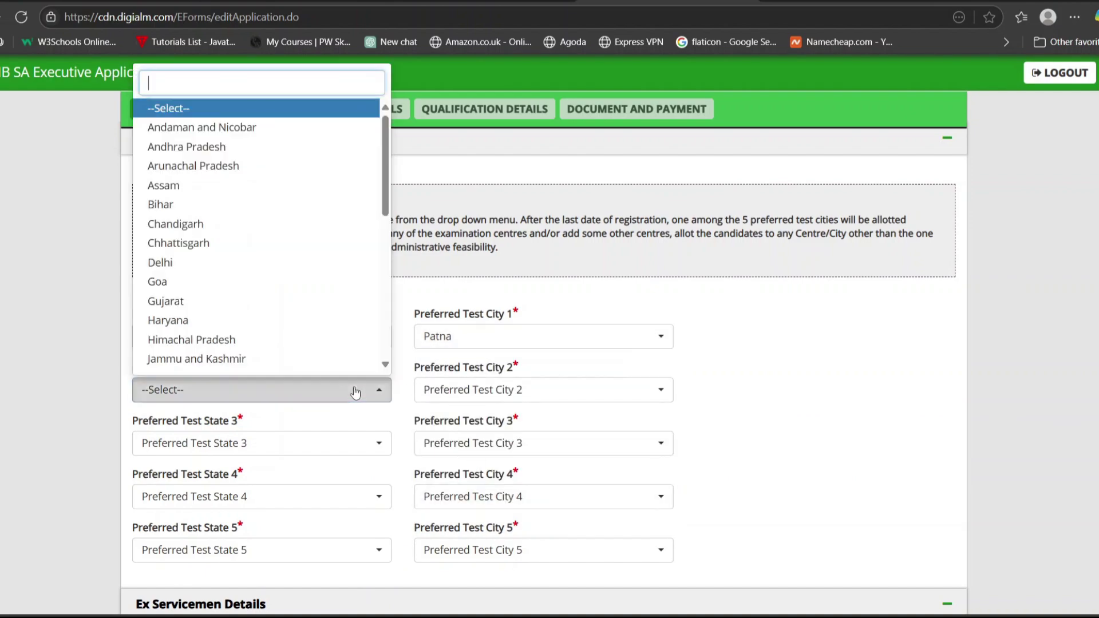
left_click(297, 204)
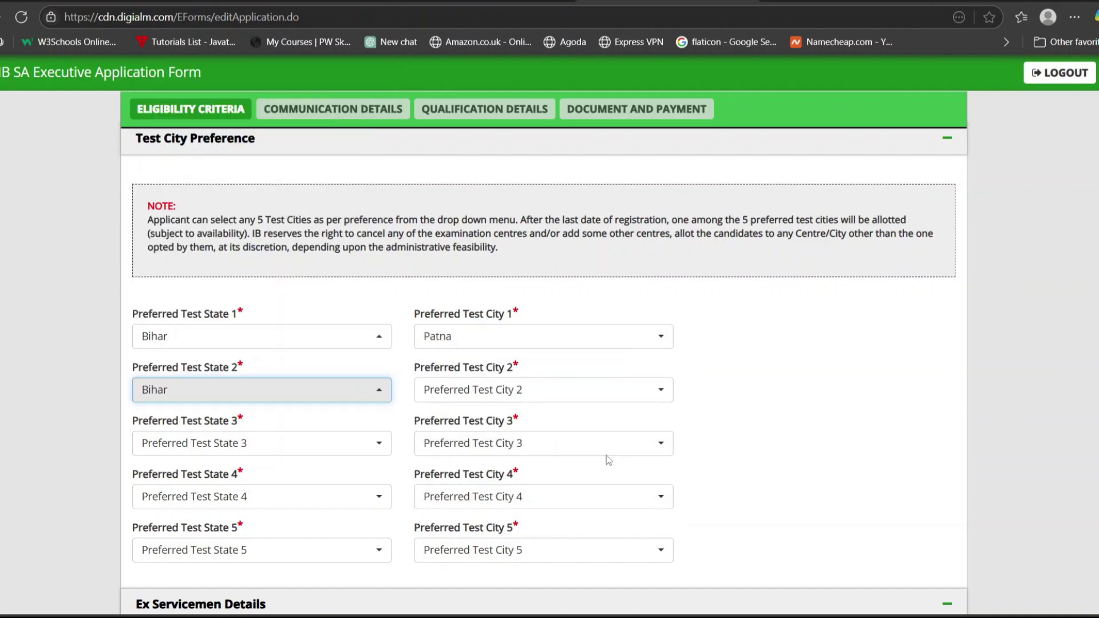
left_click(636, 400)
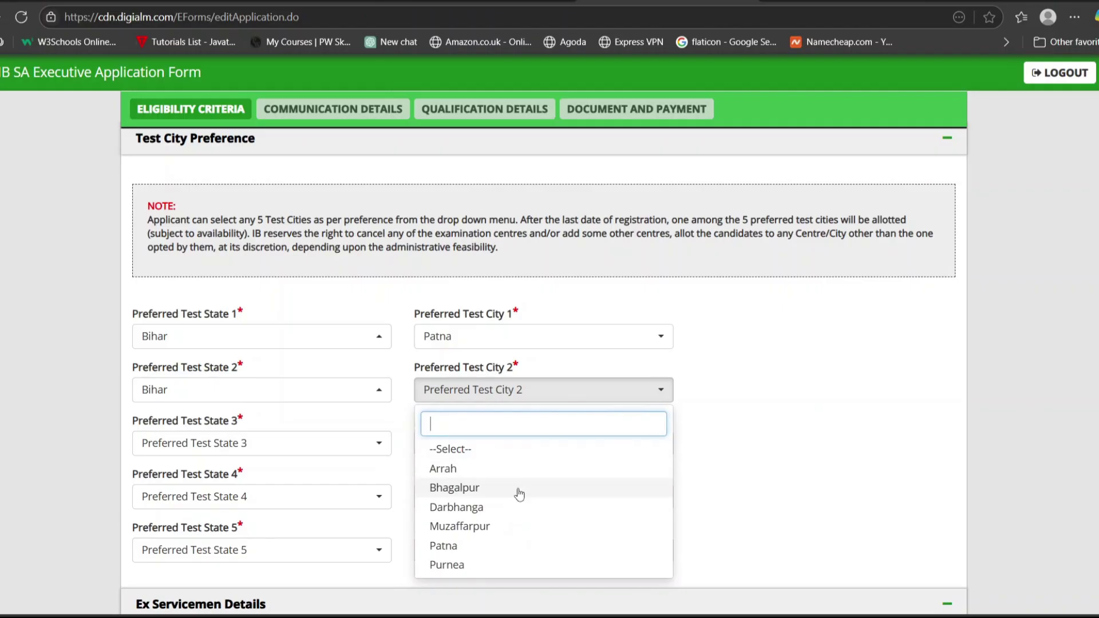
left_click(517, 492)
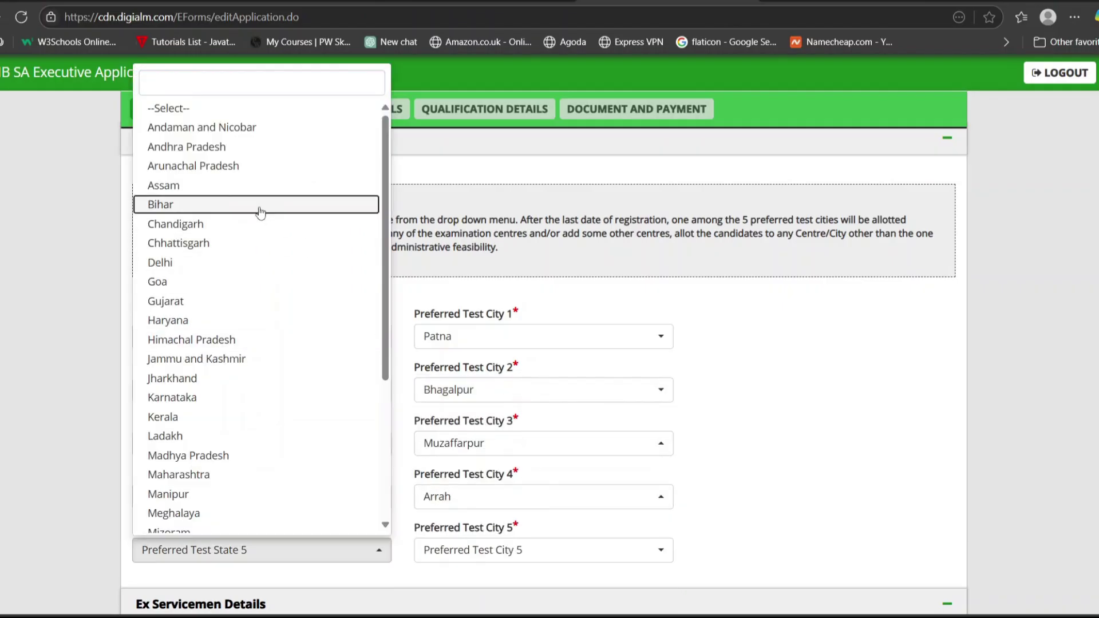
Choose Bihar as Preferred Test State 5 and Purnea as Preferred Test City 5.
left_click(260, 213)
left_click(503, 551)
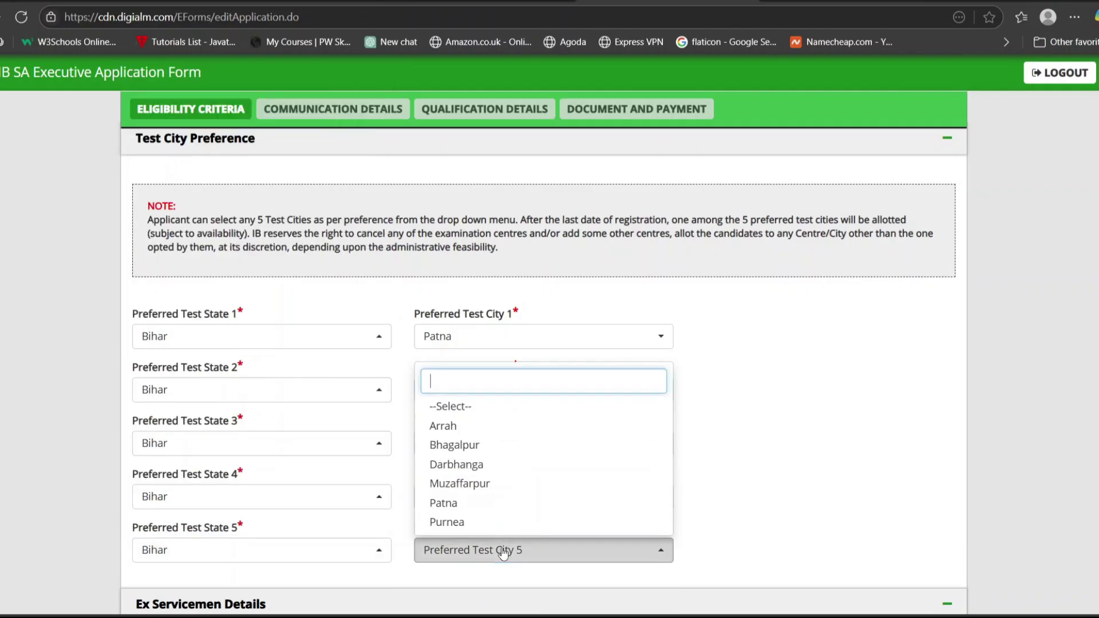
left_click(476, 521)
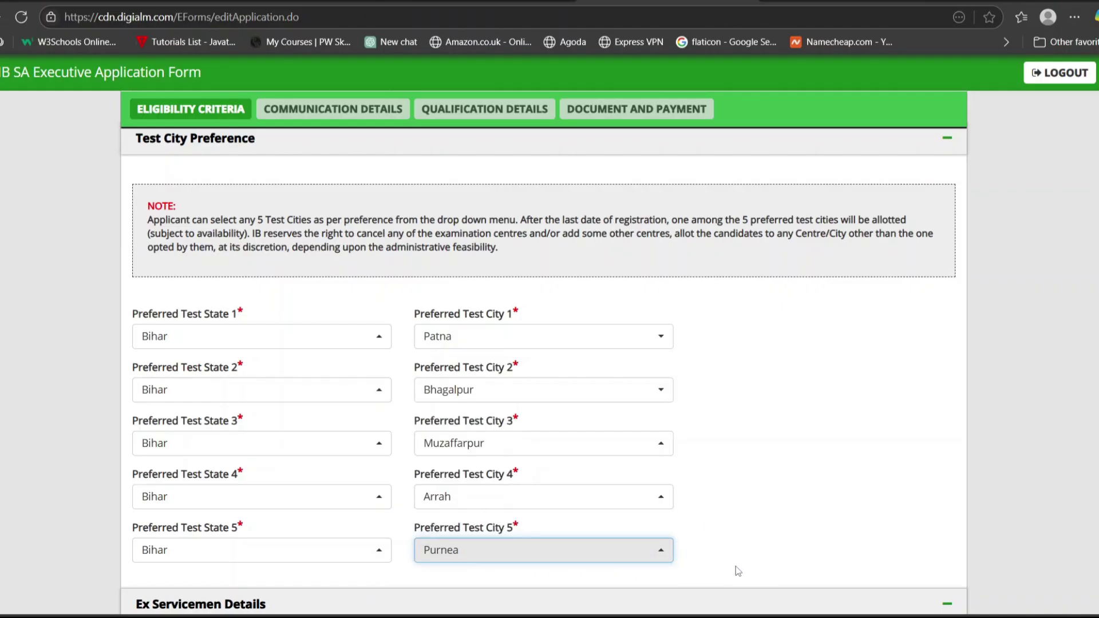
scroll(736, 566, "down", 6)
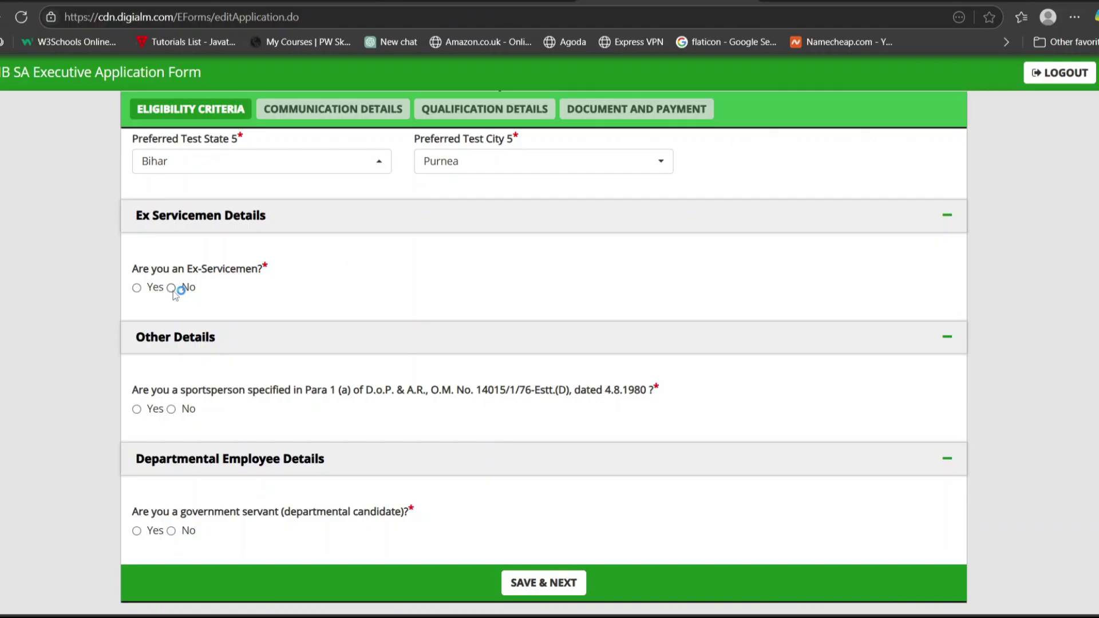
Answer No to the Ex-Servicemen question after briefly viewing its service-date fields.
left_click(137, 287)
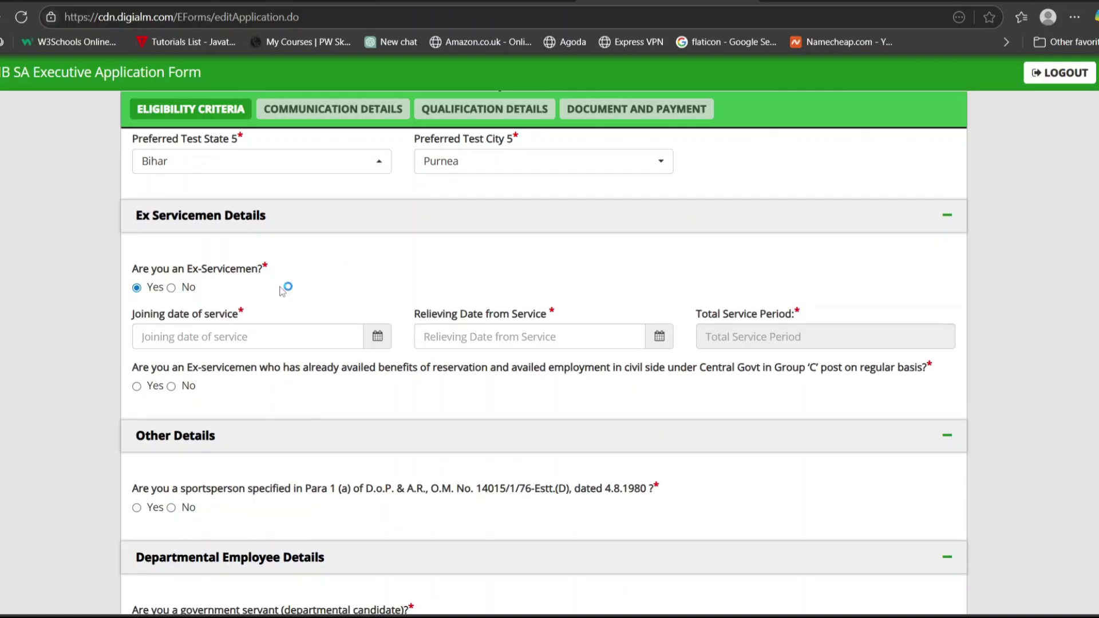
left_click(288, 338)
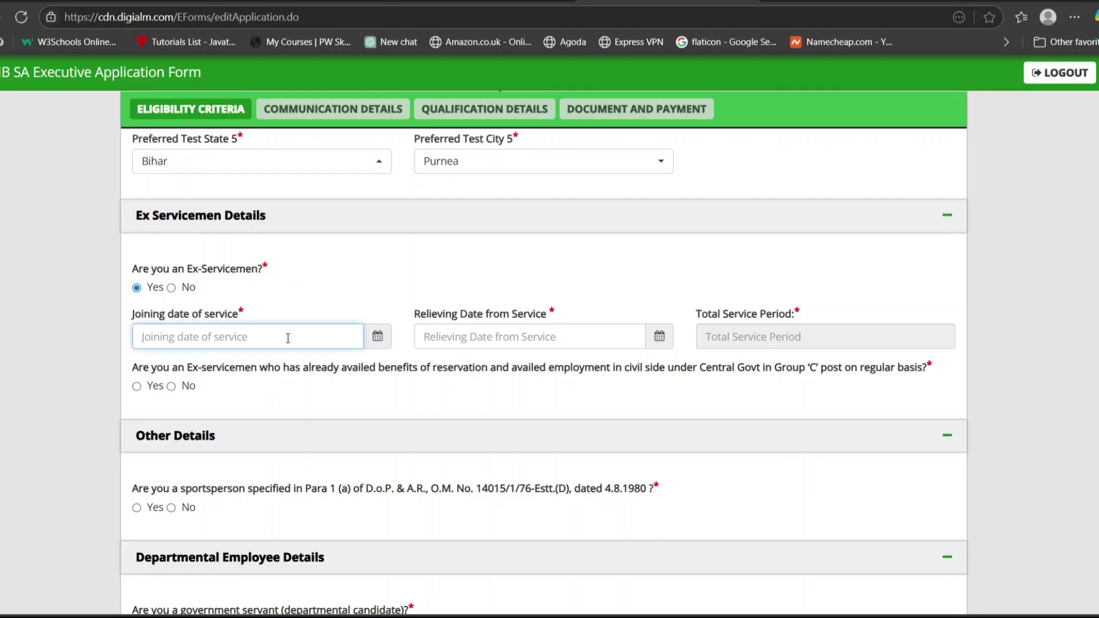
left_click(438, 329)
left_click(722, 334)
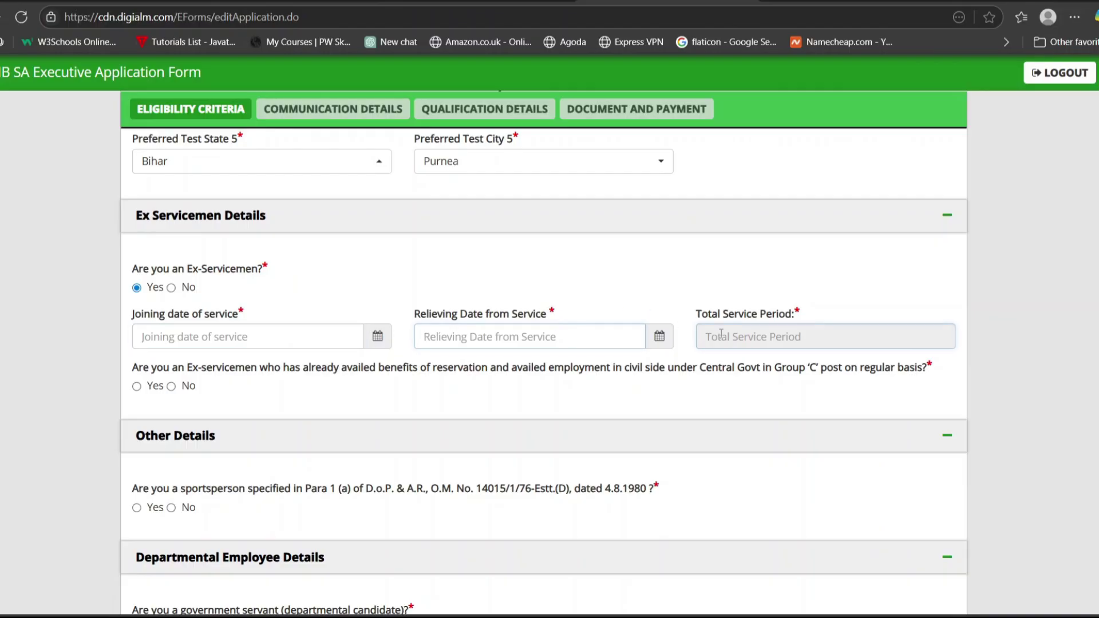
left_click(172, 289)
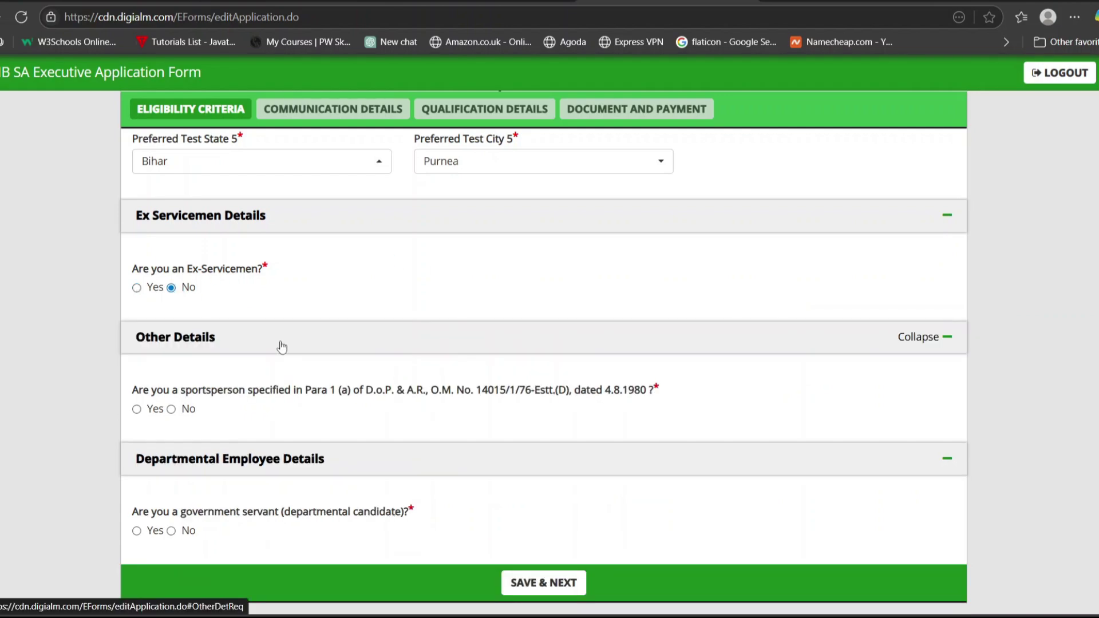
Answer No for sportsperson and government servant, then save and continue to Communication Details.
left_click(137, 409)
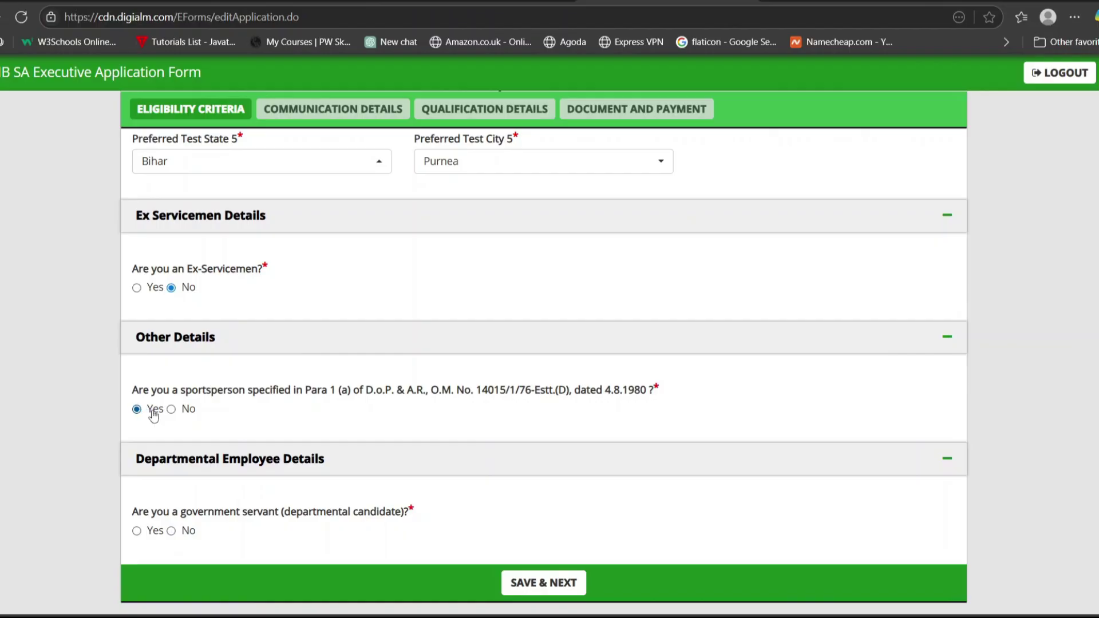
left_click(171, 409)
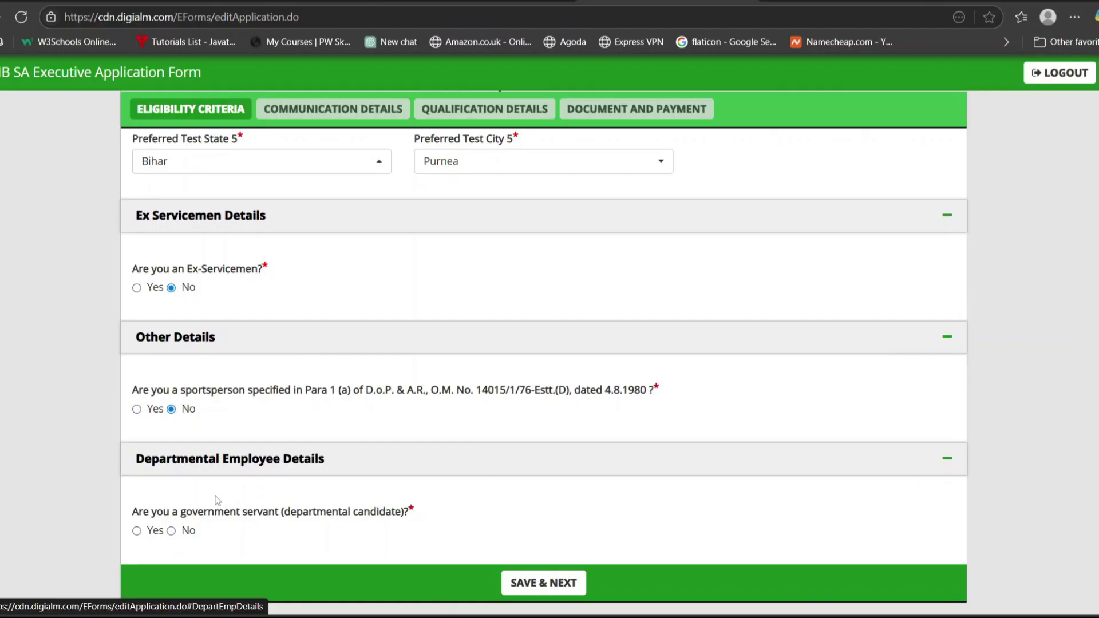
left_click(137, 532)
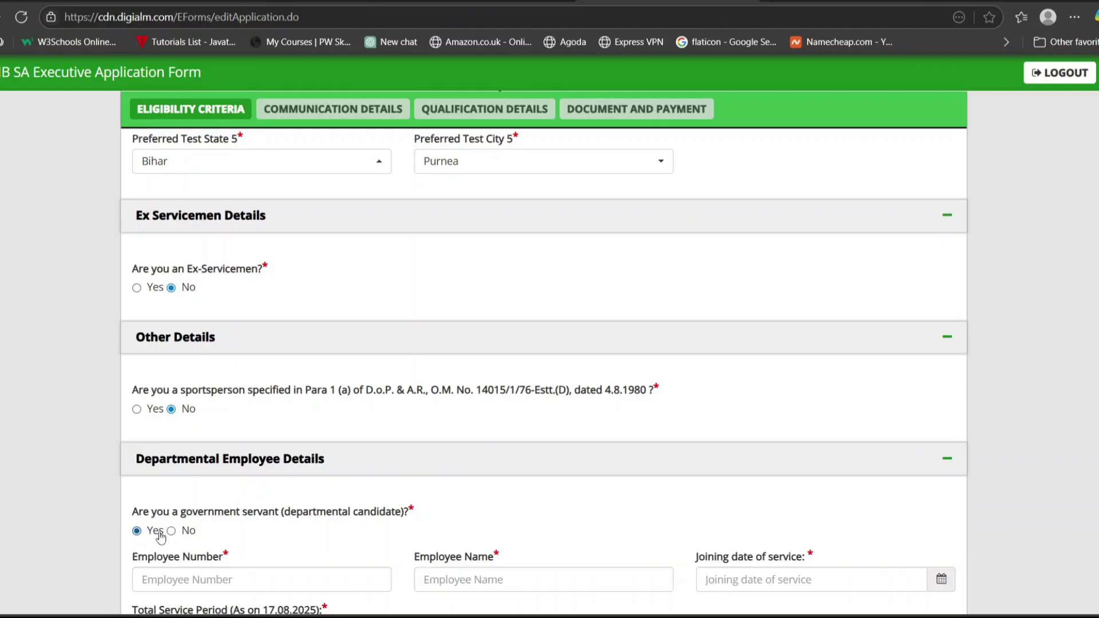
scroll(392, 449, "down", 3)
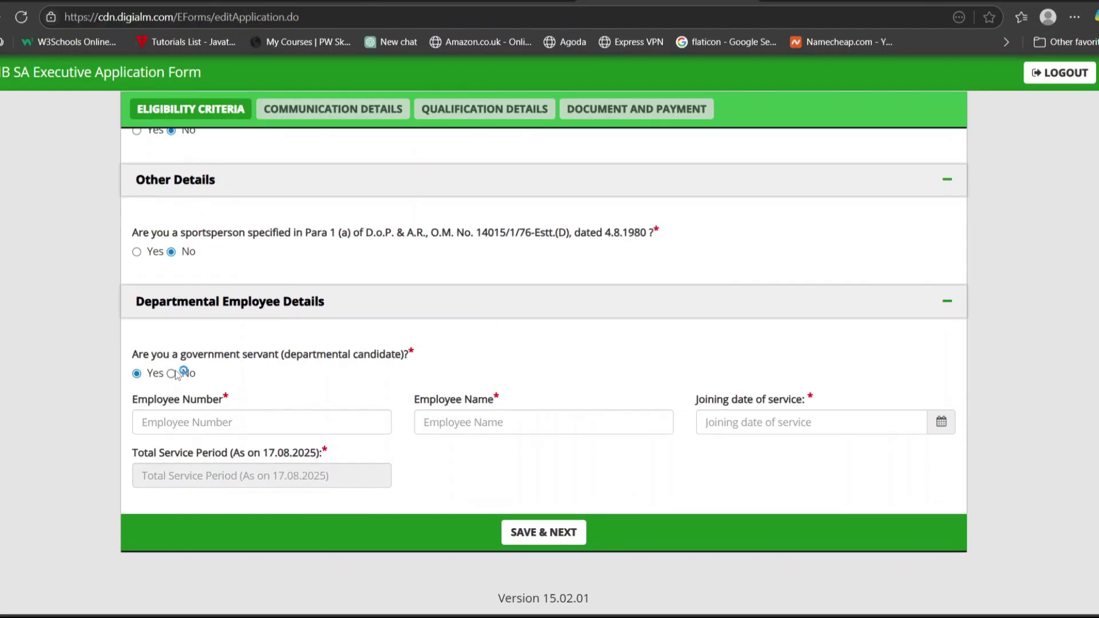
left_click(172, 373)
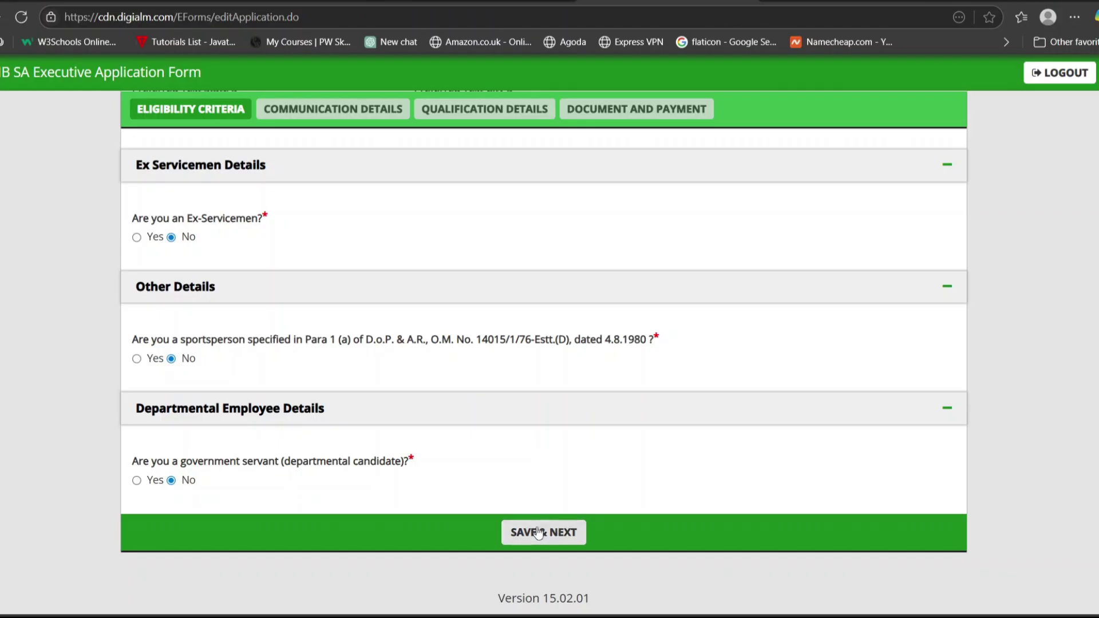
left_click(538, 533)
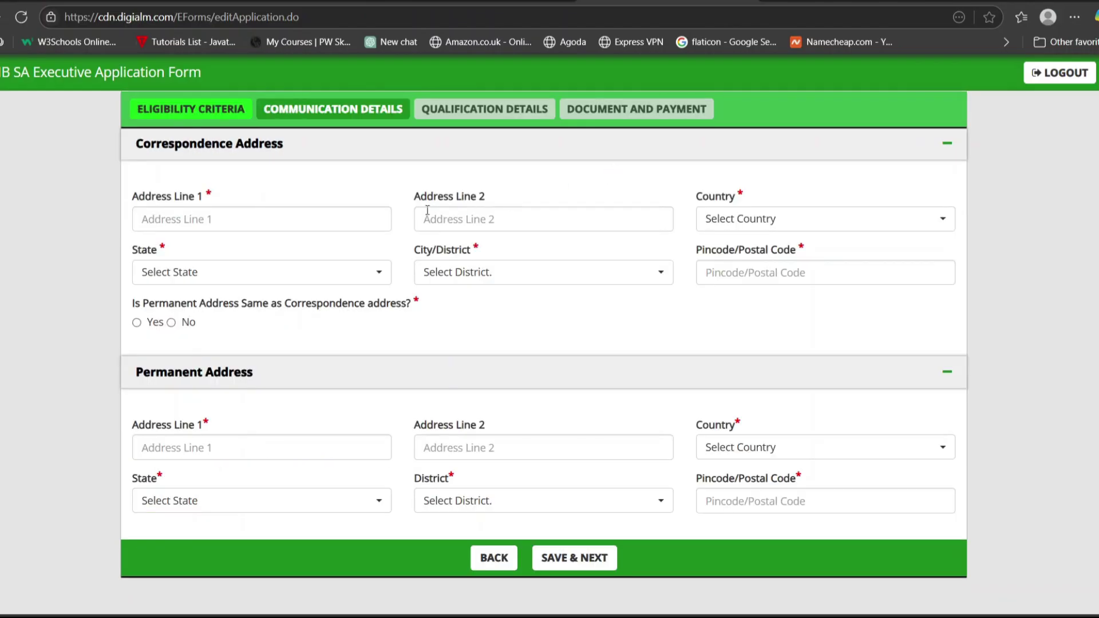
Set the correspondence address country to India and state to Bihar.
left_click(354, 224)
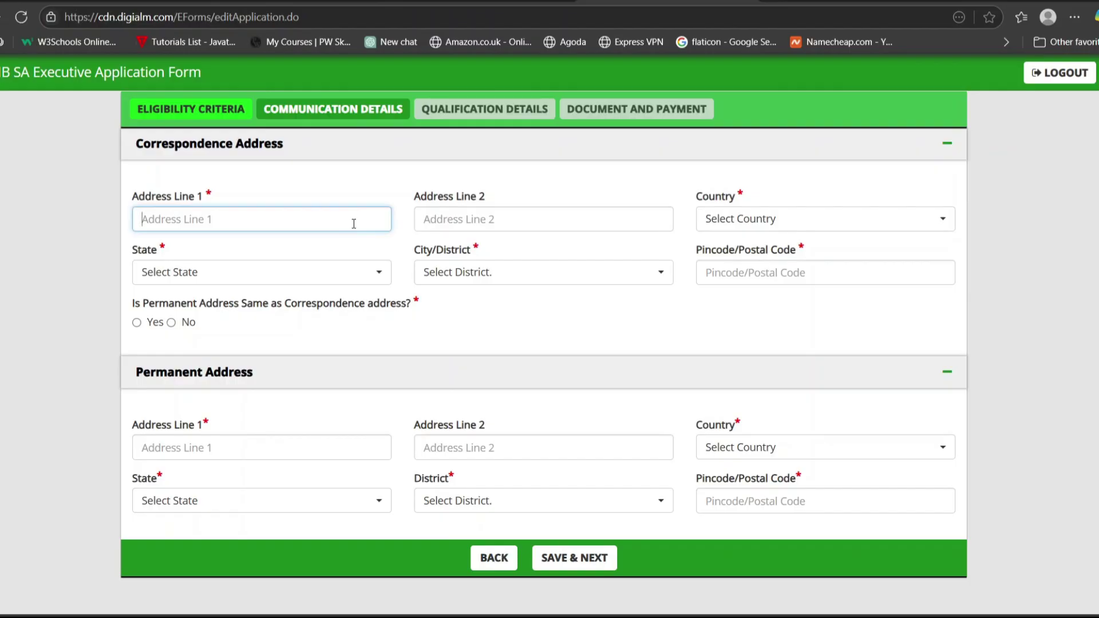
left_click(463, 222)
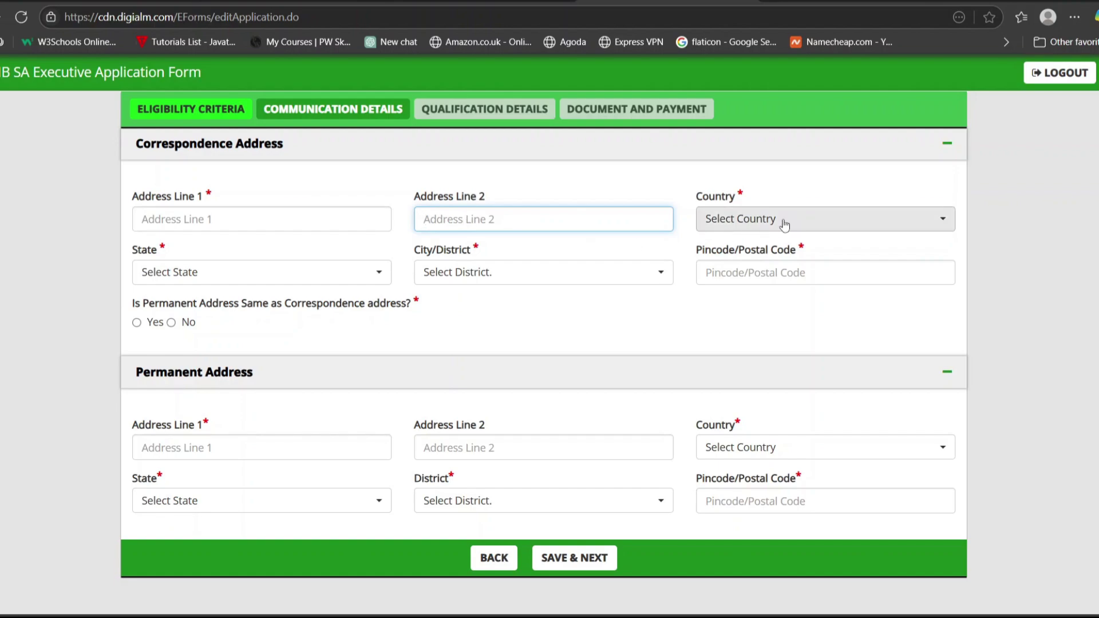
left_click(724, 217)
left_click(744, 298)
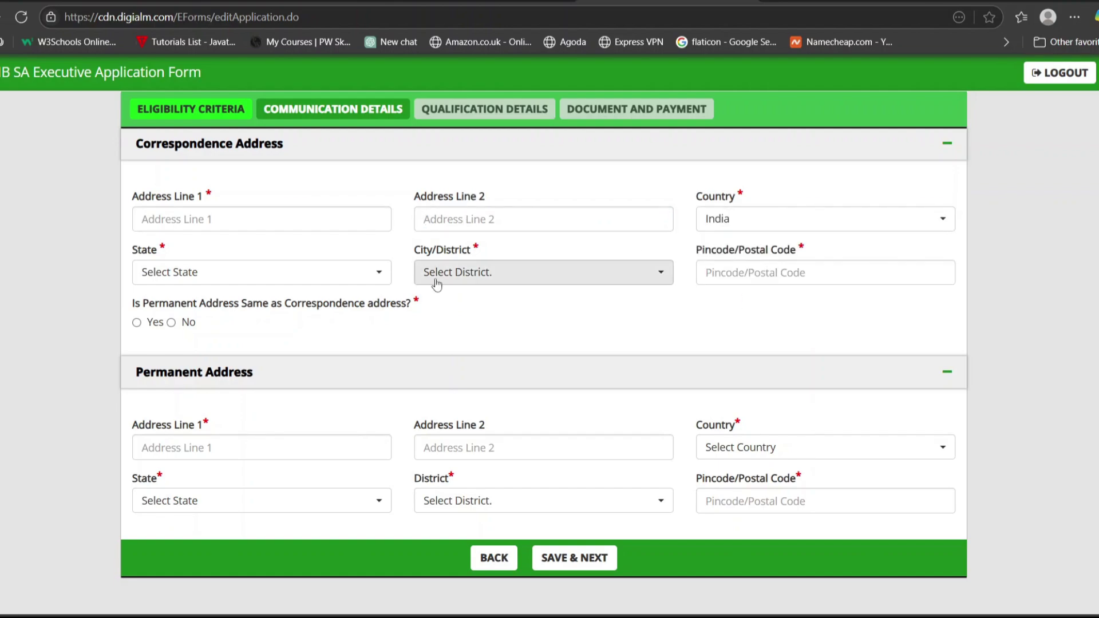
left_click(372, 272)
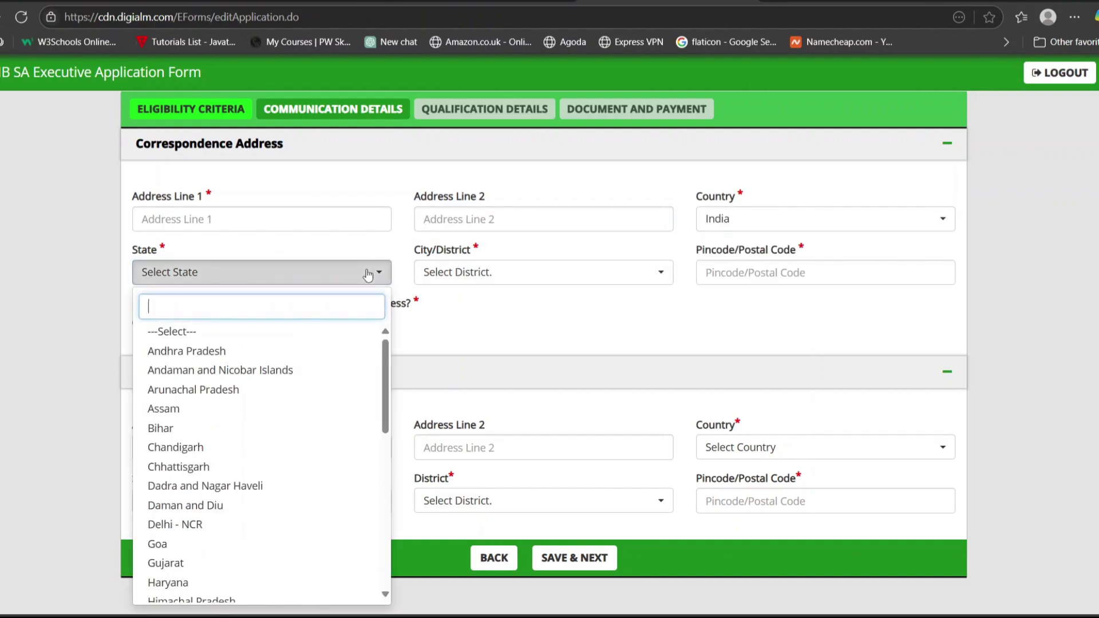
left_click(239, 431)
Choose Patna as the city/district and answer No to the permanent address being the same.
left_click(540, 273)
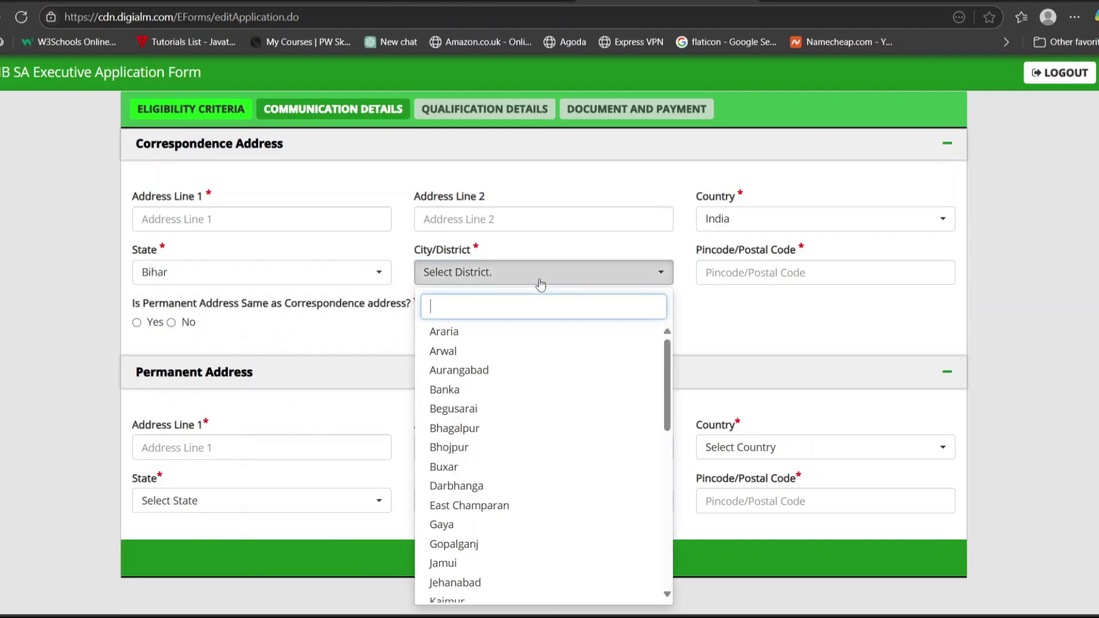
scroll(491, 505, "down", 8)
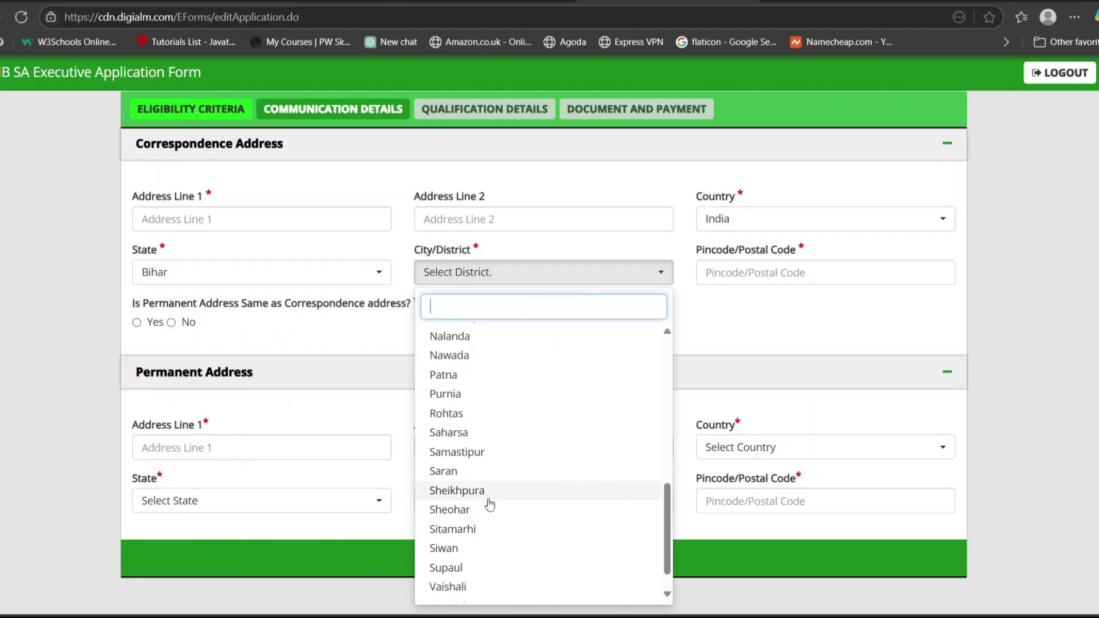
left_click(473, 375)
left_click(773, 274)
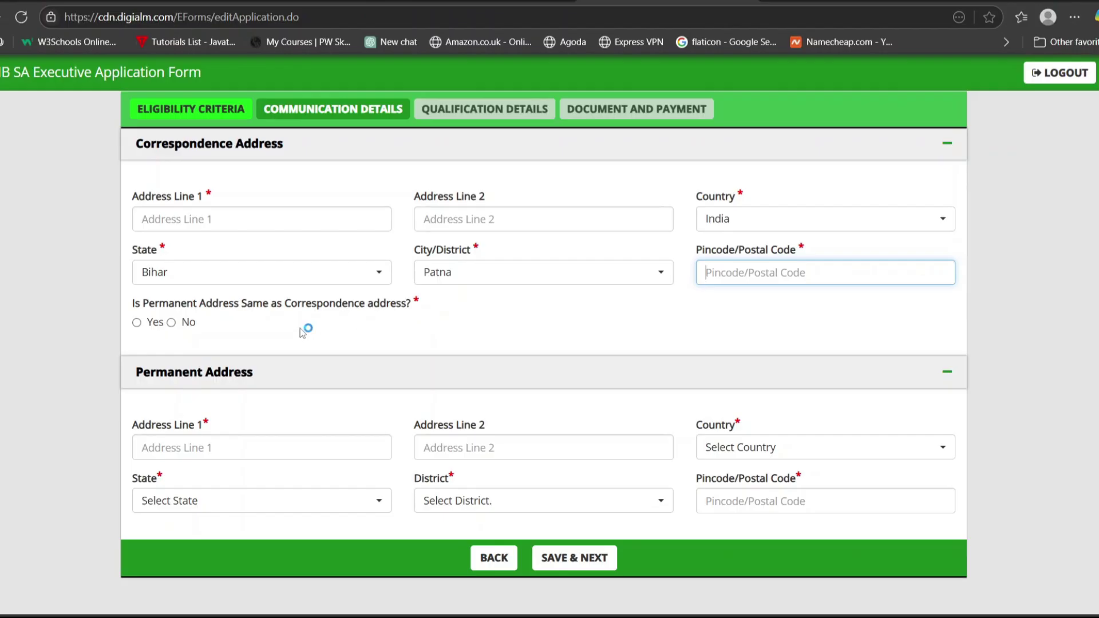
left_click(137, 322)
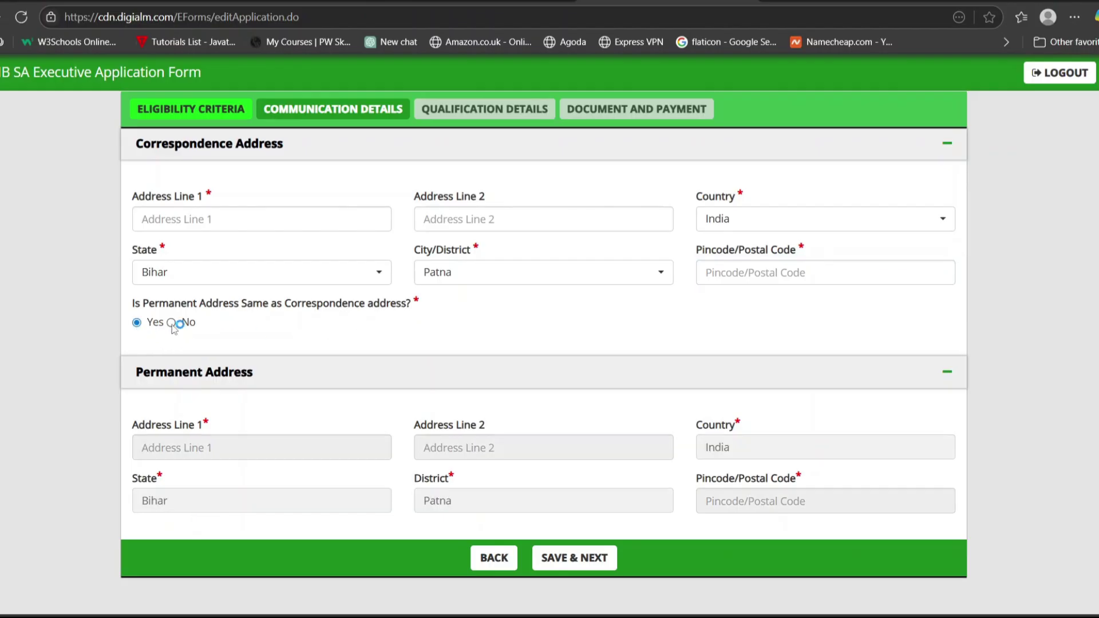
left_click(172, 324)
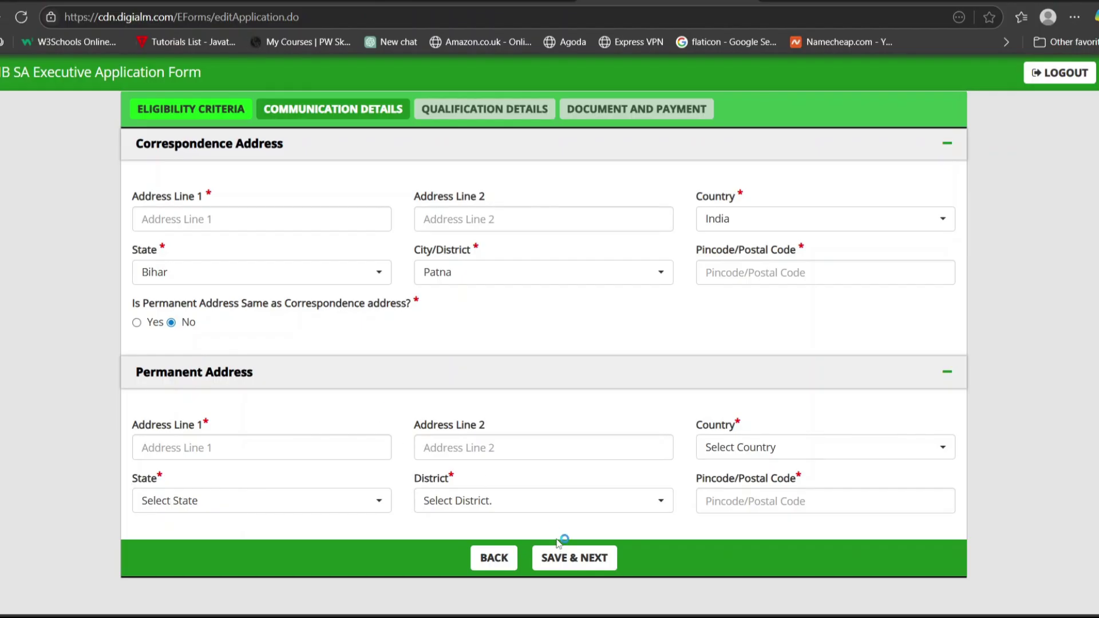
Save the Communication Details with SAVE & NEXT to reach the Qualification Details tab.
left_click(562, 558)
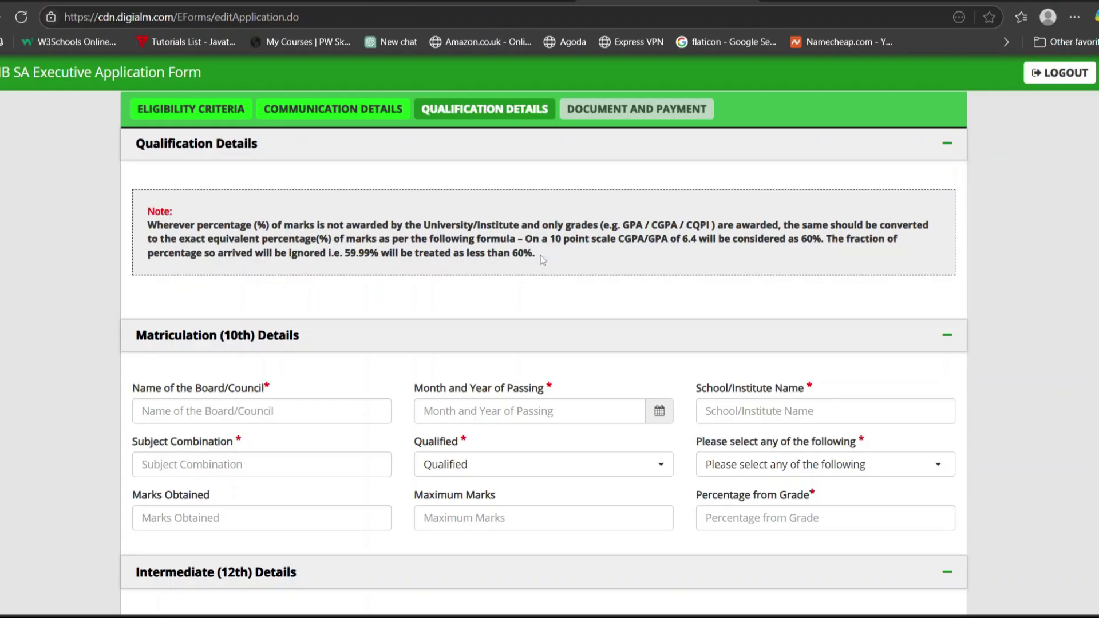
Enter BSEB as the 10th board and June 2021 as the passing month and year.
scroll(341, 308, "down", 2)
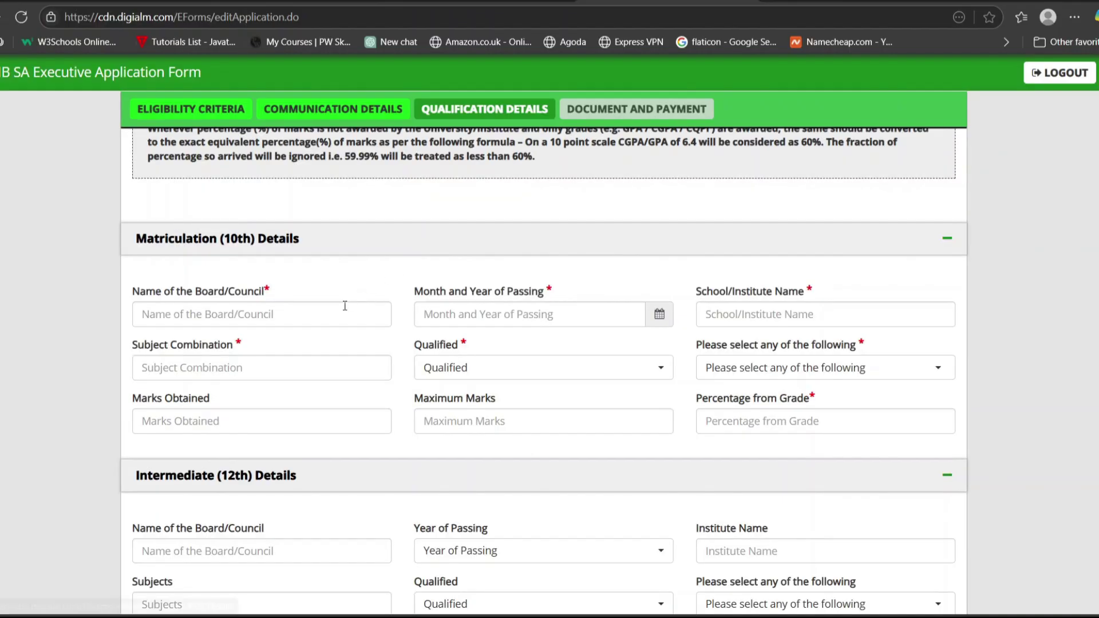
left_click(342, 308)
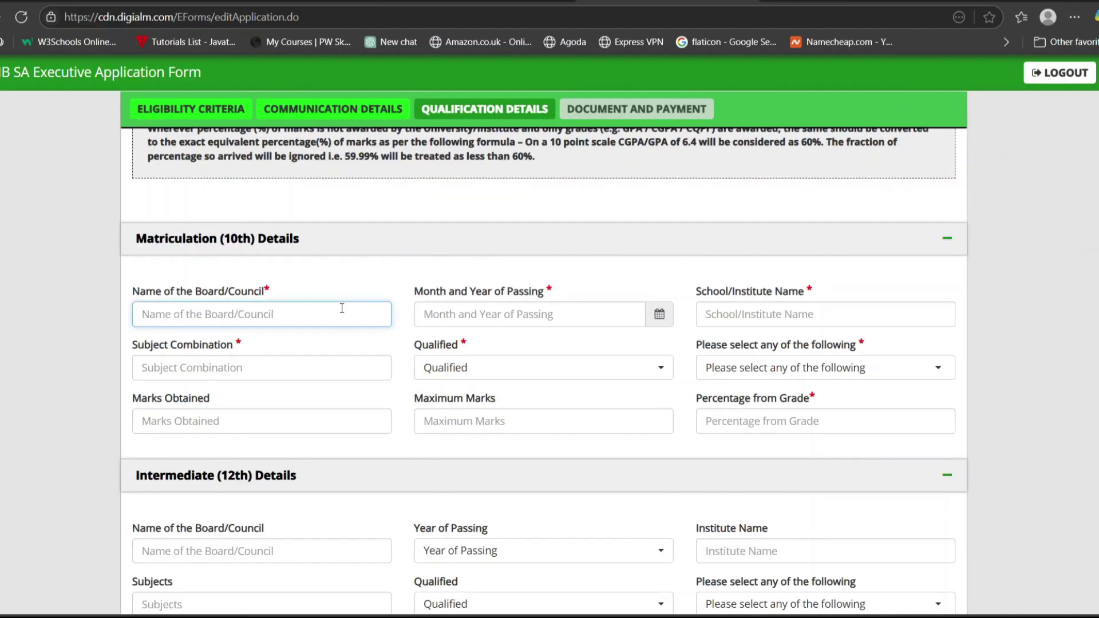
type("BSEB")
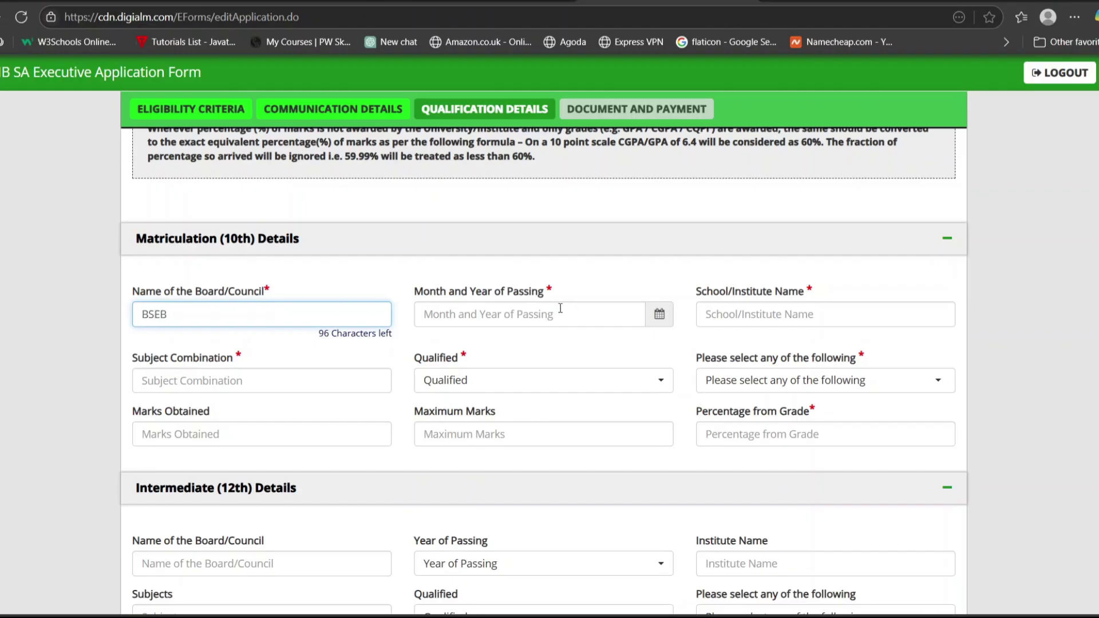
left_click(659, 316)
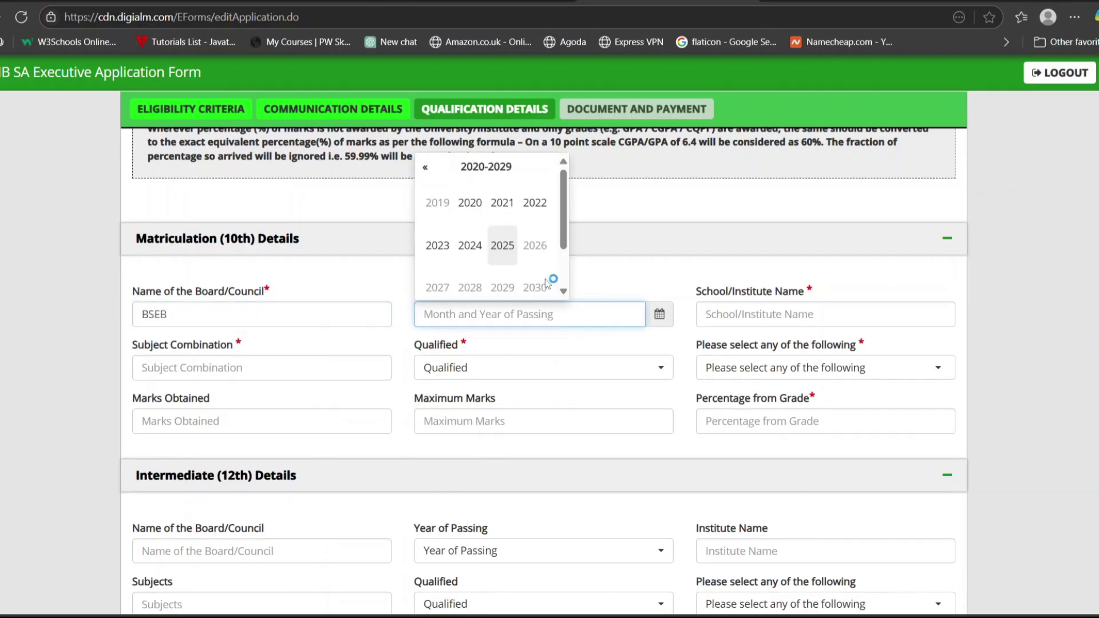
left_click(503, 203)
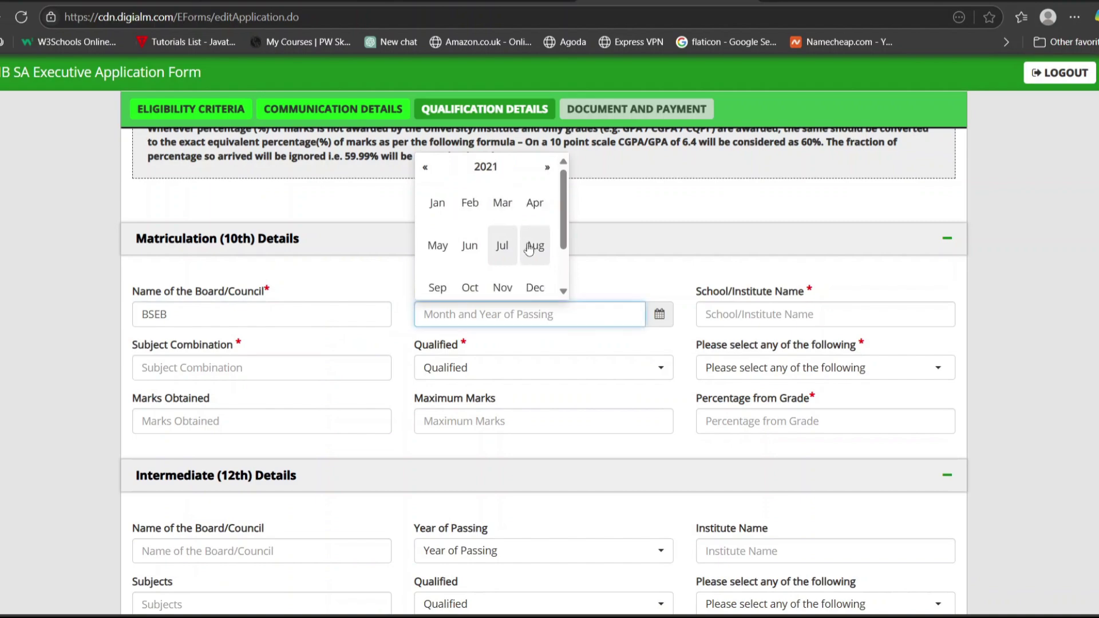
left_click(470, 246)
left_click(772, 312)
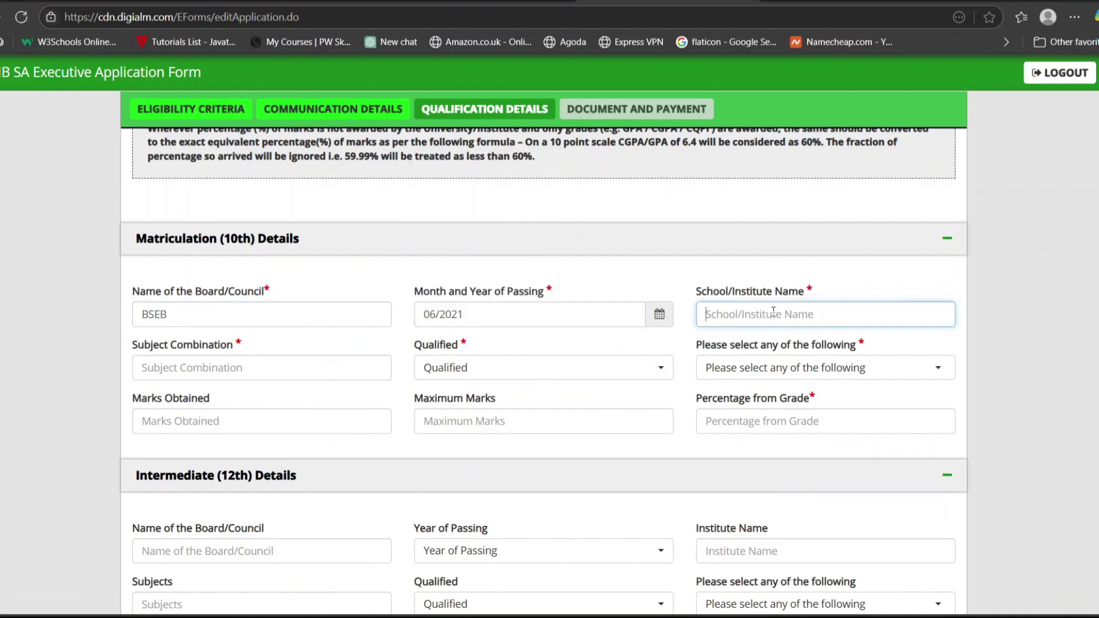
Enter the 10th subject combination as HINDI,ENGLISH,MATHS,SCIENCE,SOCIAL SCIENCE.
left_click(327, 363)
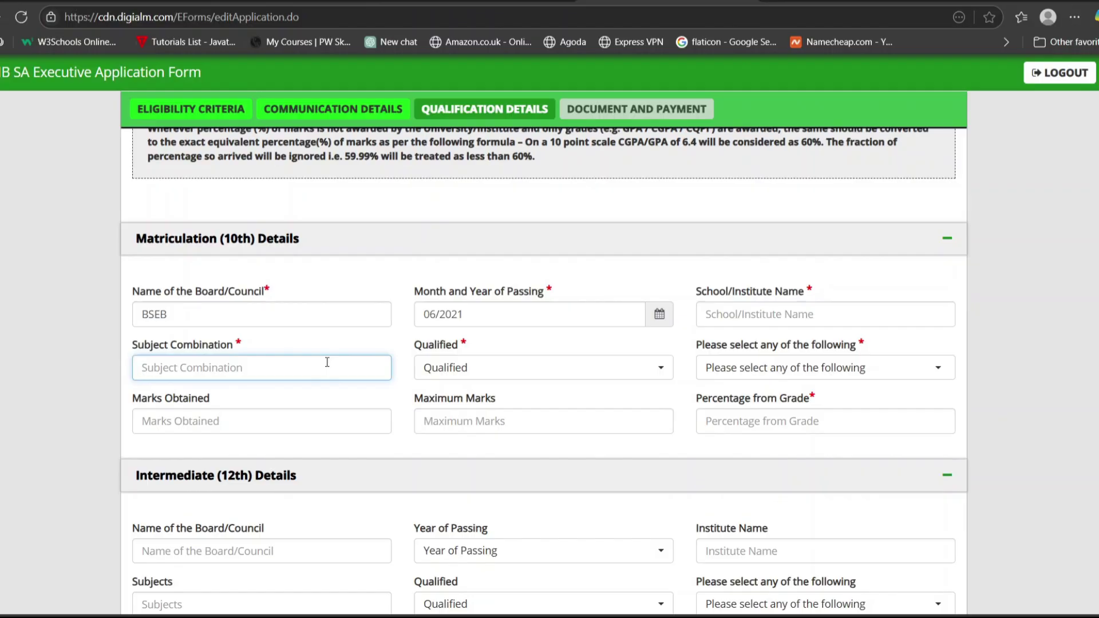
type("HIND")
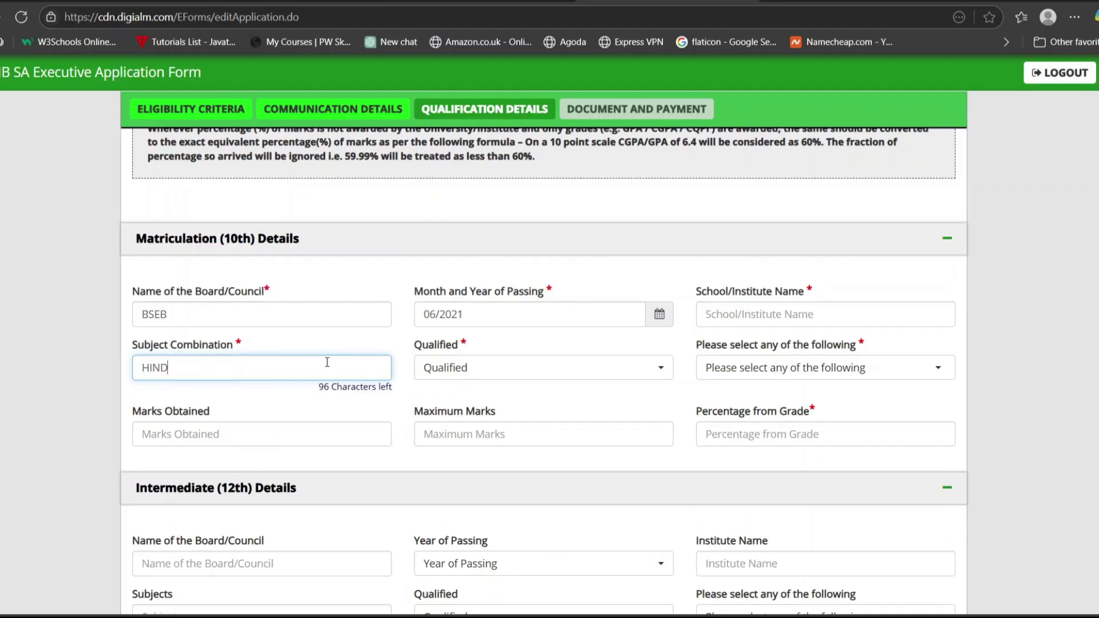
type("I,ENGLISH,MATHS,")
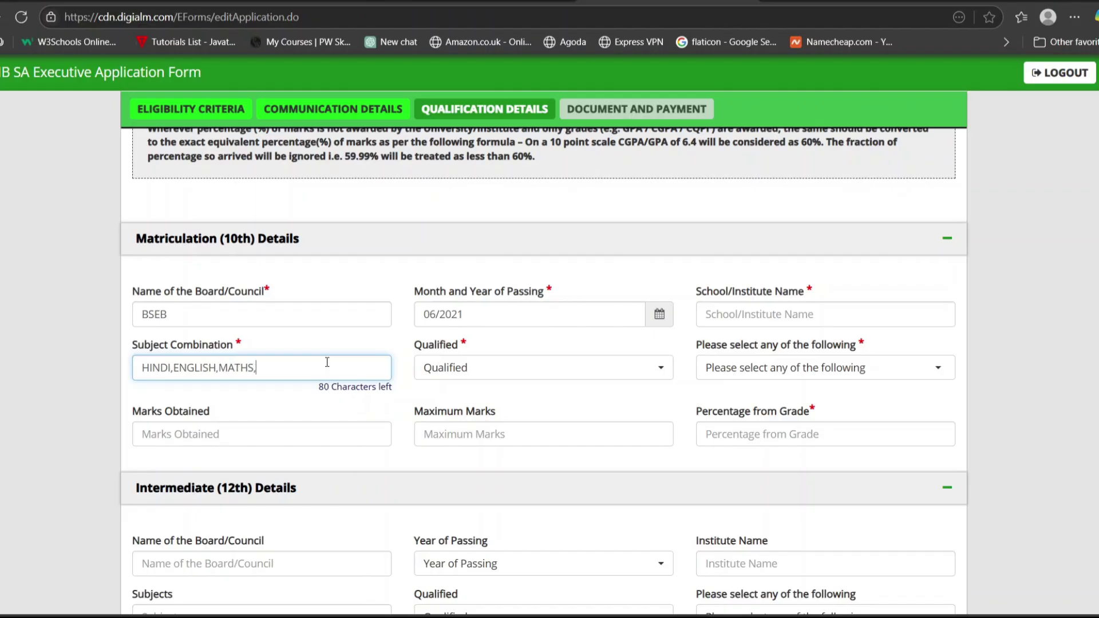
type("SCIENCE")
key("ctrl+a")
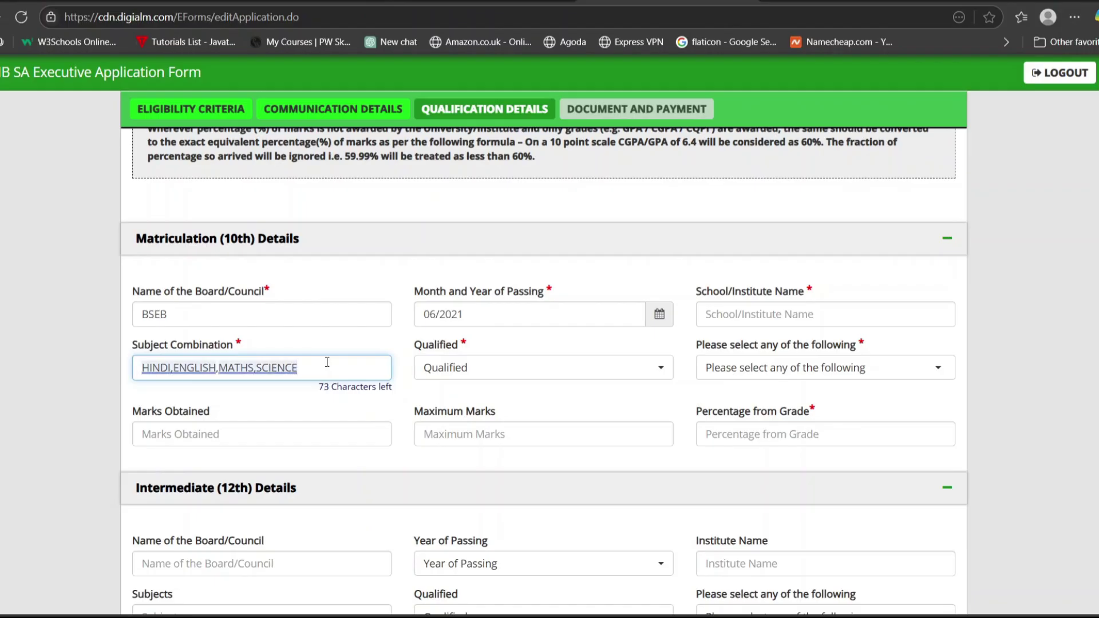
type(",SOCIAL SCIENCE")
left_click(335, 366)
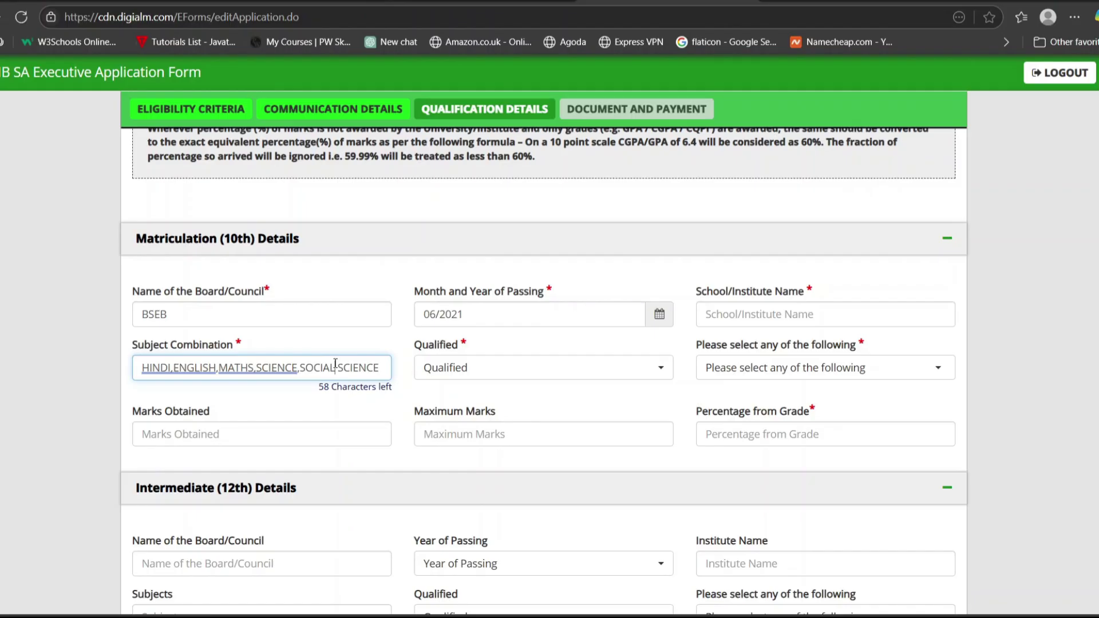
Mark the 10th as Pass and choose Percentage as its result type.
left_click(485, 366)
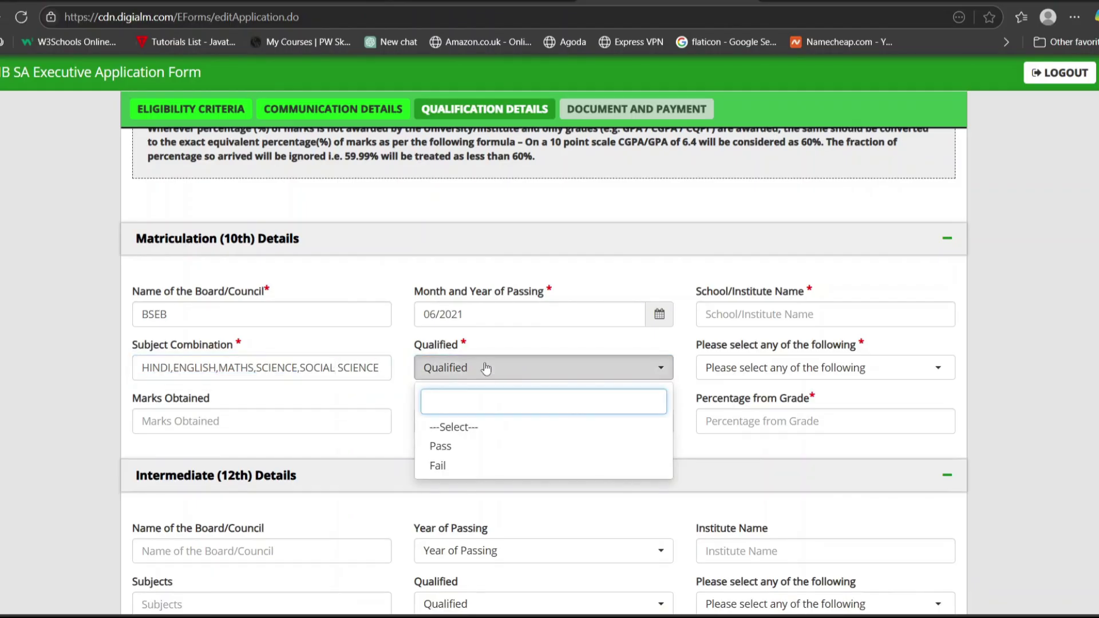
left_click(450, 447)
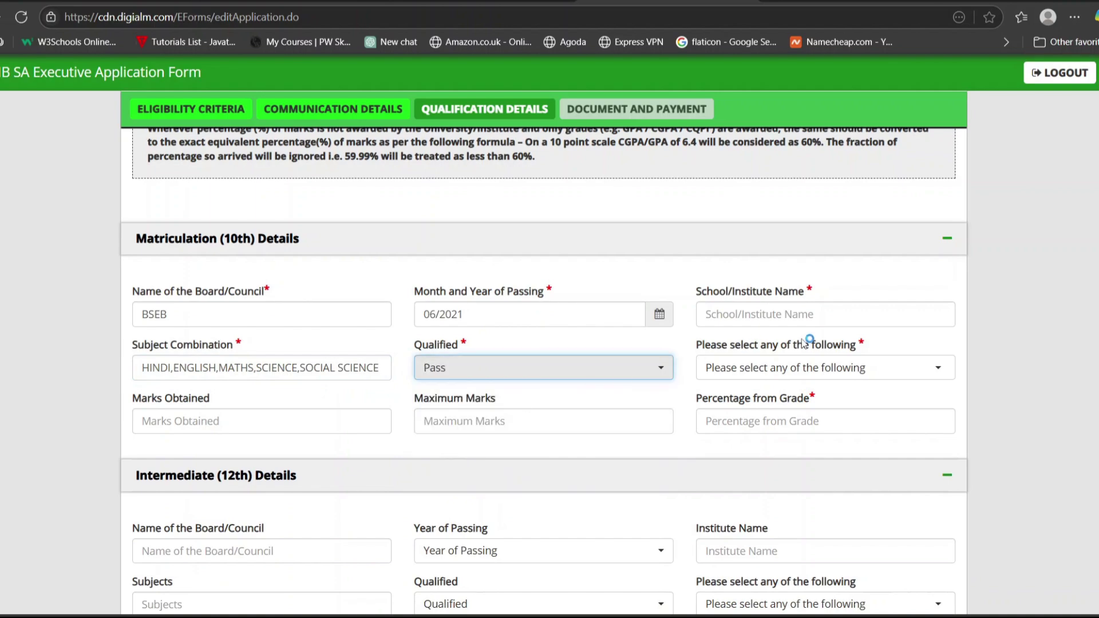
left_click(836, 371)
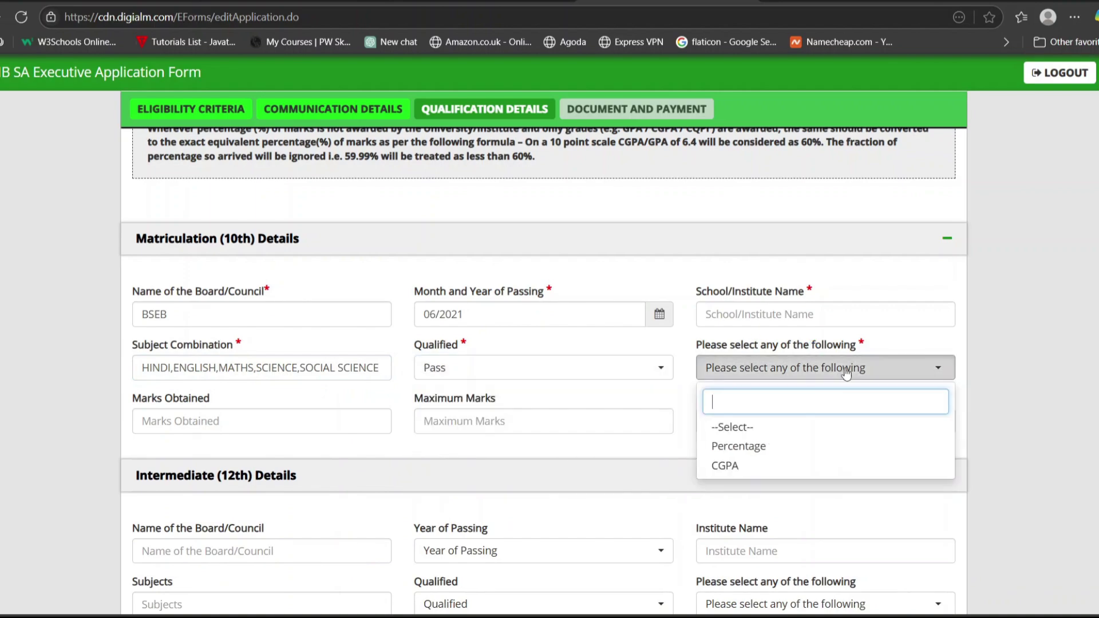
left_click(759, 446)
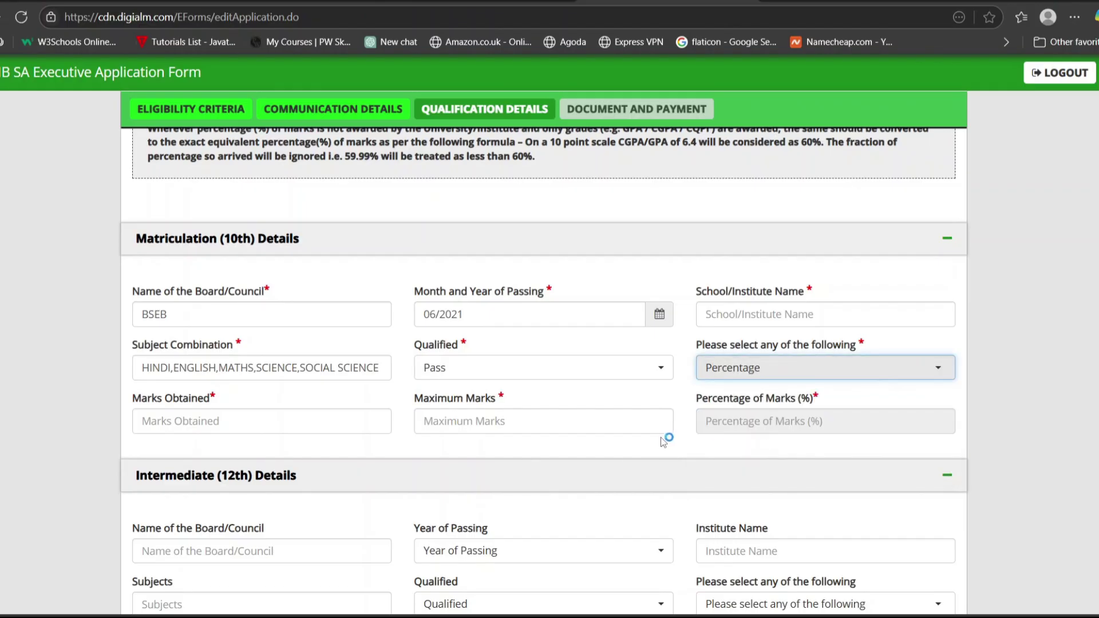
Enter 500 maximum and 403 obtained marks (80.60%), then switch the 10th result type to CGPA.
left_click(324, 420)
left_click(490, 418)
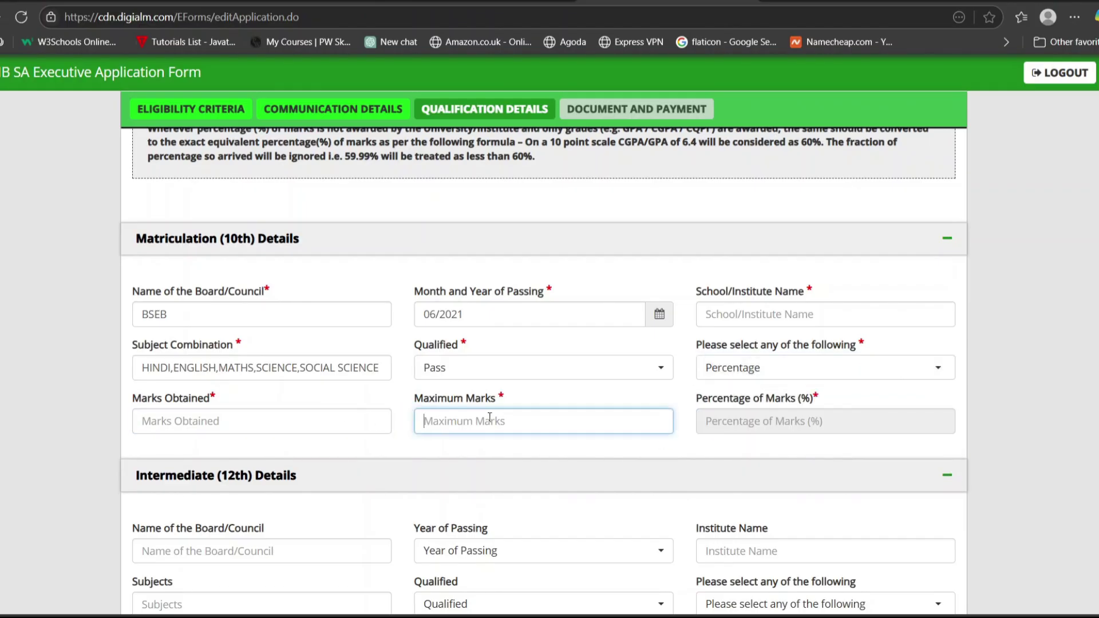
type("500")
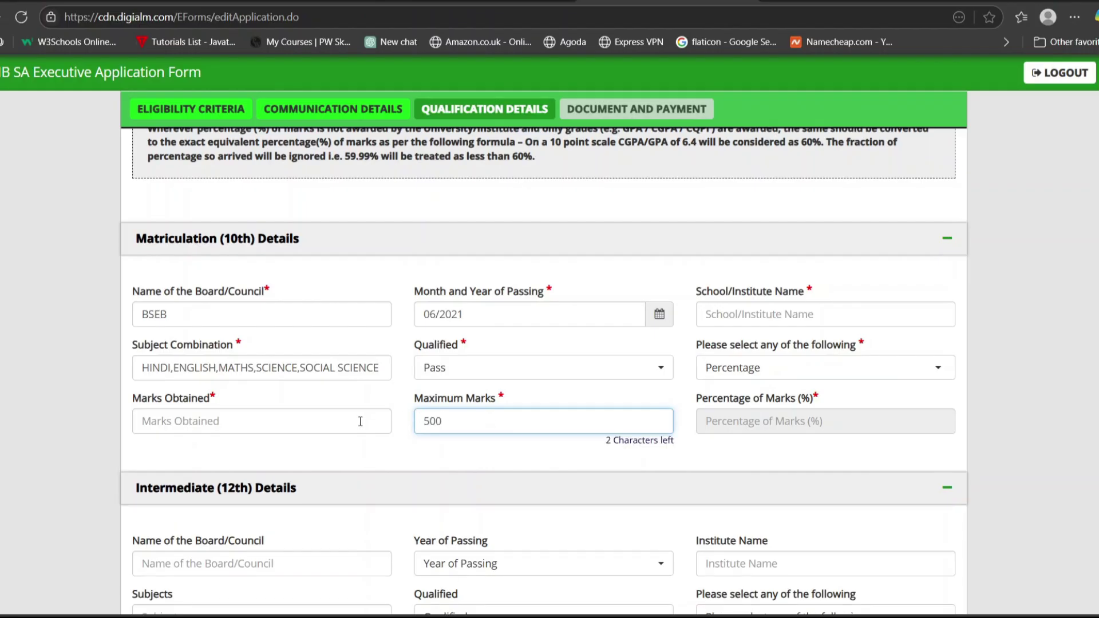
left_click(358, 422)
type("403")
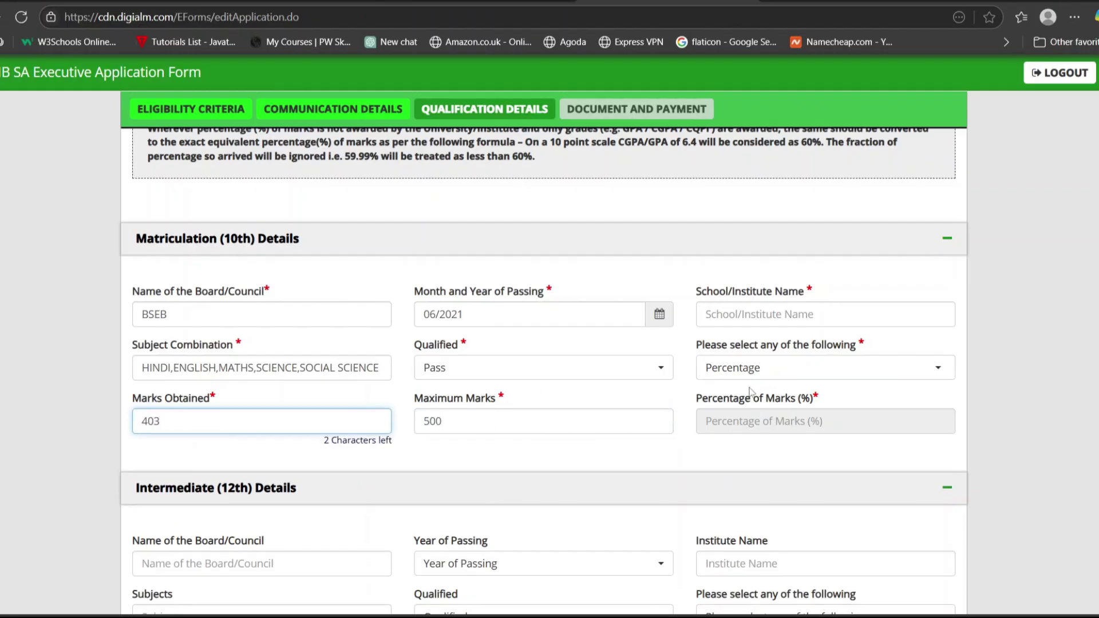
left_click(797, 424)
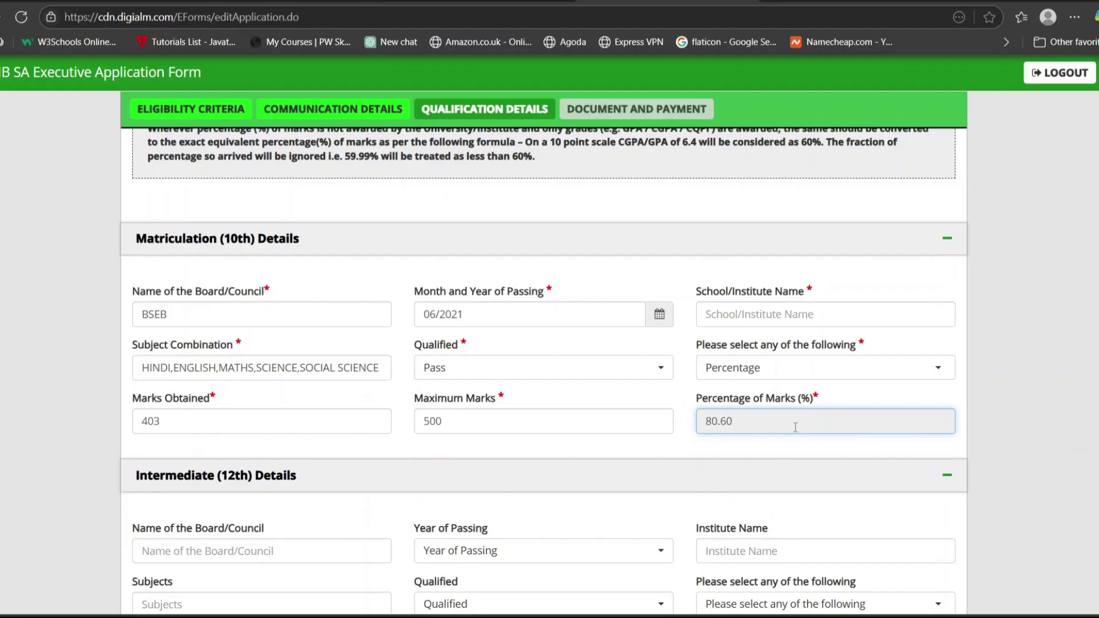
left_click(887, 372)
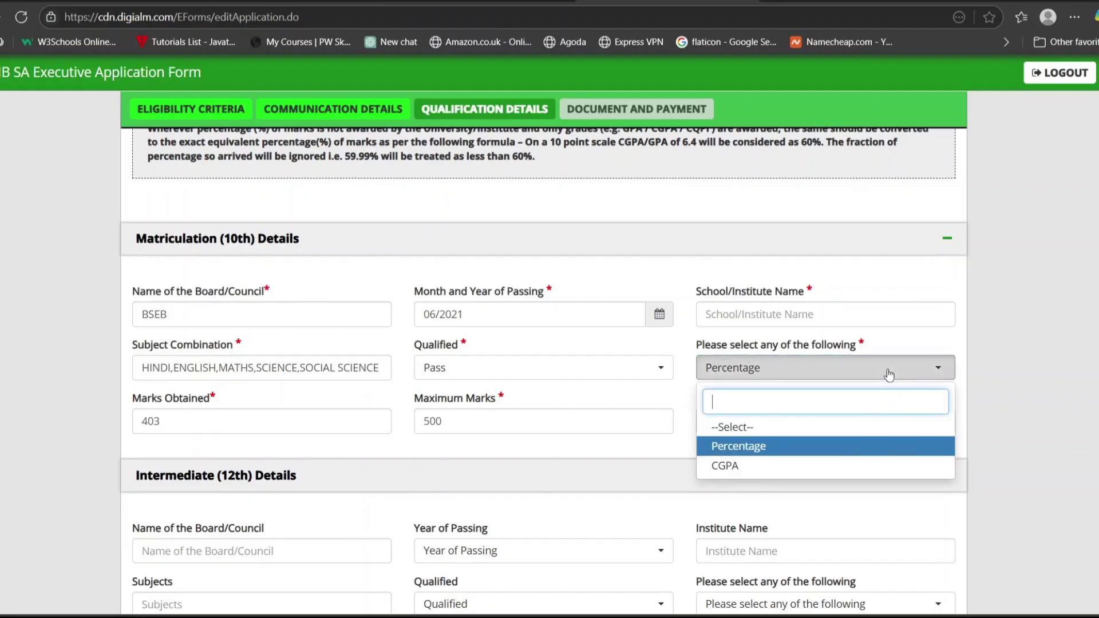
left_click(747, 467)
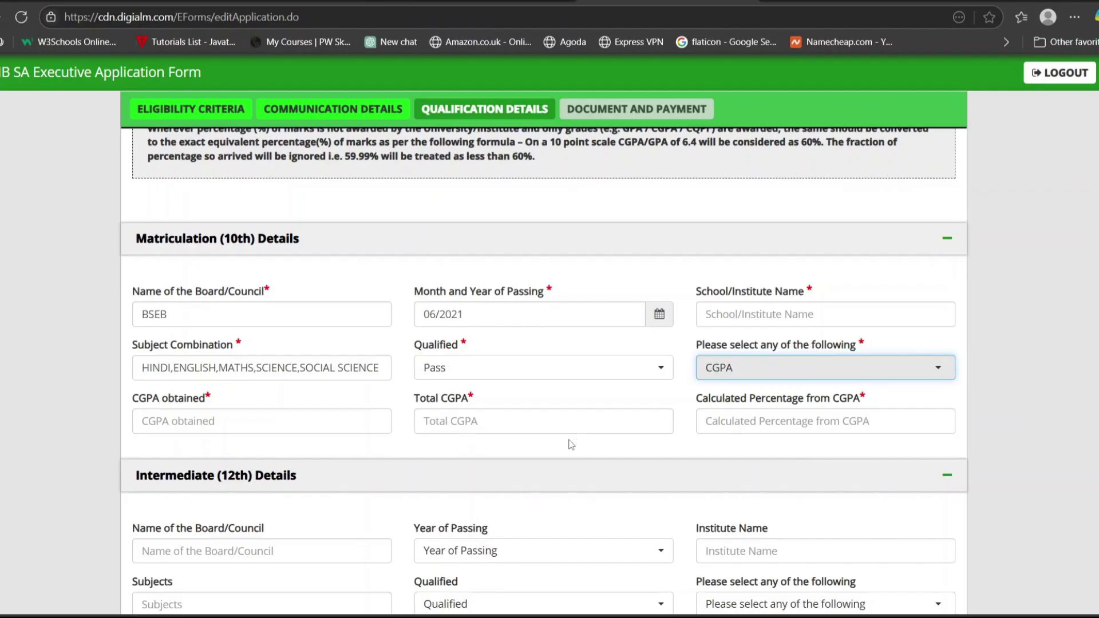
scroll(690, 450, "down", 3)
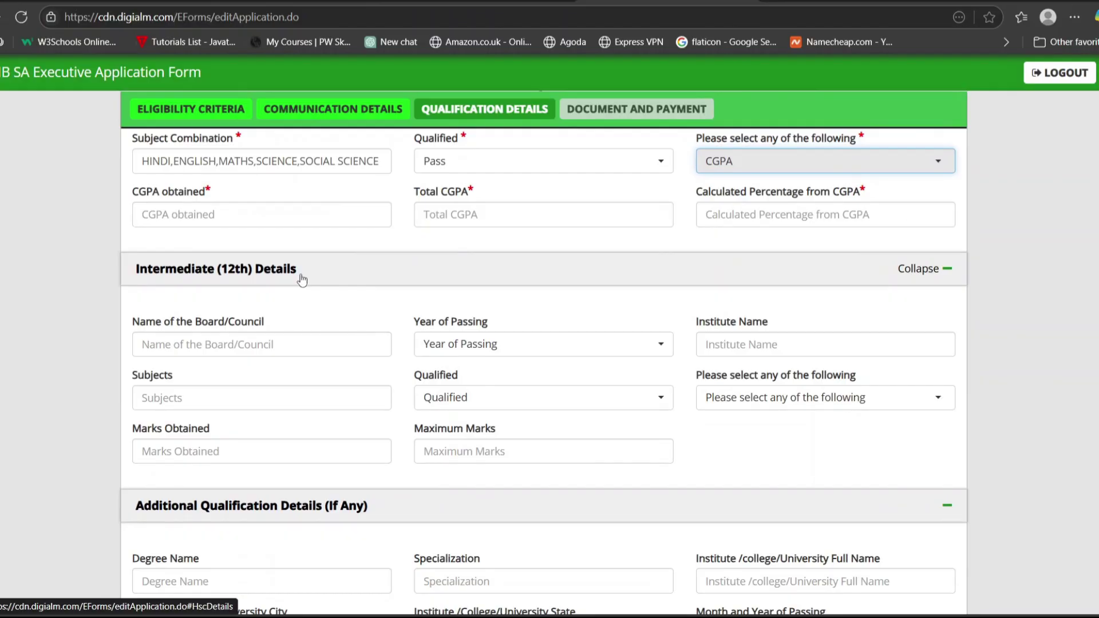
Set the 12th year of passing to 2024.
left_click(288, 338)
left_click(460, 345)
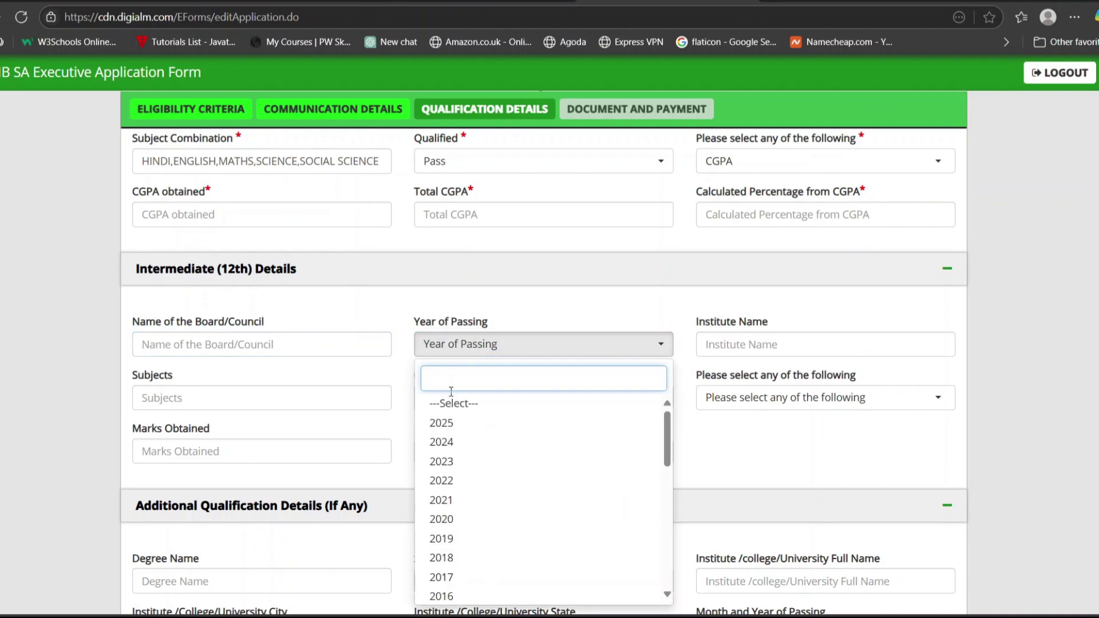
left_click(451, 442)
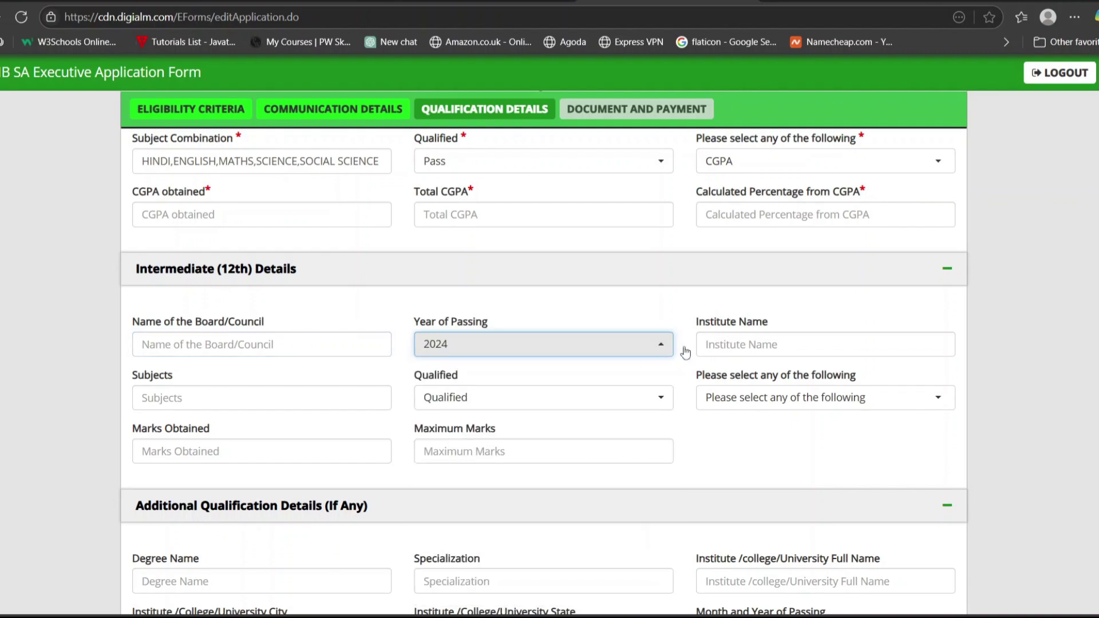
left_click(749, 344)
left_click(357, 396)
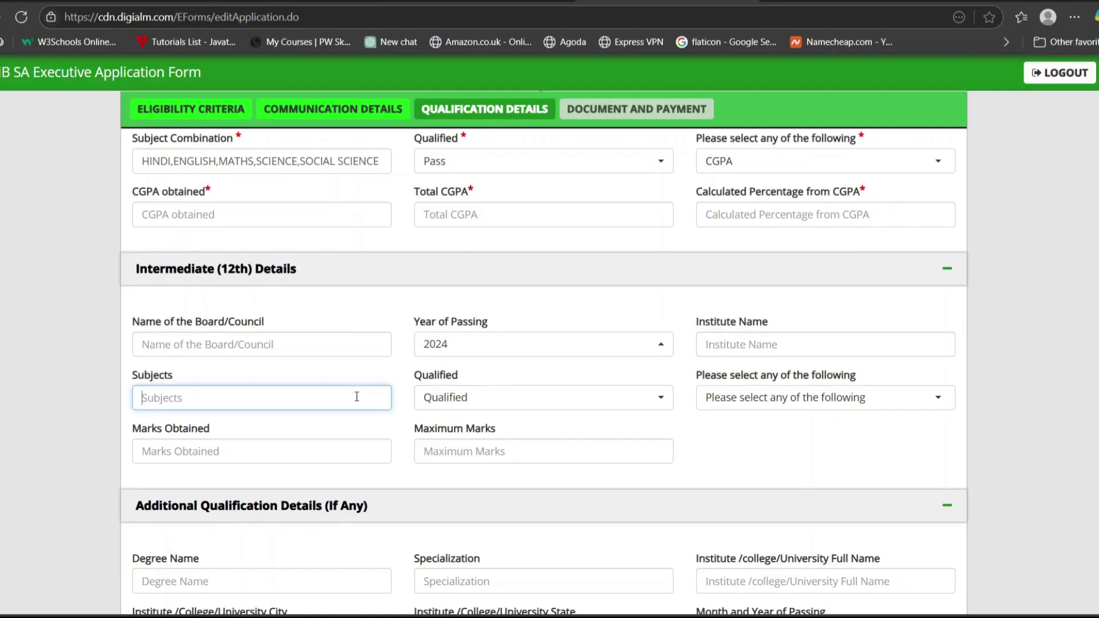
Mark the 12th as Pass with Percentage as the result type, stepping through the marks fields.
left_click(463, 403)
left_click(440, 476)
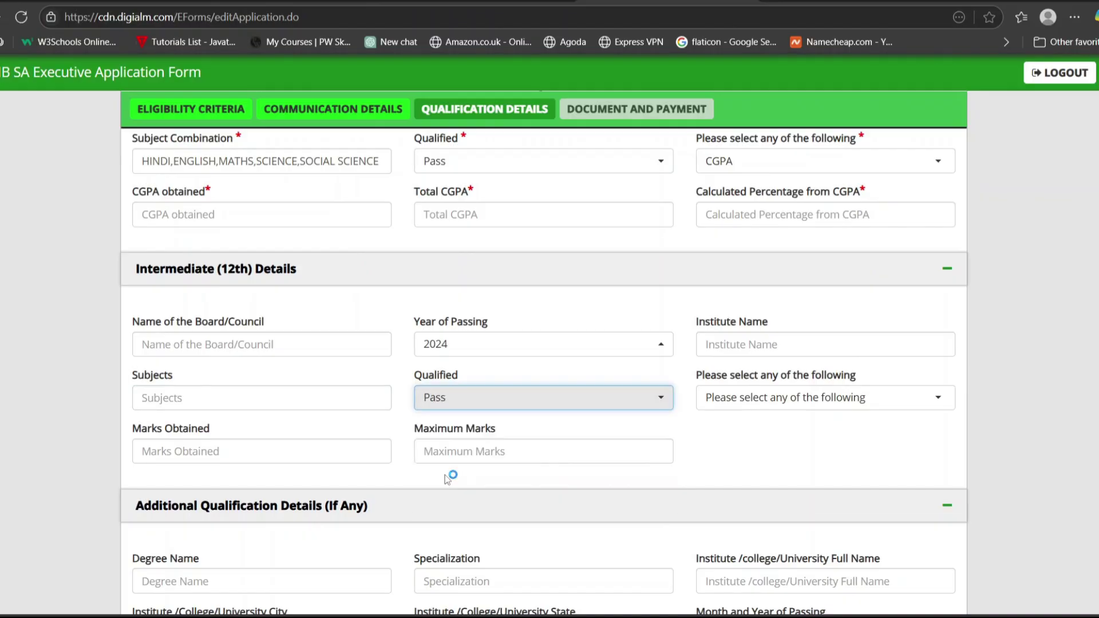
left_click(760, 400)
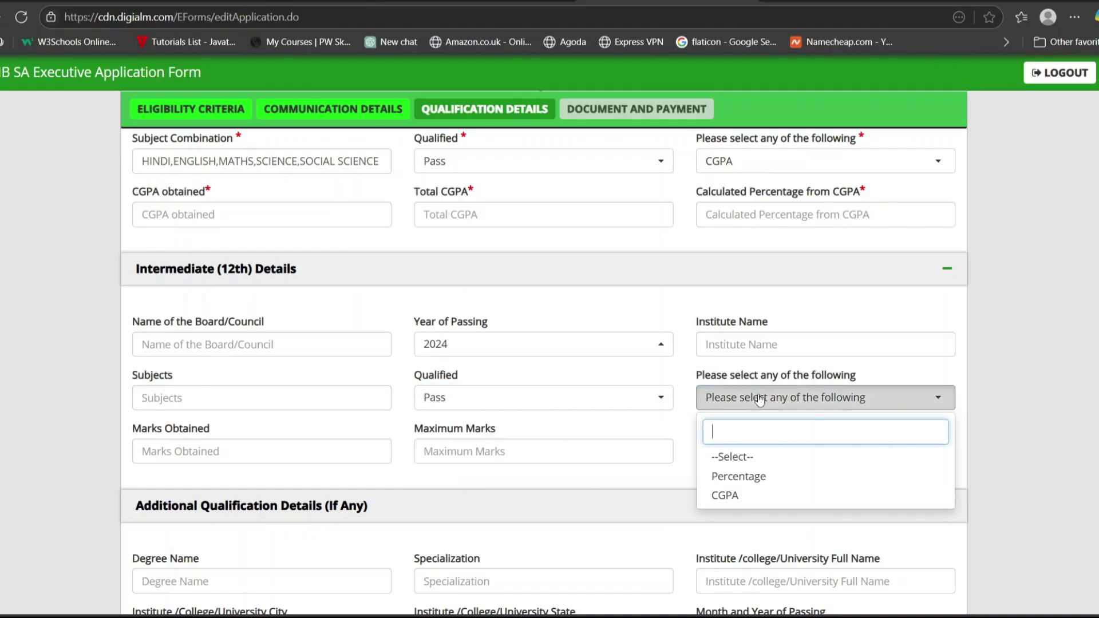
left_click(739, 477)
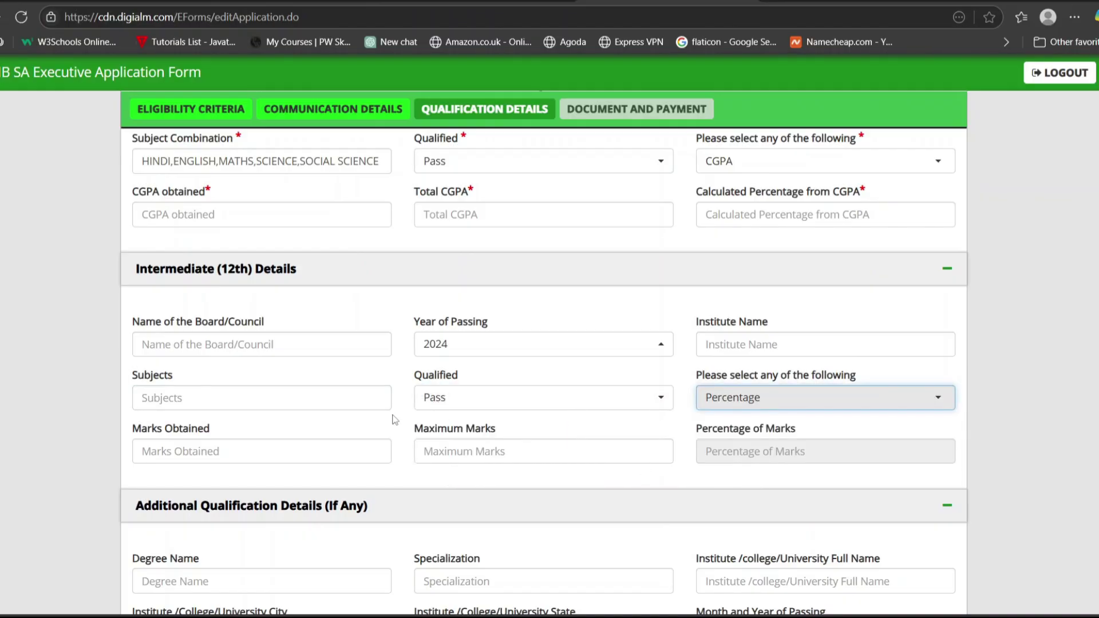
left_click(305, 454)
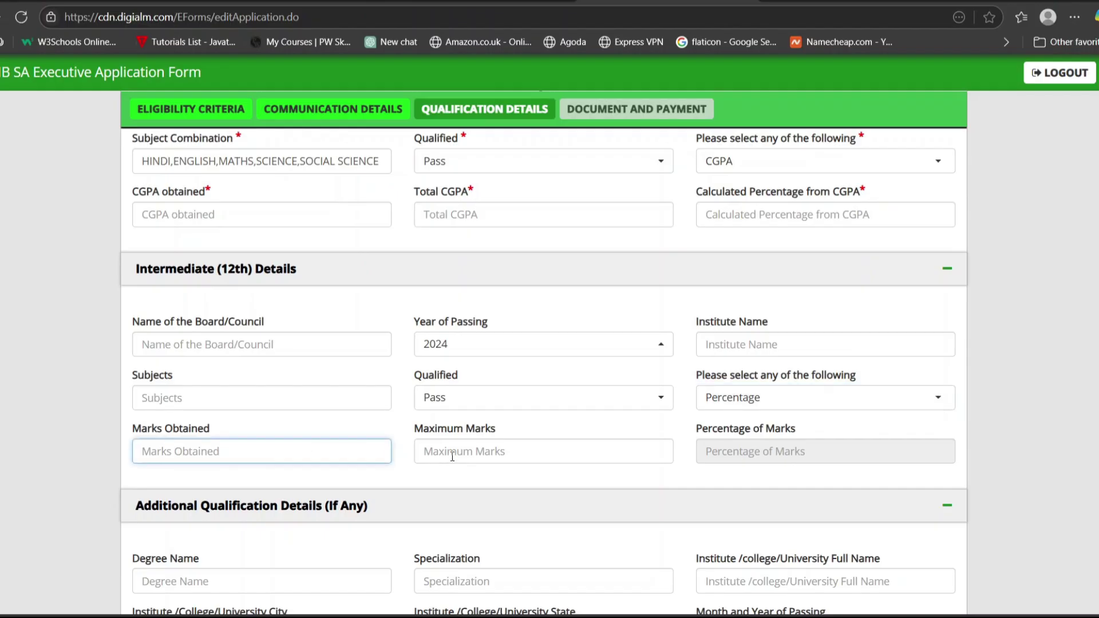
left_click(424, 452)
left_click(794, 440)
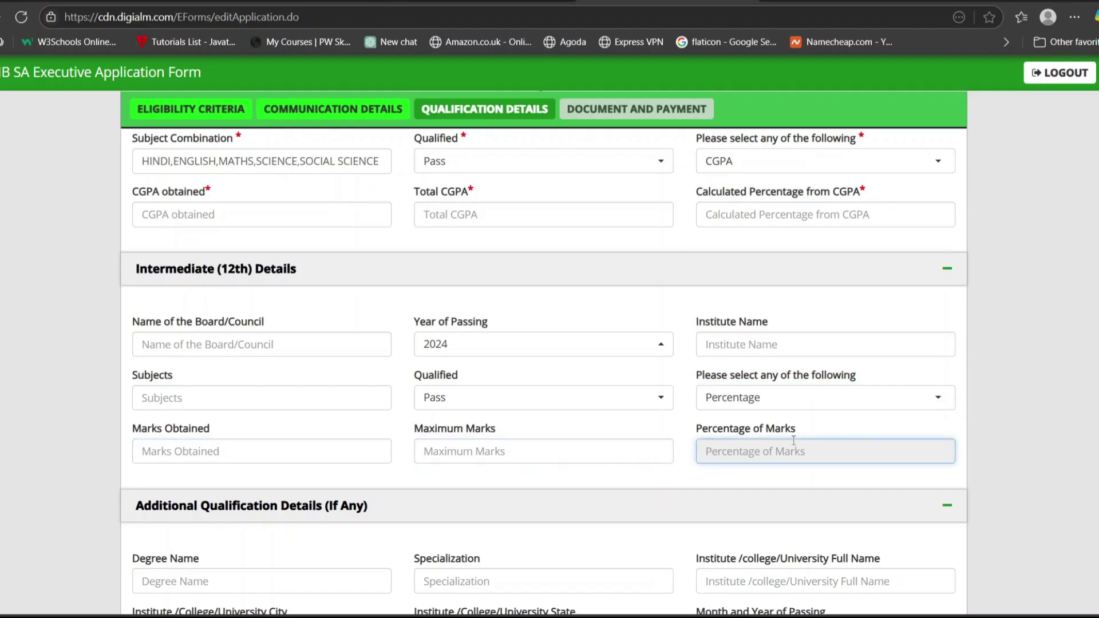
scroll(796, 440, "down", 5)
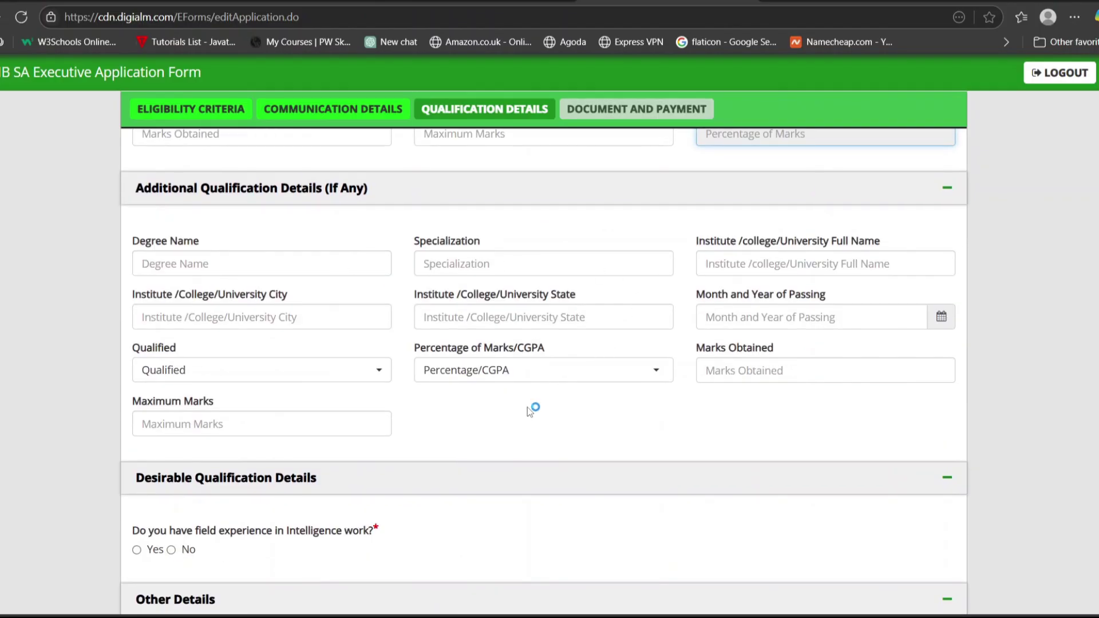
Answer No to intelligence-field experience and to knowing another language.
scroll(527, 407, "down", 2)
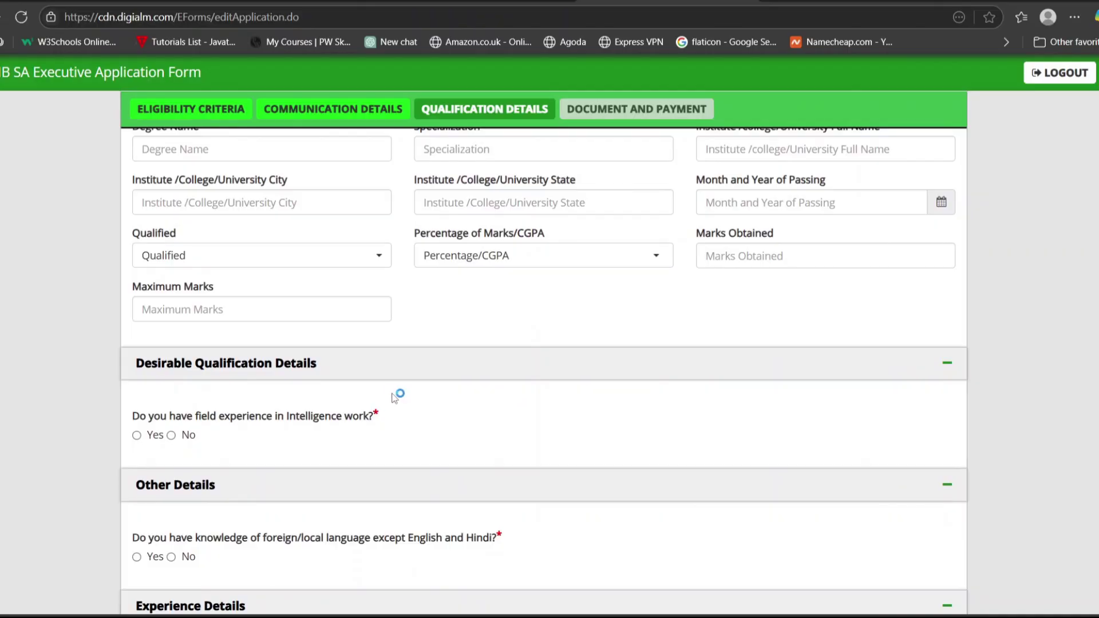
left_click(137, 435)
left_click(172, 436)
scroll(287, 447, "down", 2)
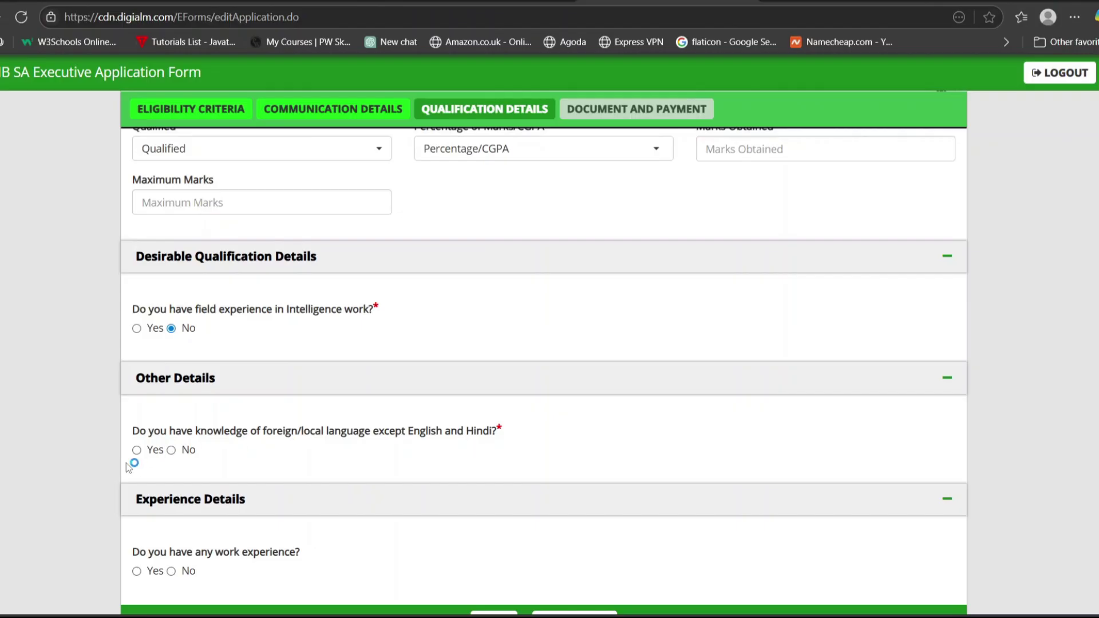
left_click(136, 450)
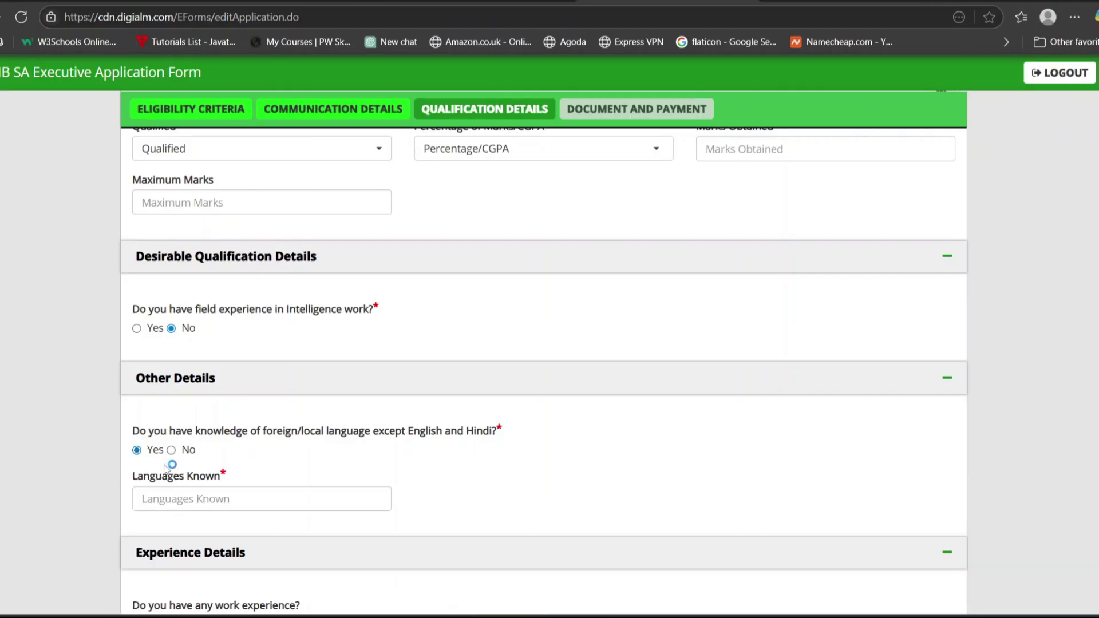
left_click(186, 498)
left_click(171, 450)
Answer No to work experience and save the qualification details.
scroll(363, 454, "down", 2)
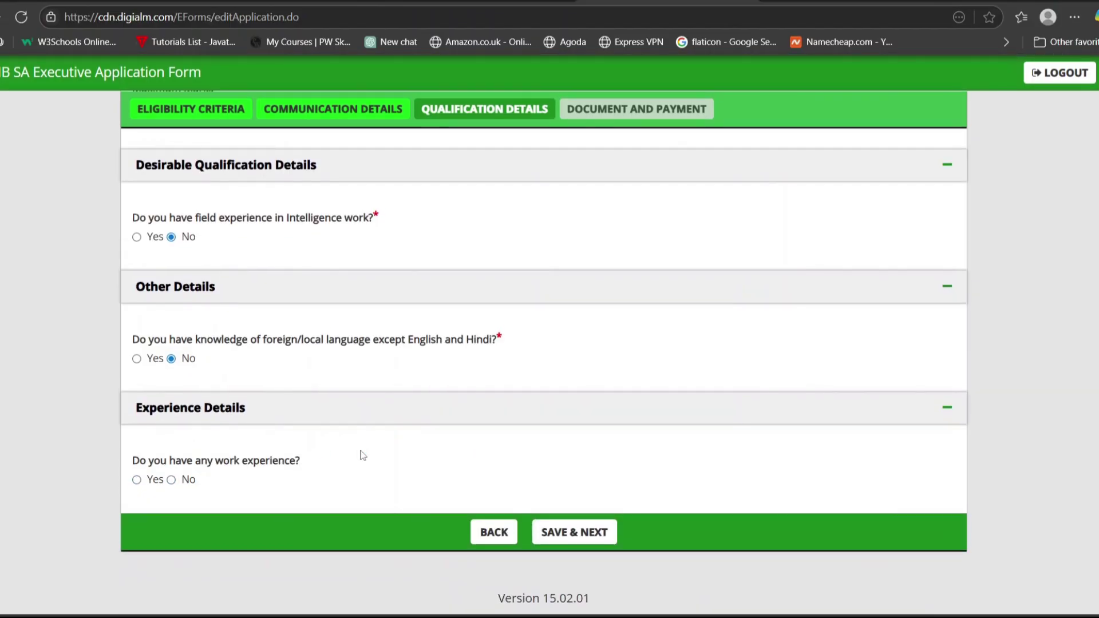
left_click(137, 481)
scroll(378, 469, "down", 2)
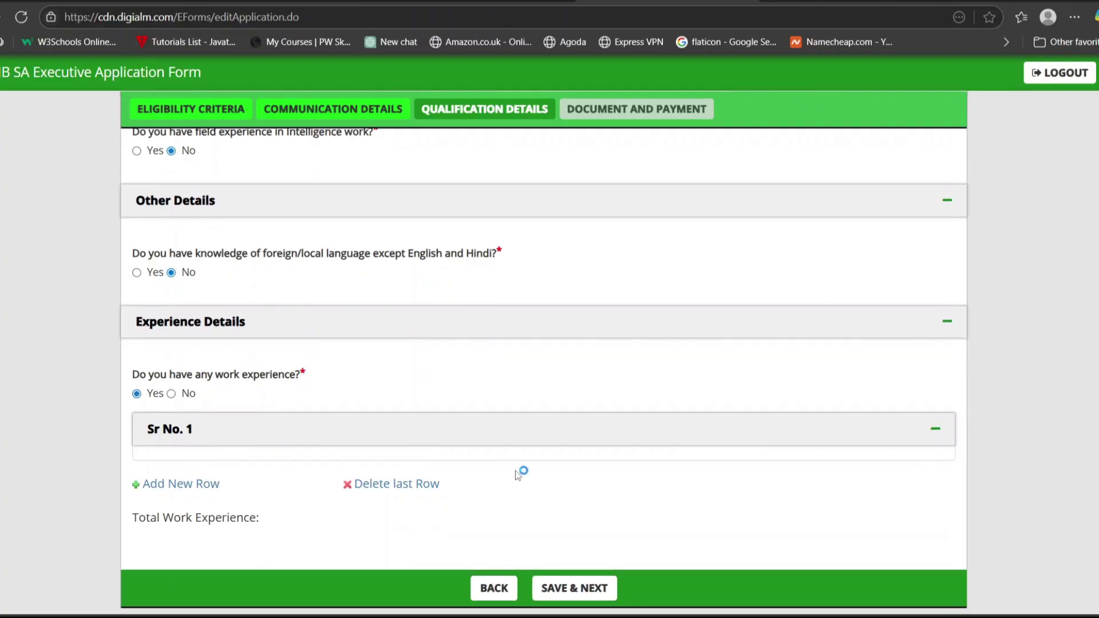
left_click(171, 394)
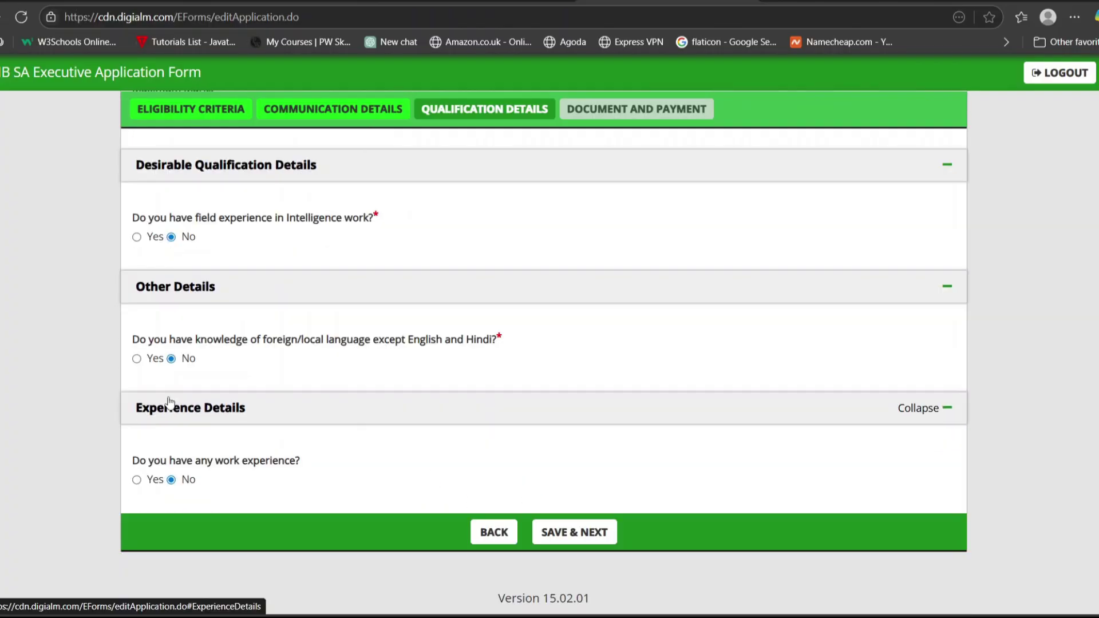
left_click(588, 530)
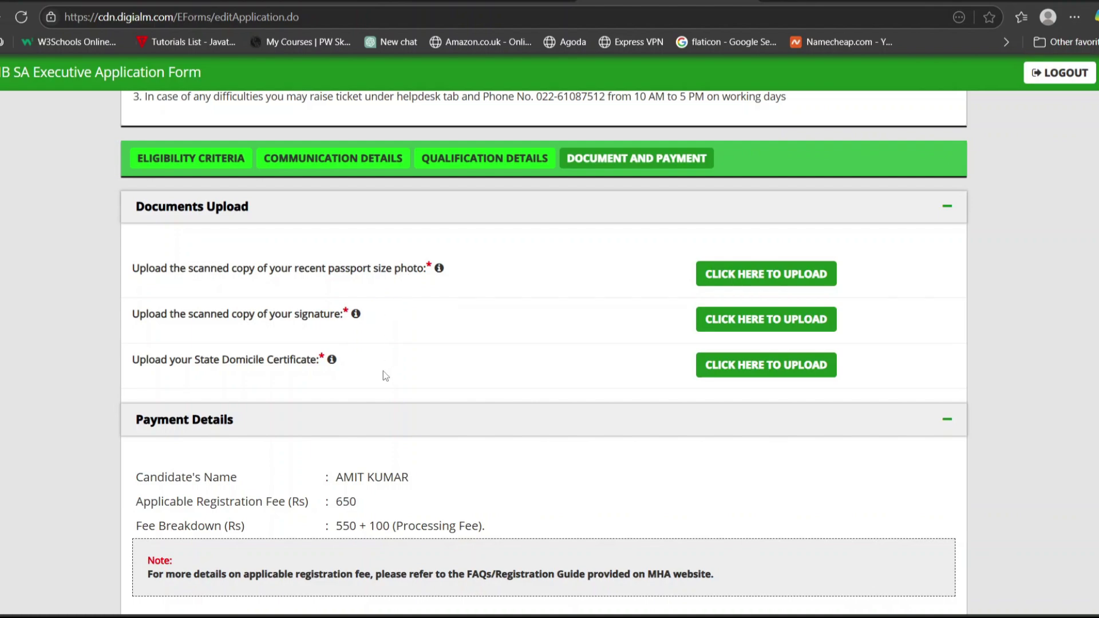
Open the photo upload dialog and highlight its white background, 100–200 KB and 3.5cm × 4.5cm requirements.
mouse_move(439, 269)
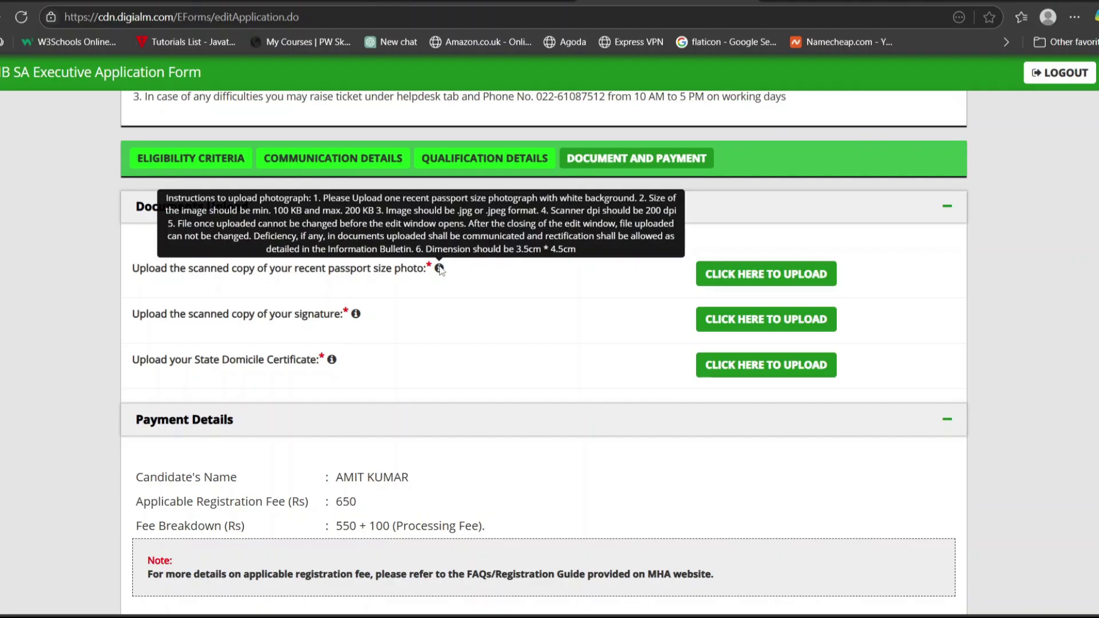
left_click(747, 273)
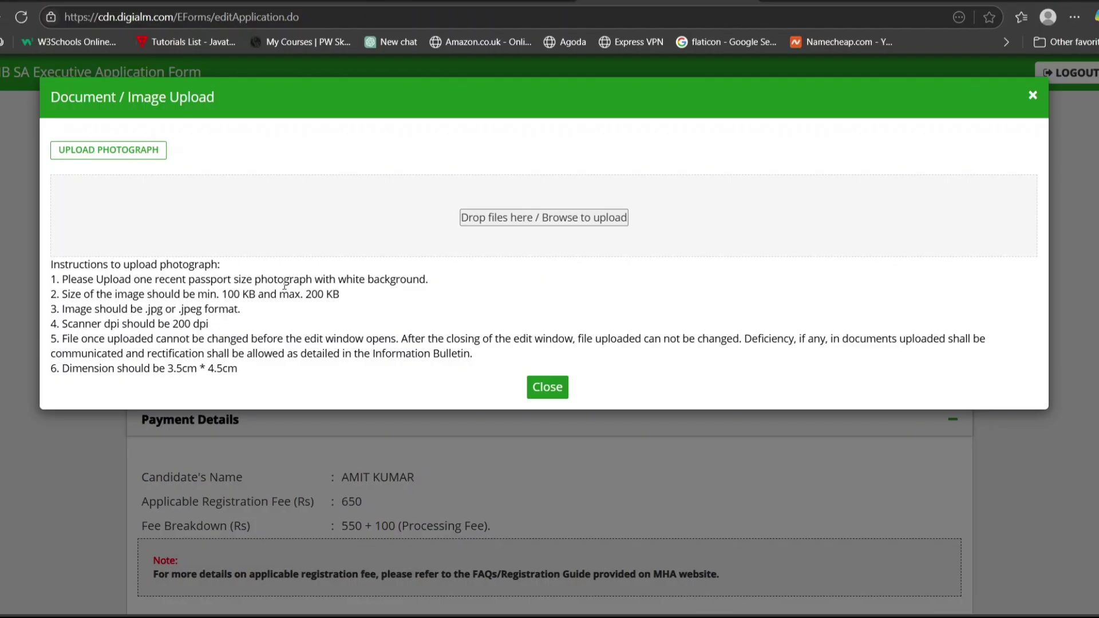
left_click_drag(254, 280, 447, 285)
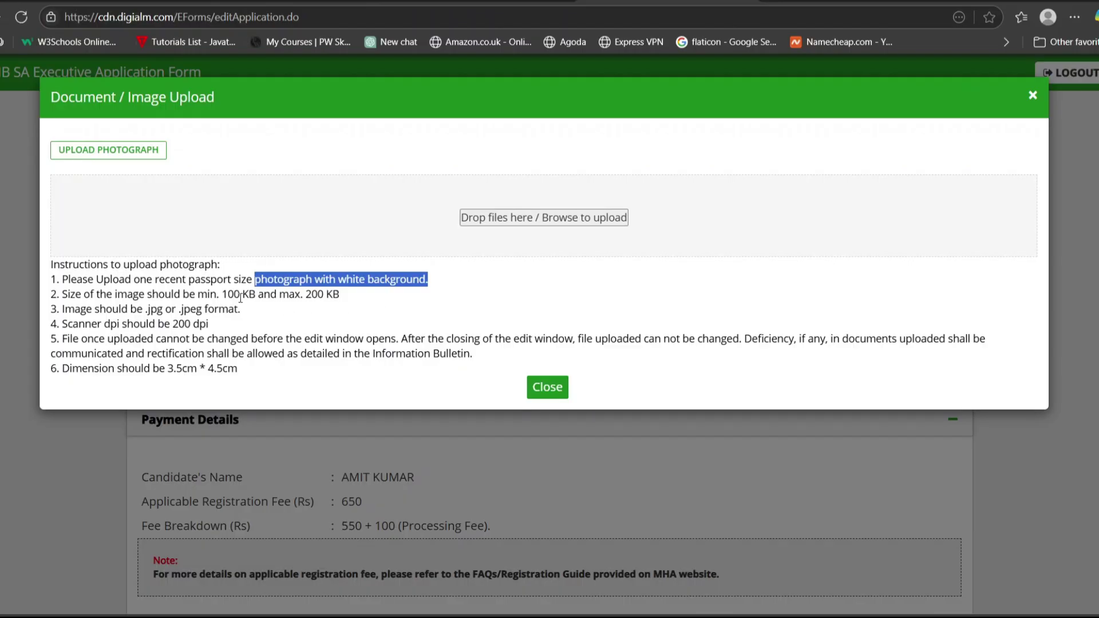
left_click_drag(222, 294, 349, 300)
left_click(325, 331)
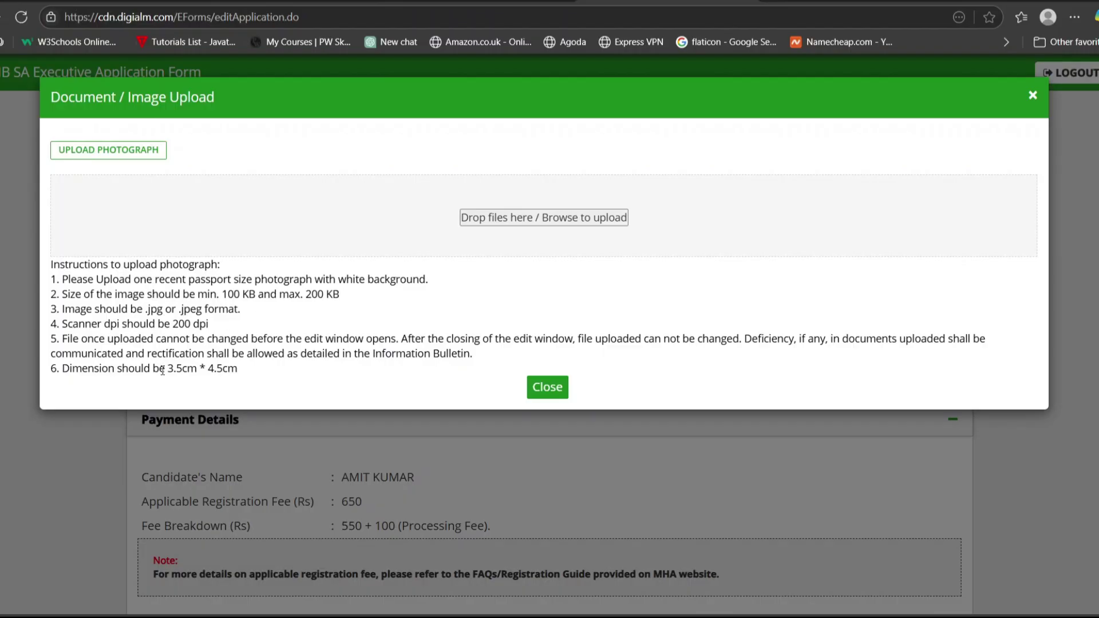
left_click_drag(160, 368, 245, 376)
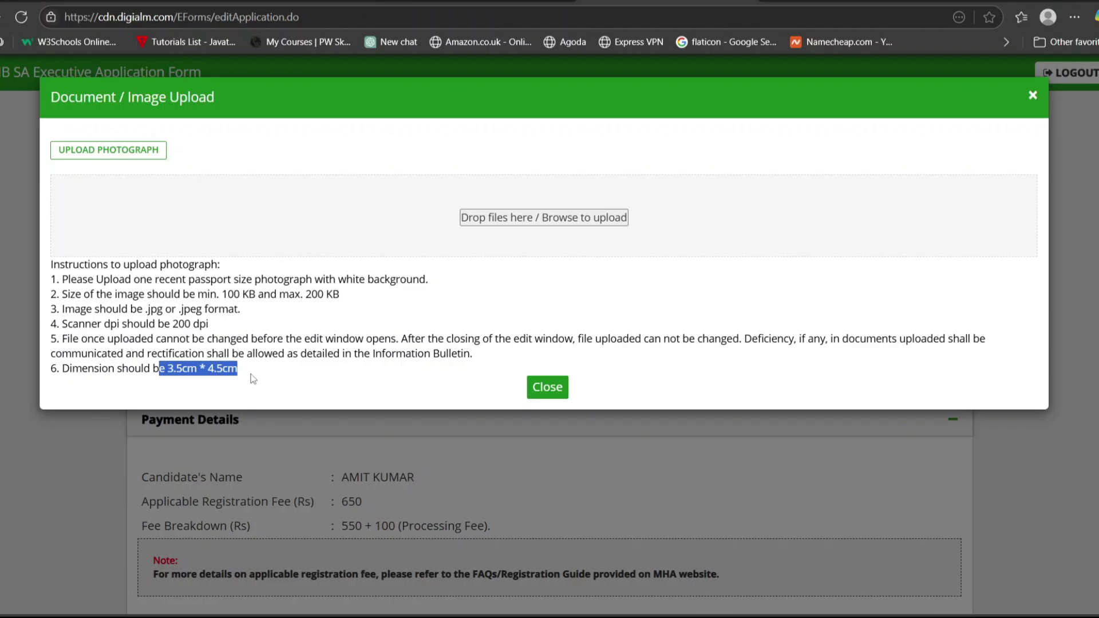
left_click(272, 373)
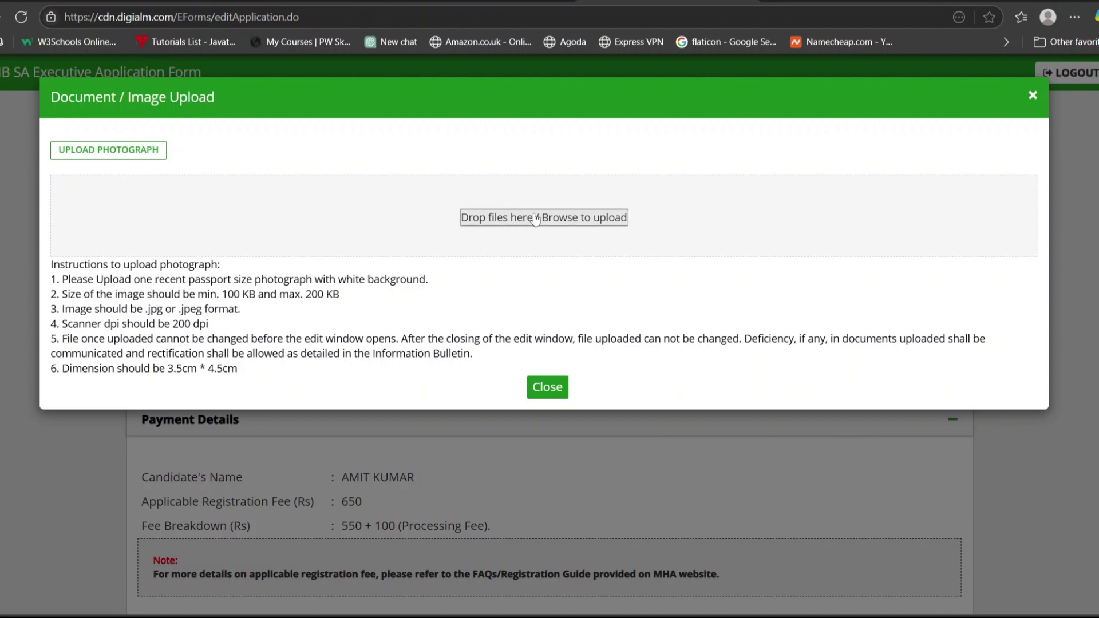
Finish the passport photo upload and upload the signature image.
left_click(546, 388)
left_click(752, 322)
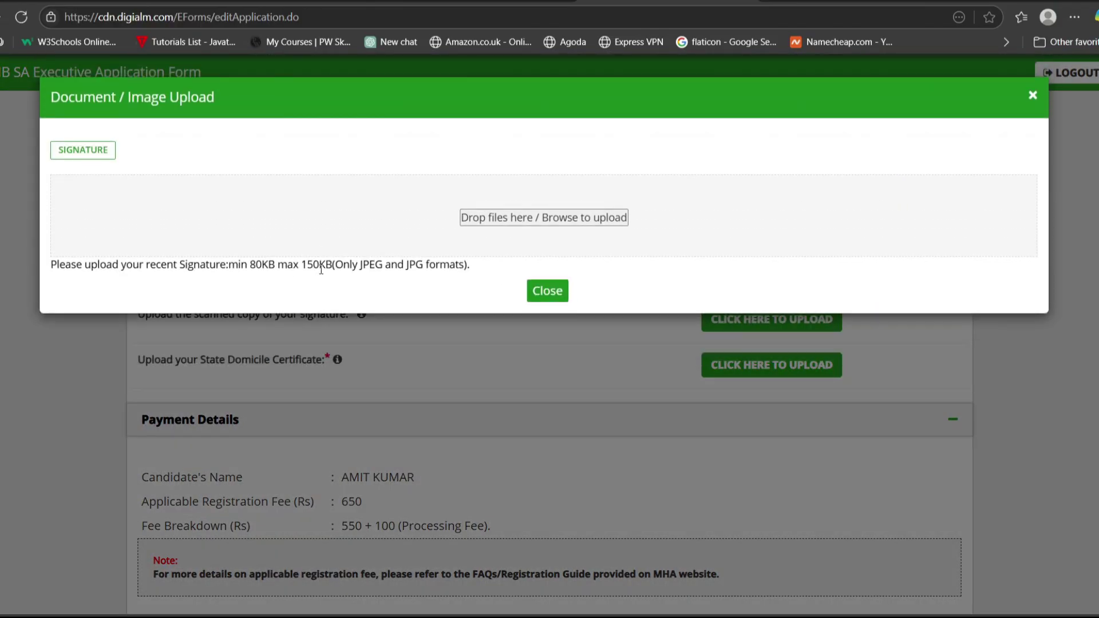
left_click(539, 294)
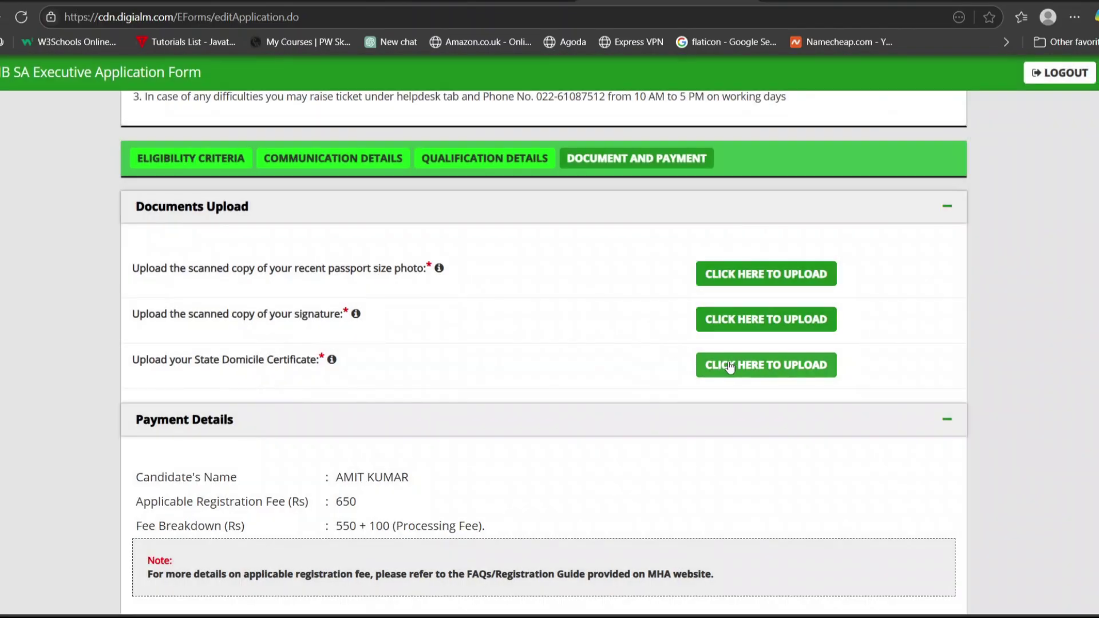
Upload the State Domicile Certificate so it shows as uploaded.
left_click(729, 367)
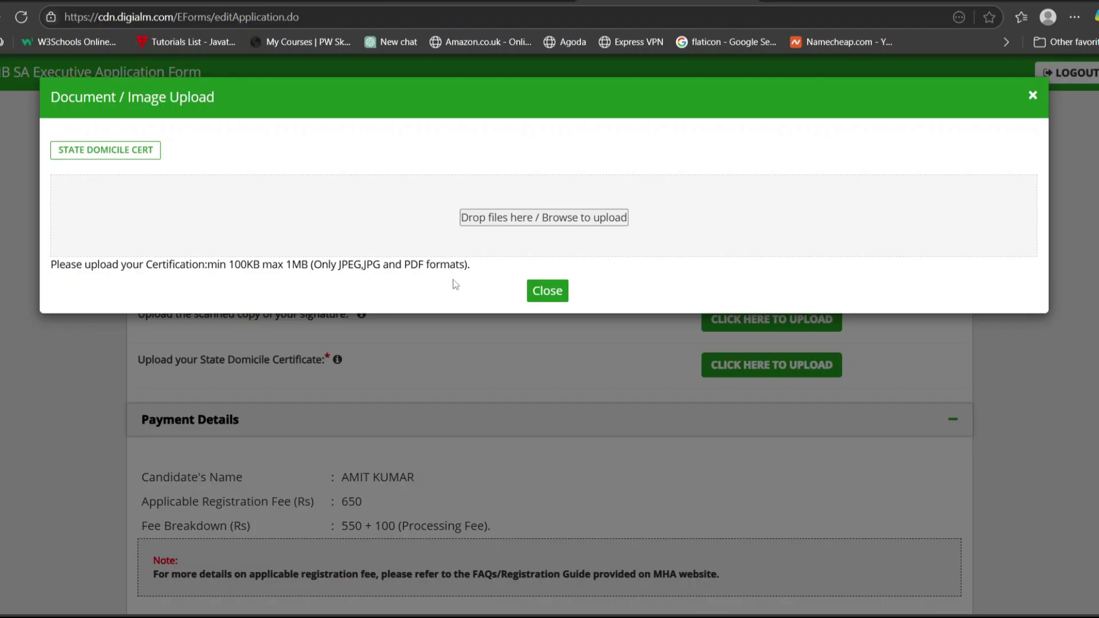
left_click(546, 292)
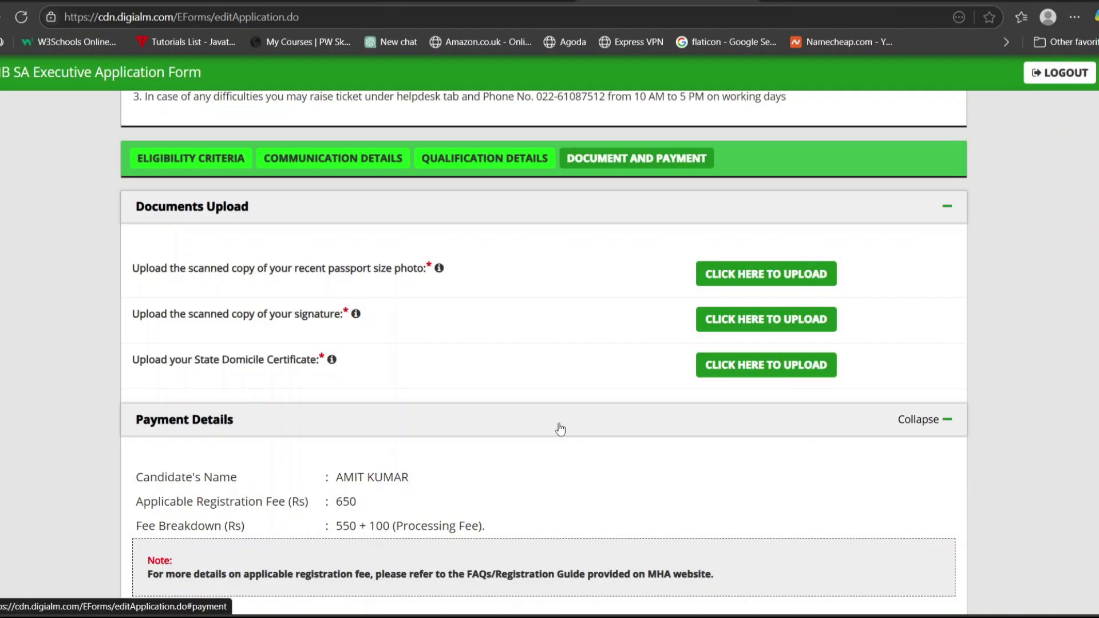
scroll(560, 429, "down", 4)
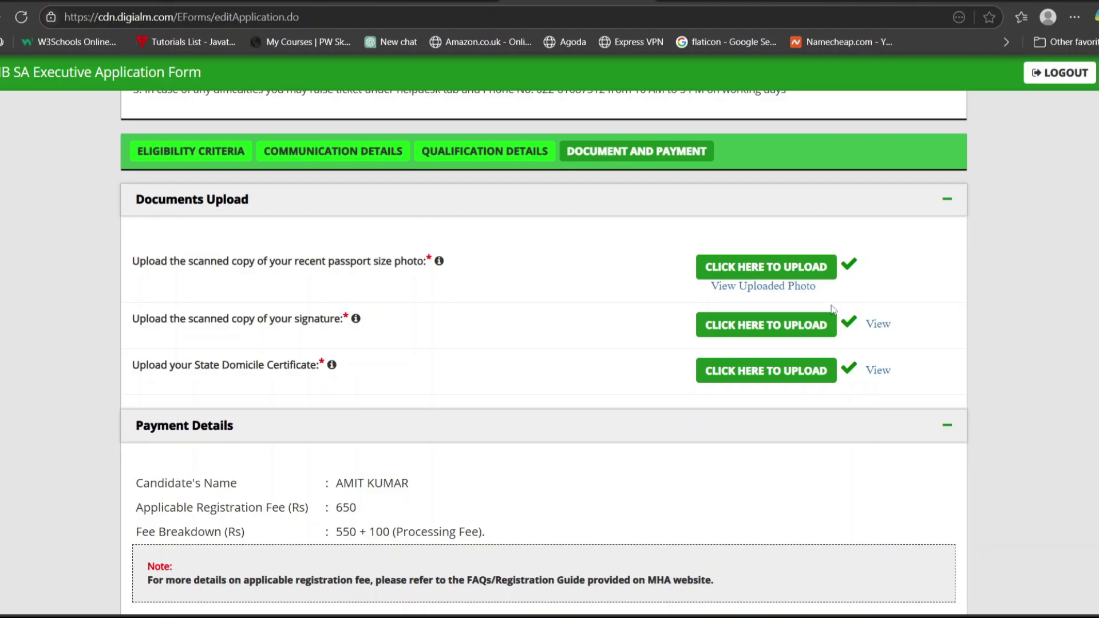
Check the uploaded signature image, then tick the true-statements, Employment Notification and certificates declarations.
left_click(877, 324)
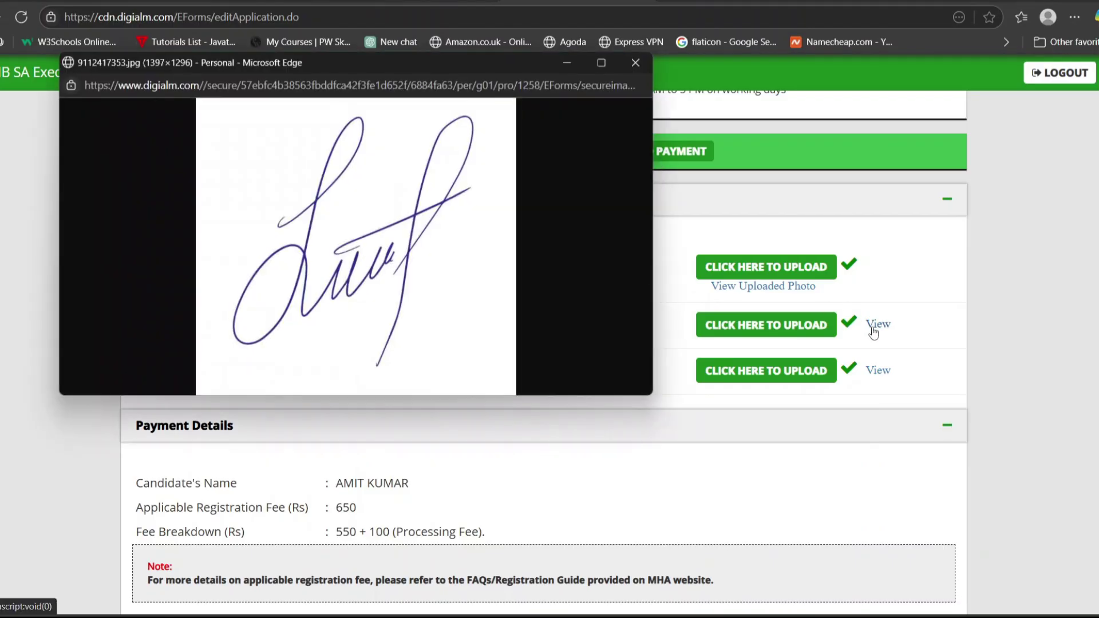
left_click(642, 62)
scroll(593, 441, "down", 3)
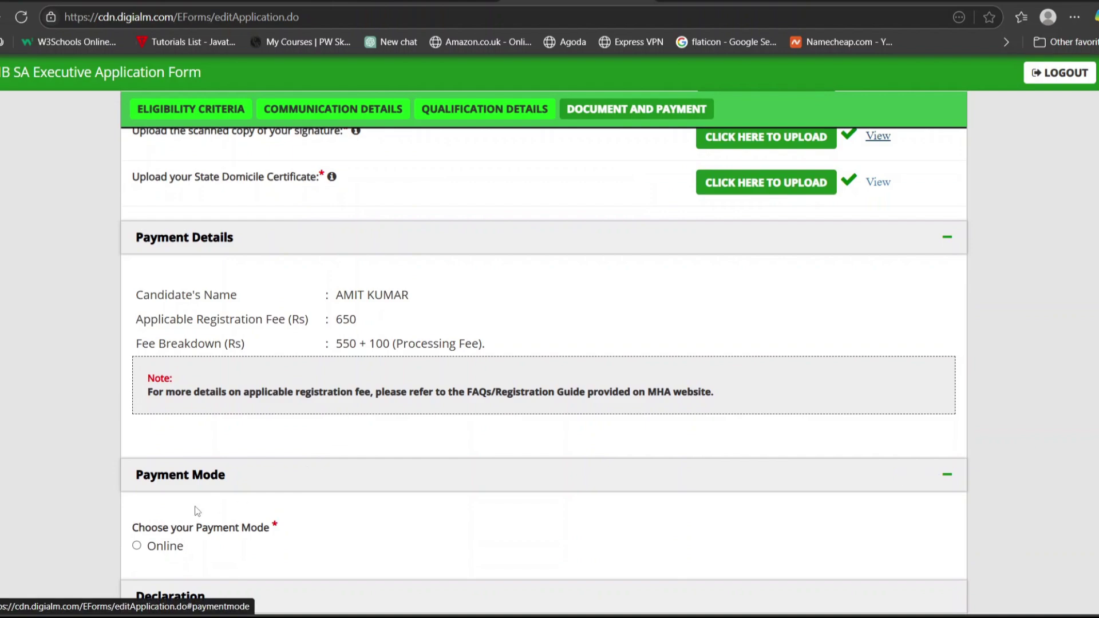
scroll(358, 509, "down", 6)
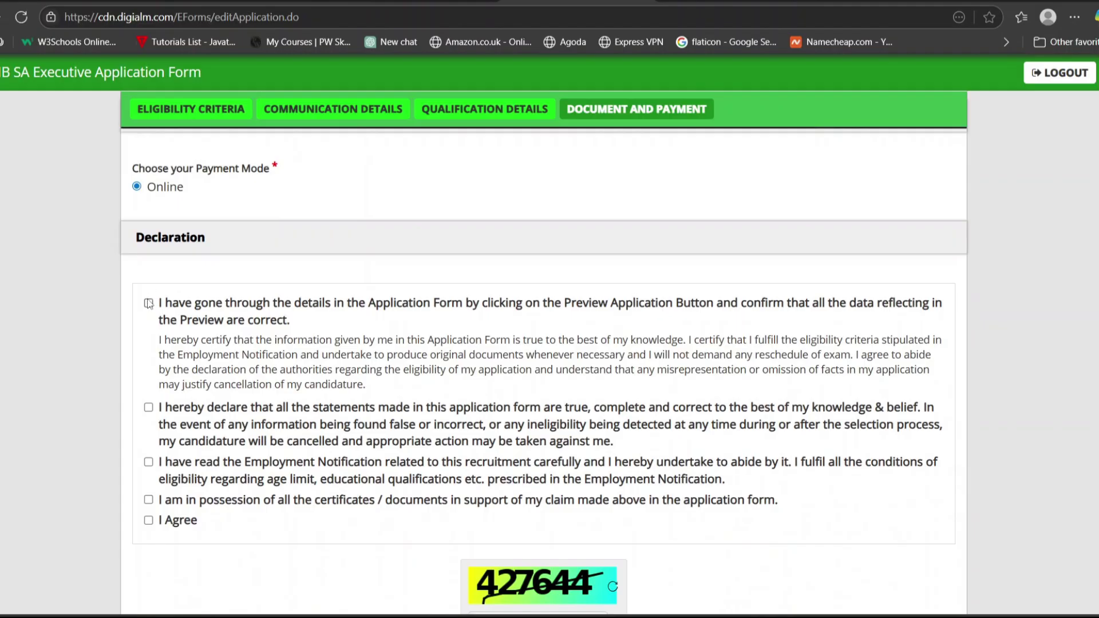
left_click(149, 407)
left_click(148, 462)
left_click(148, 499)
scroll(150, 523, "down", 3)
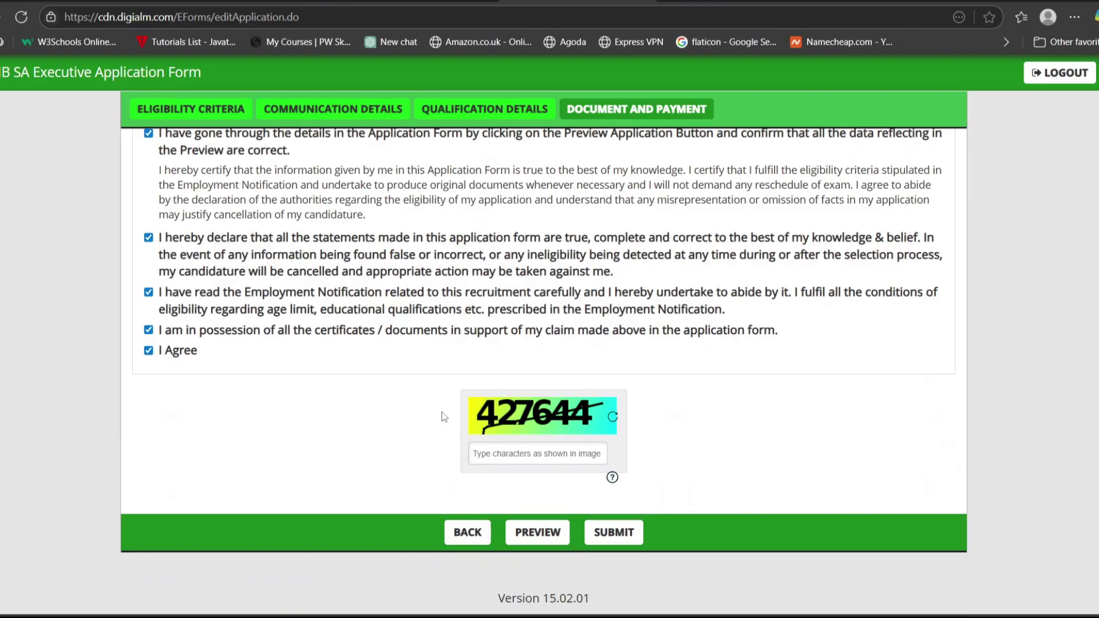
Scroll through the full application preview, then enter the characters shown in the captcha image.
left_click(538, 533)
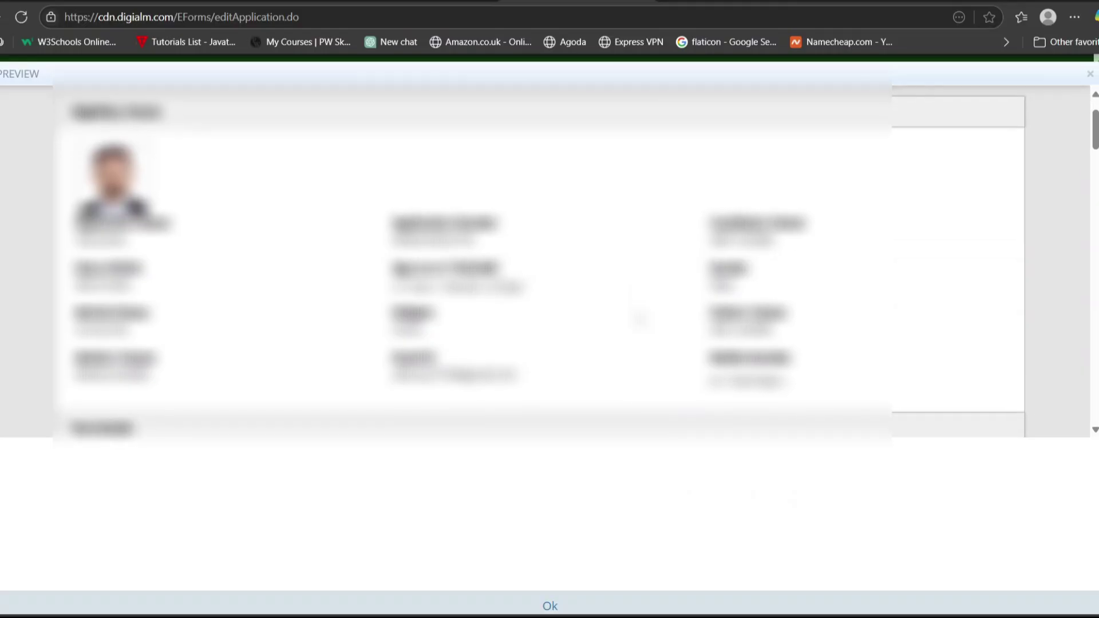
scroll(640, 319, "down", 6)
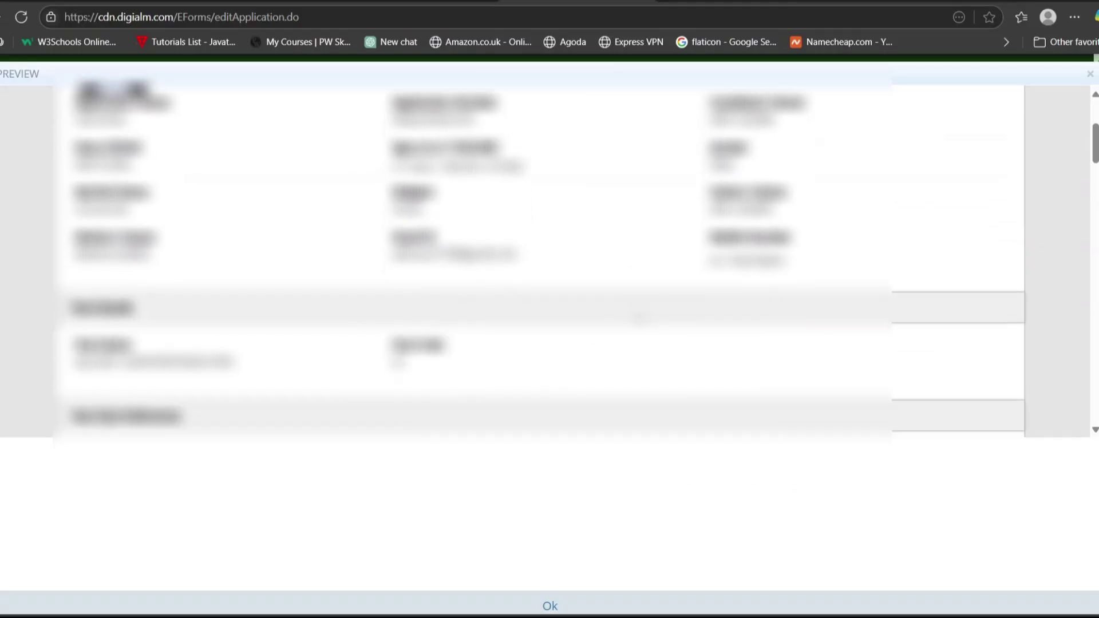
scroll(641, 319, "down", 15)
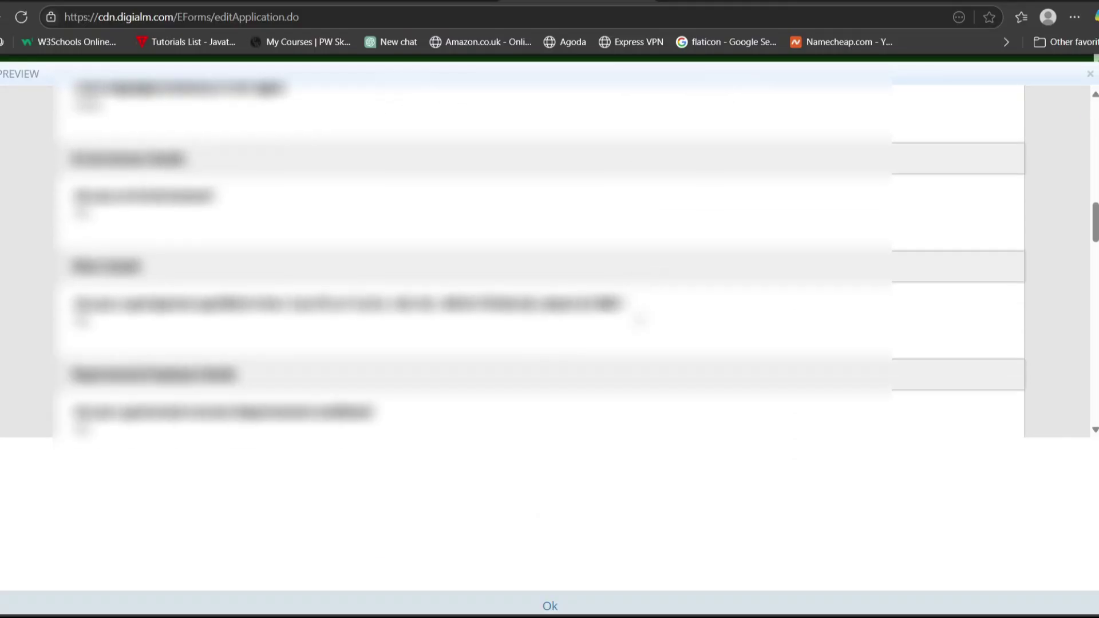
scroll(640, 316, "down", 15)
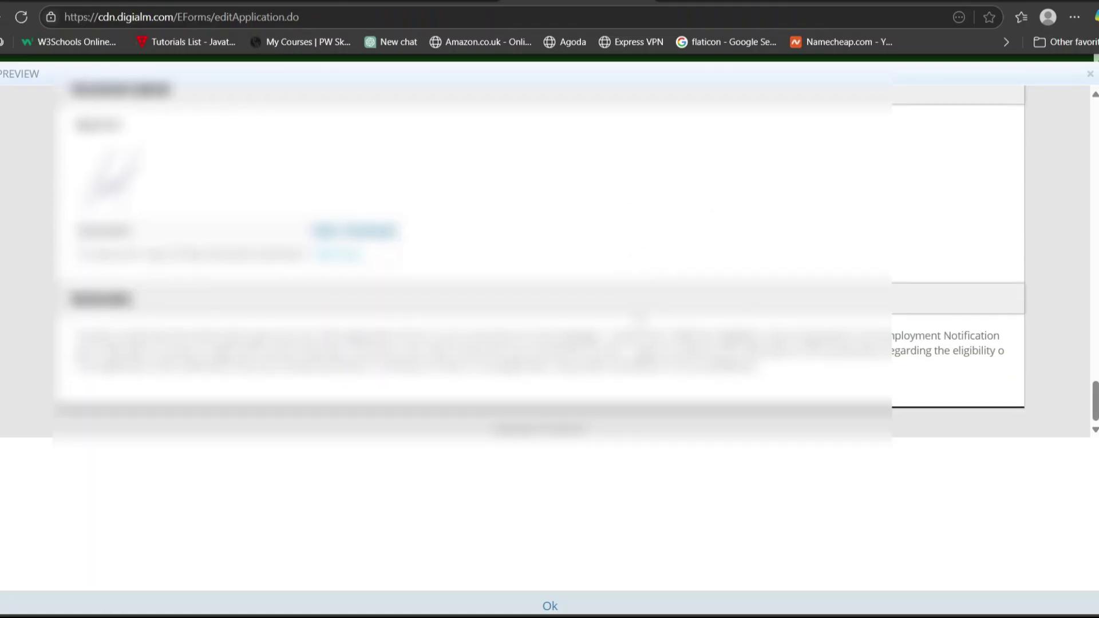
left_click(550, 605)
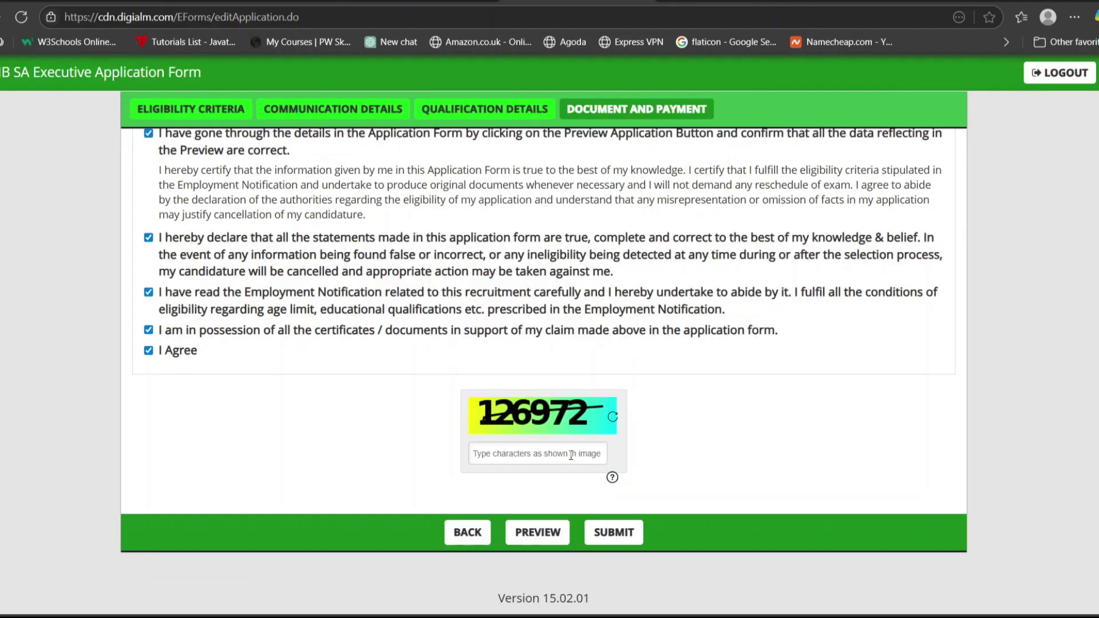
left_click(571, 455)
type("126972")
Submit the application and agree to the personal-data Instructions notice.
left_click(602, 535)
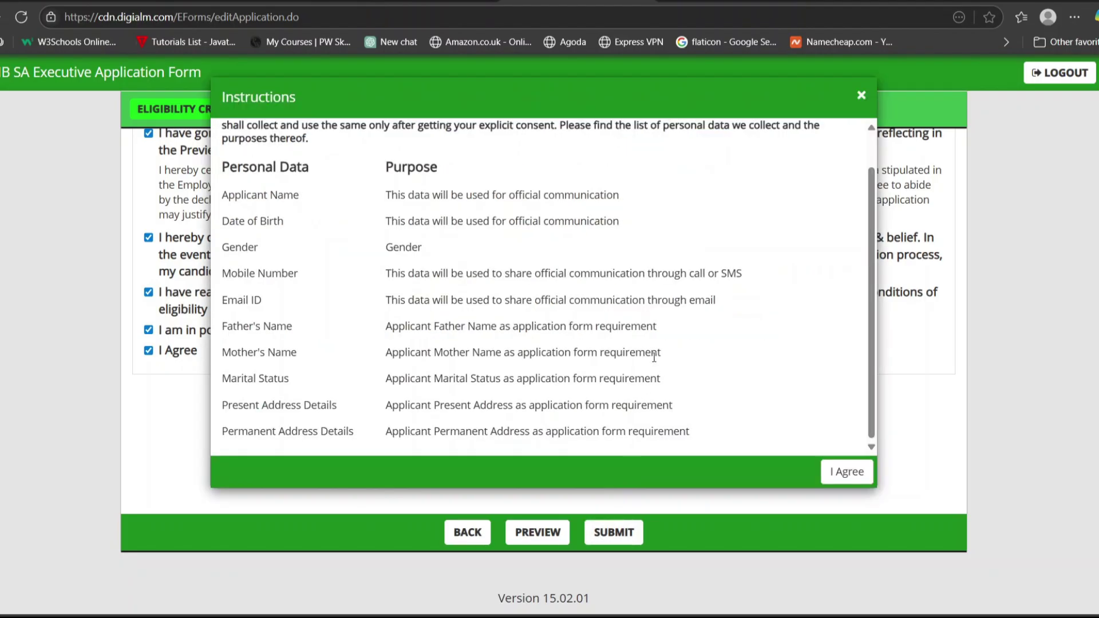
left_click(843, 475)
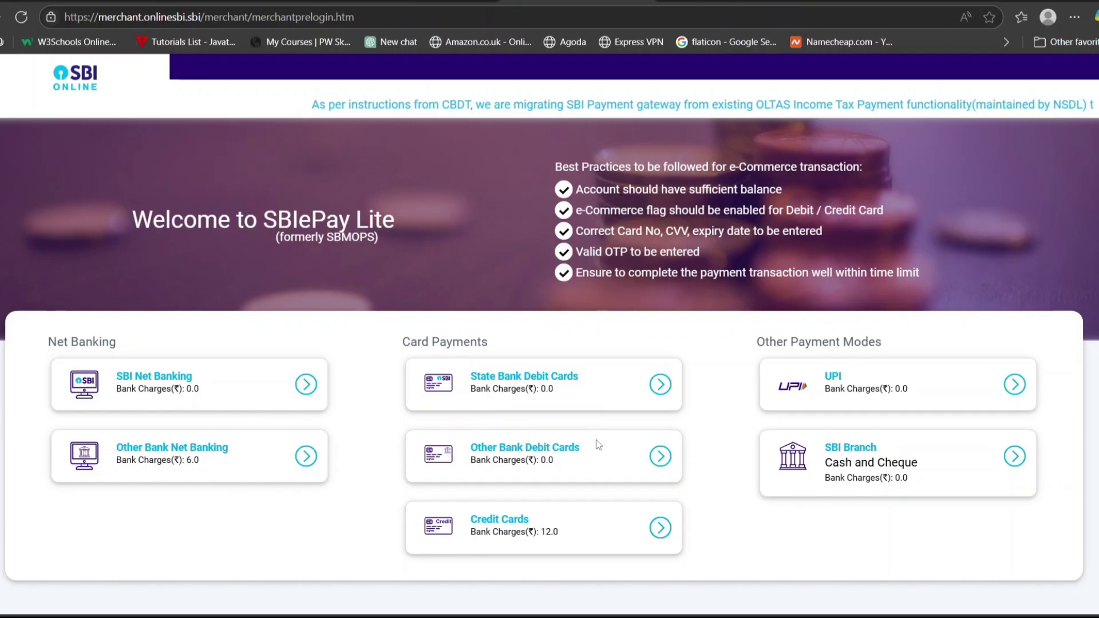
Choose UPI with the QR code option for the Rs 650 fee.
left_click(1002, 395)
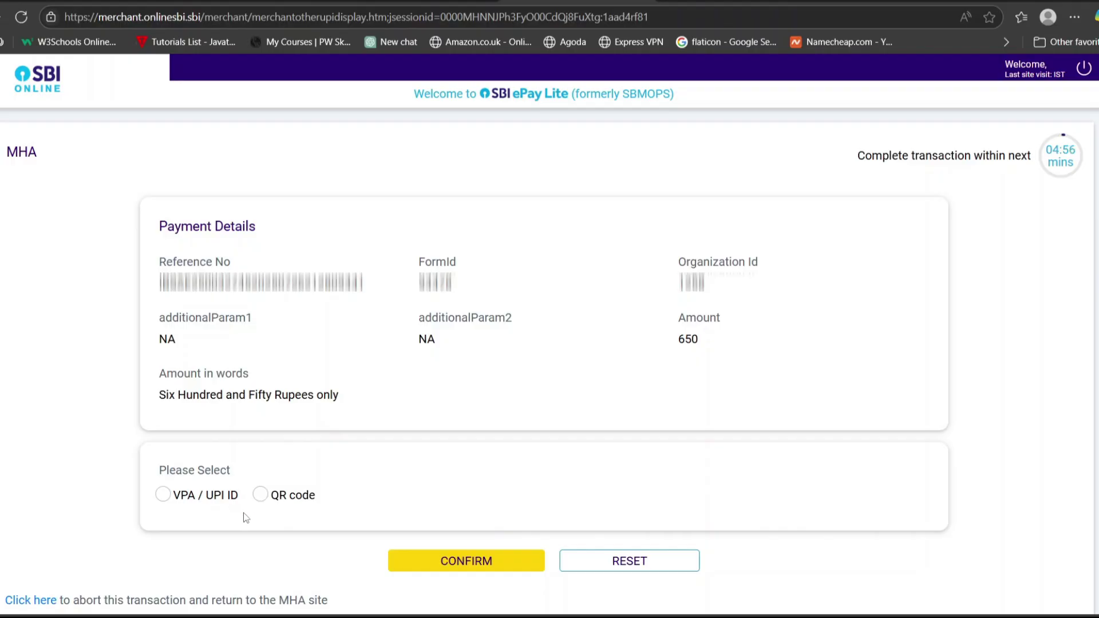
left_click(261, 496)
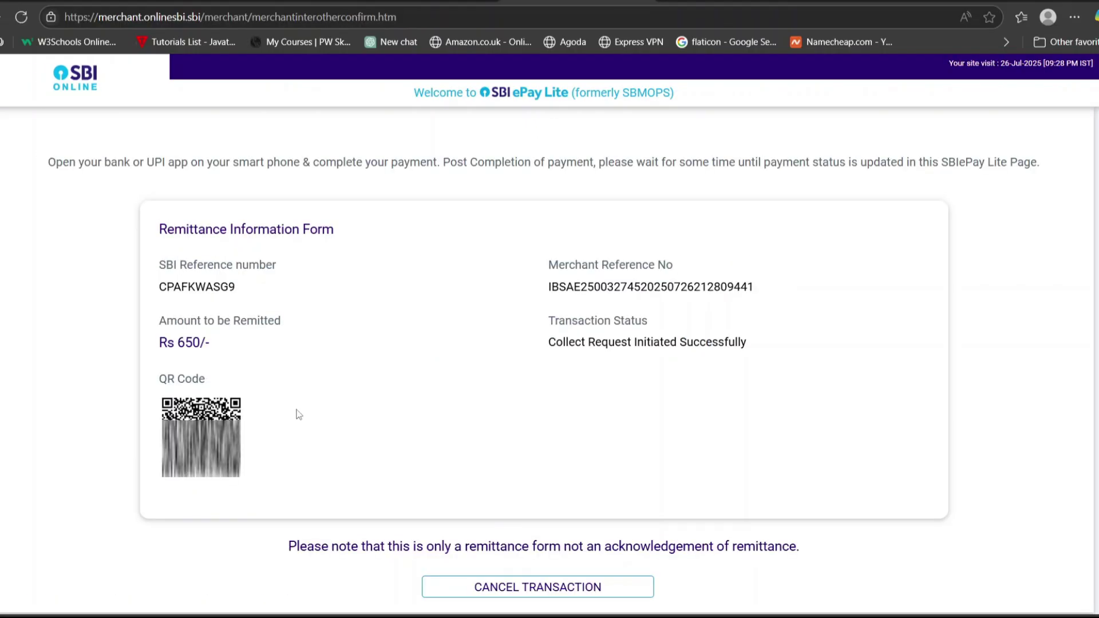